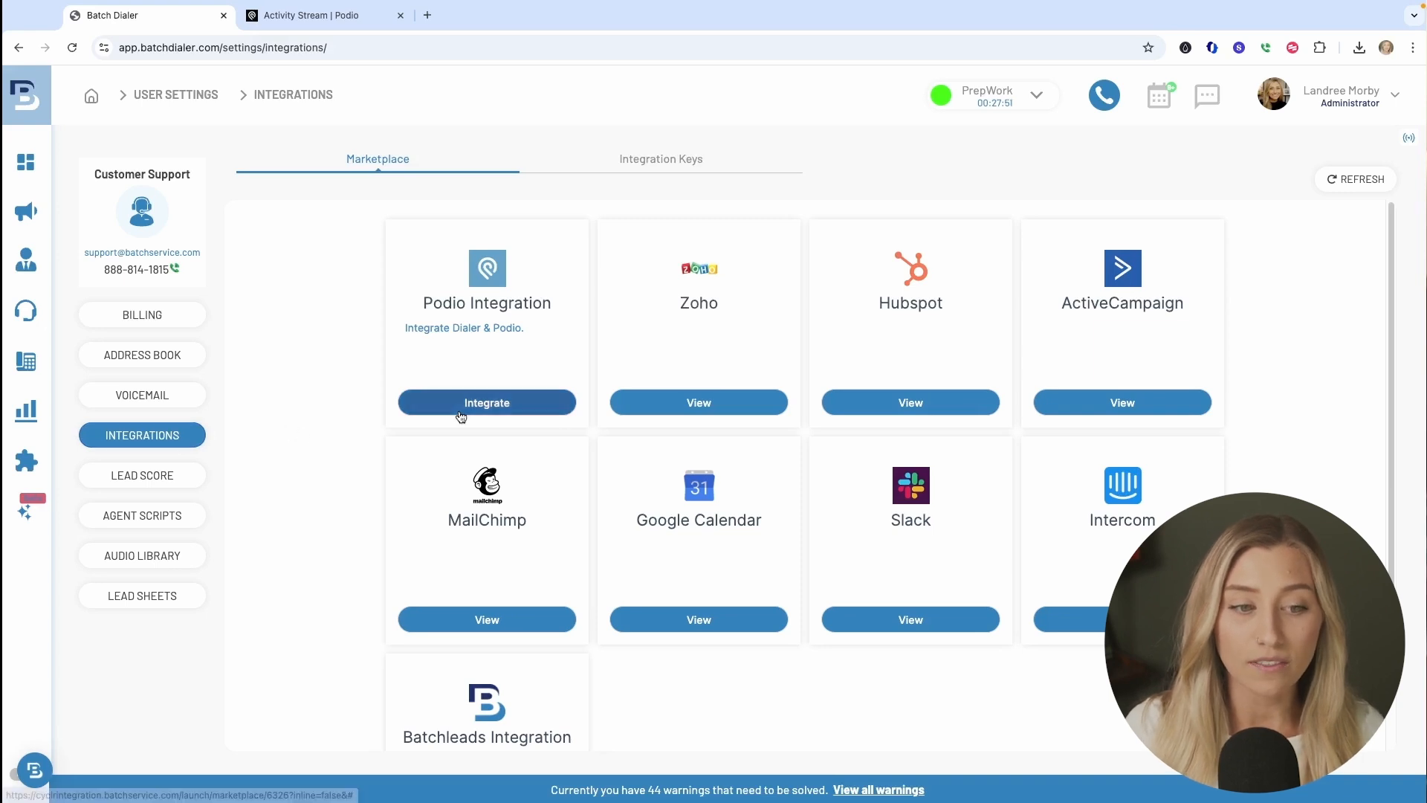
- Open the Podio integration and delete it together with all its mappings
left_click(520, 403)
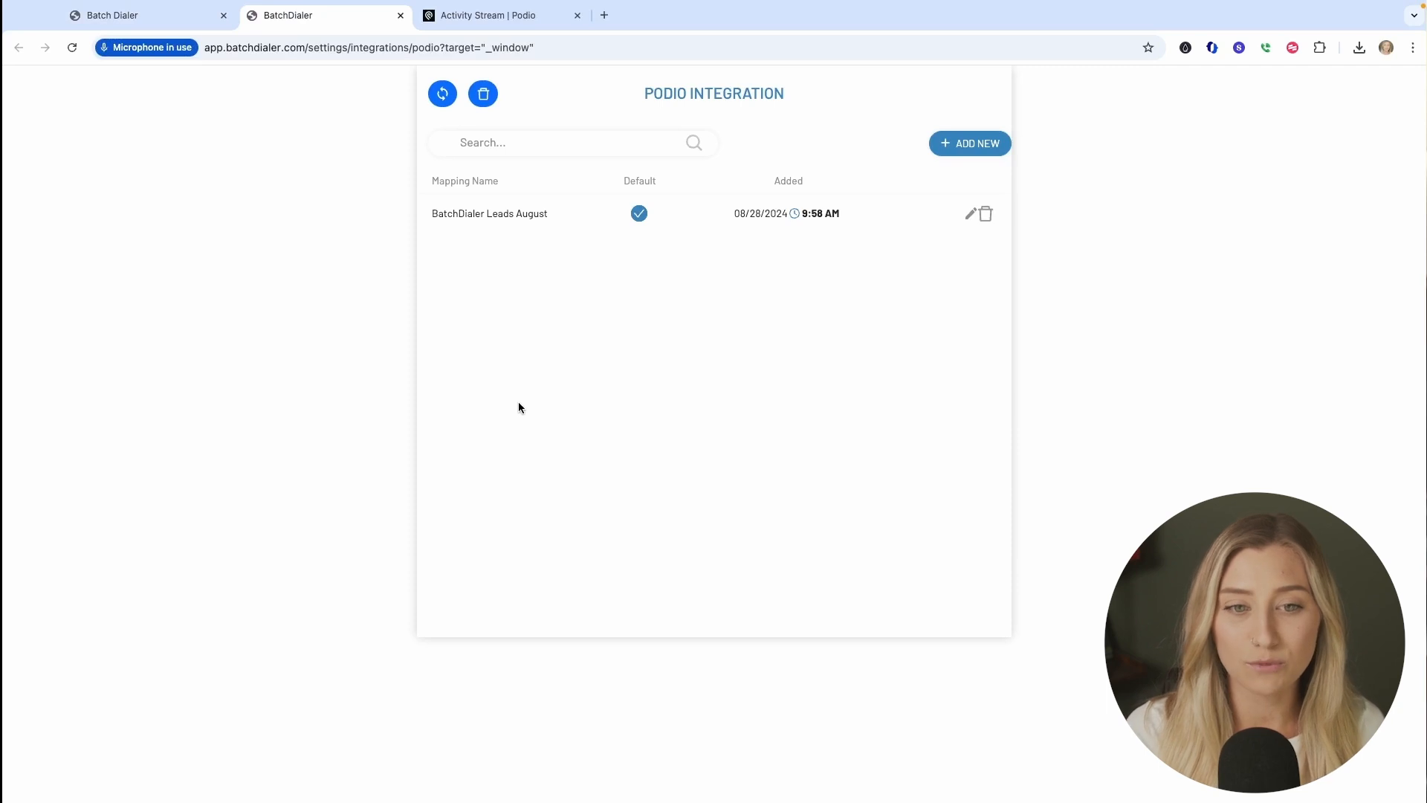
left_click(994, 216)
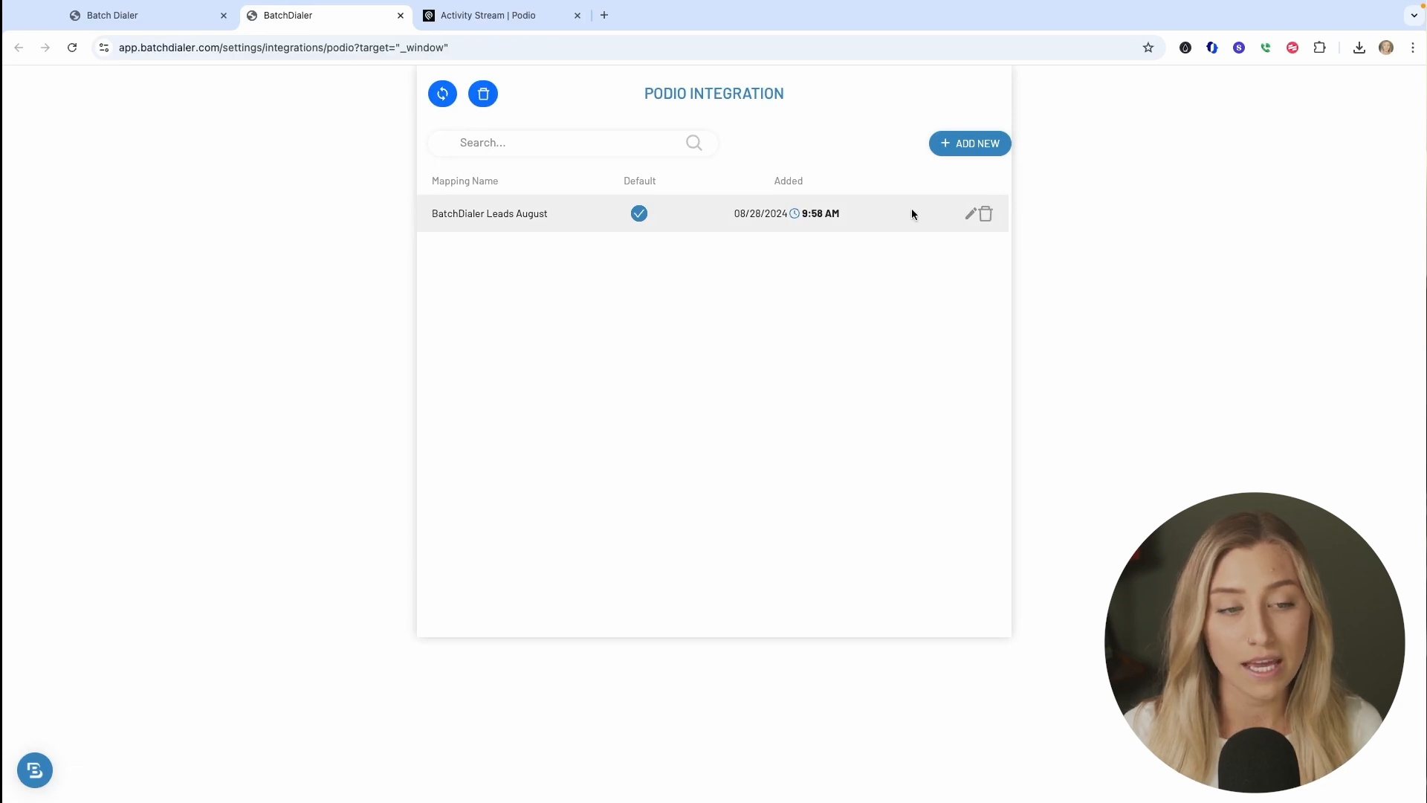
left_click(482, 94)
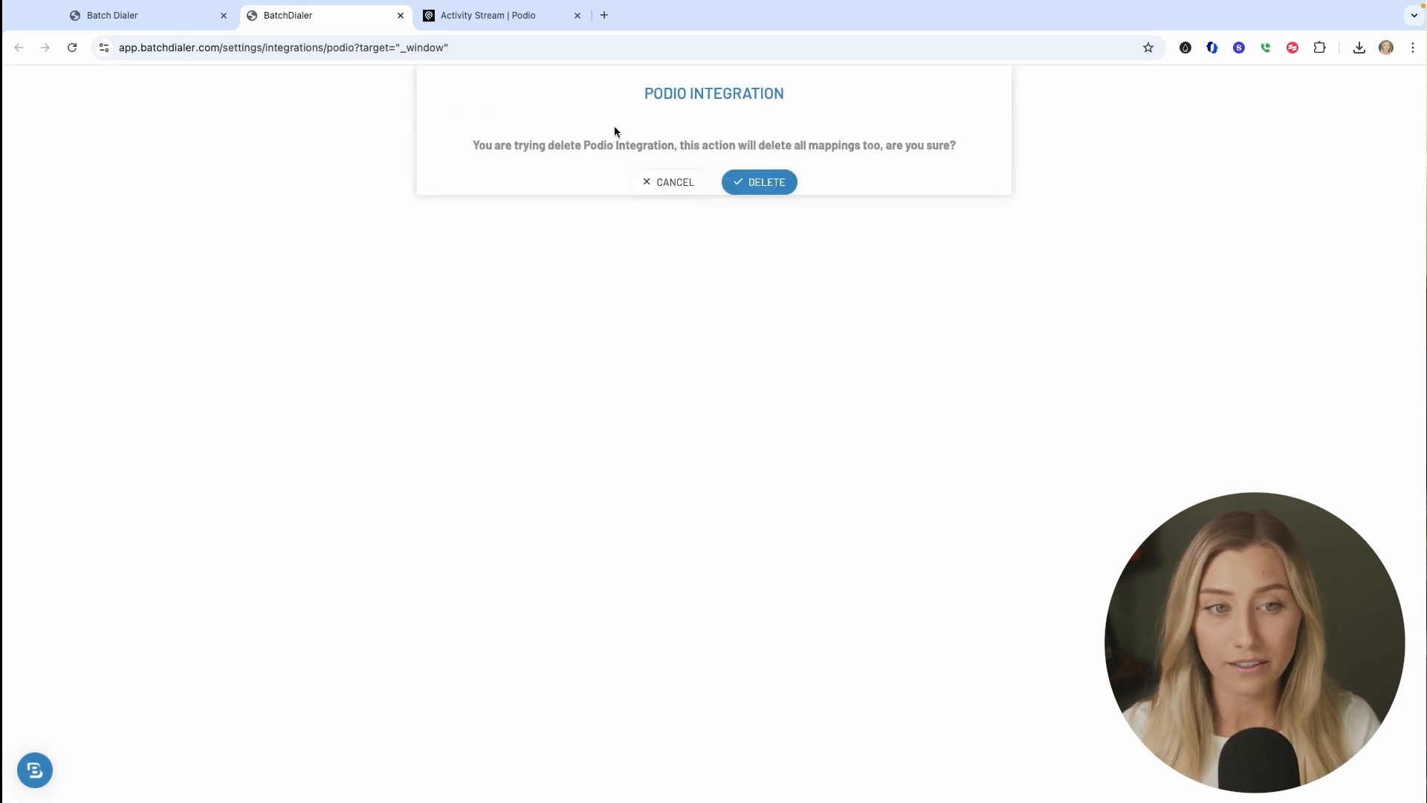
left_click(782, 182)
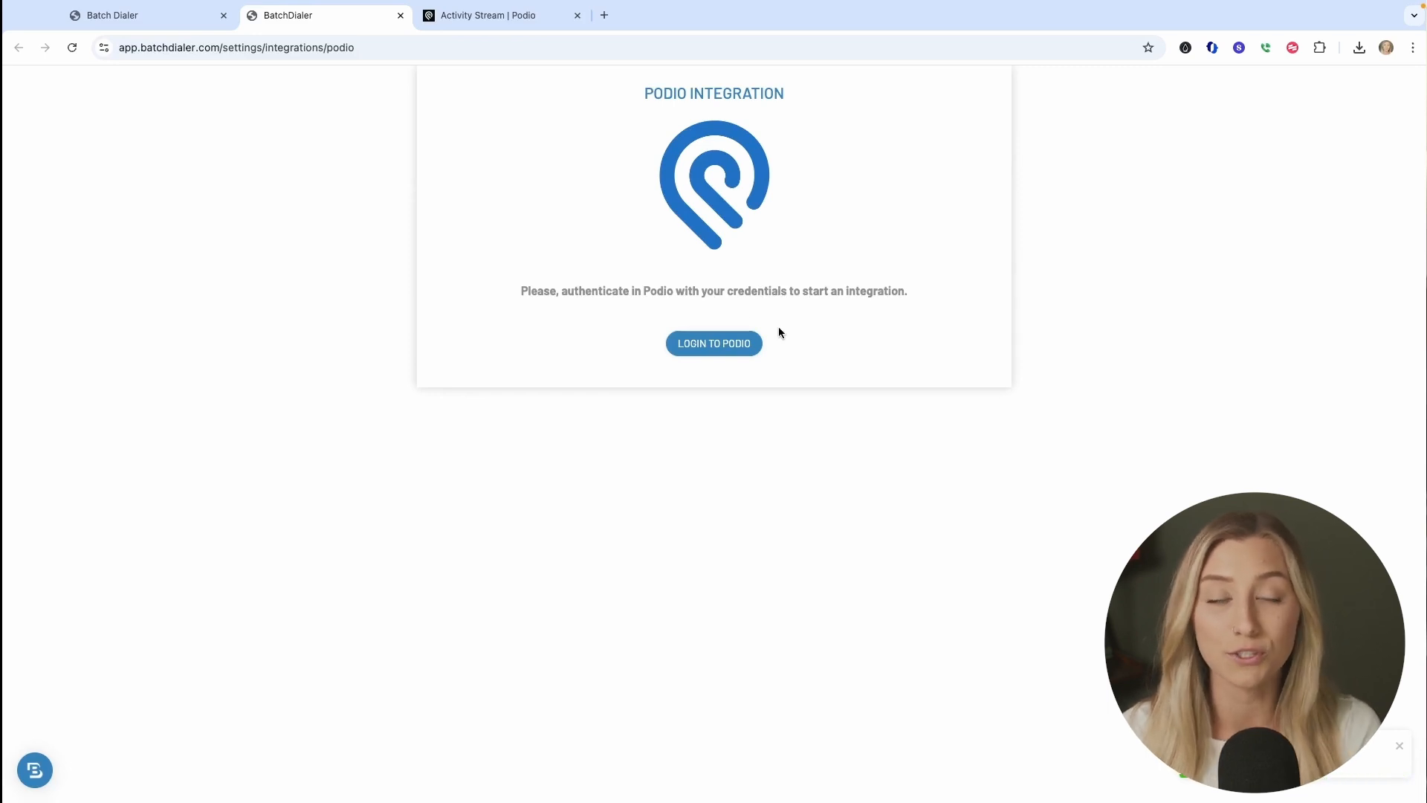
- Reconnect the integration by logging in to Podio, and open the form for a new mapping
left_click(748, 346)
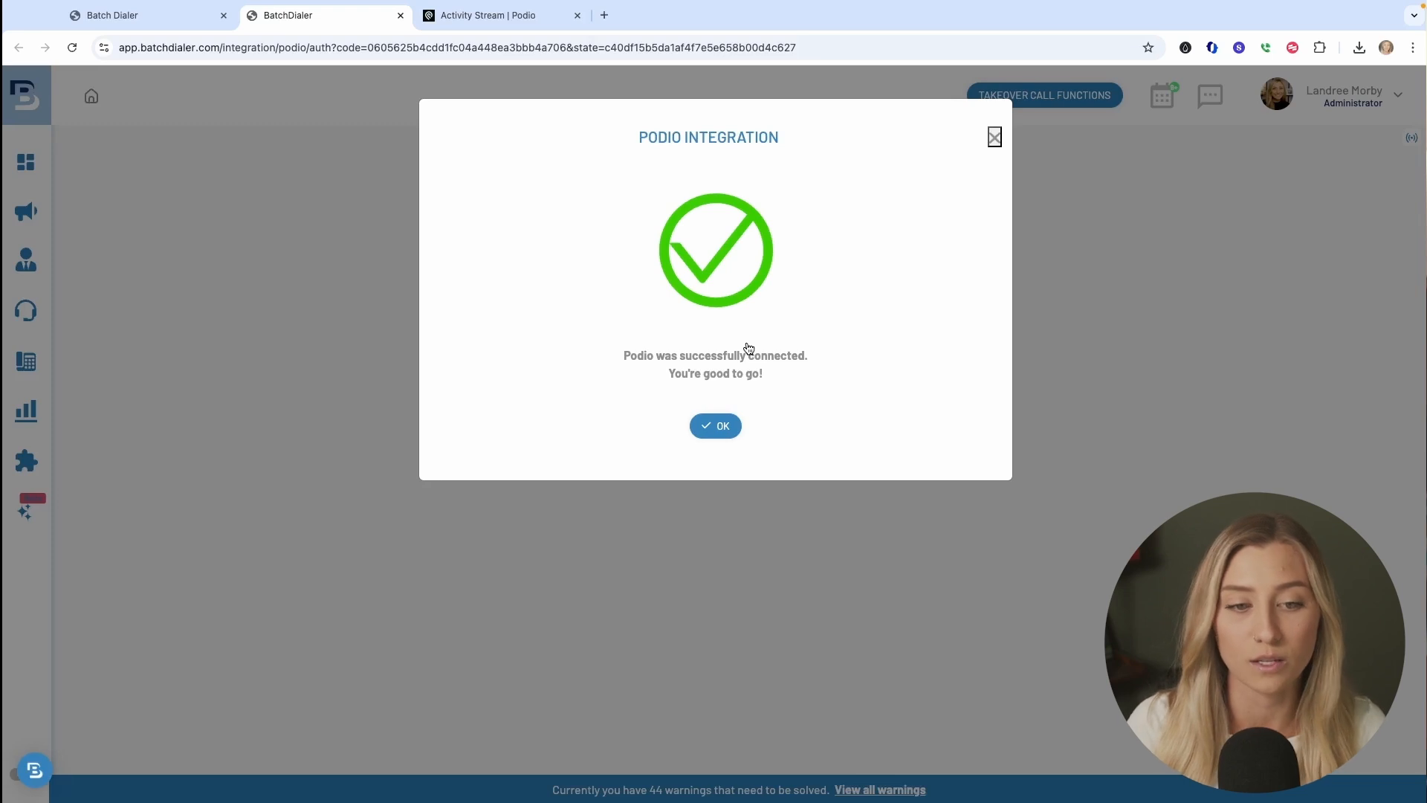
left_click(721, 430)
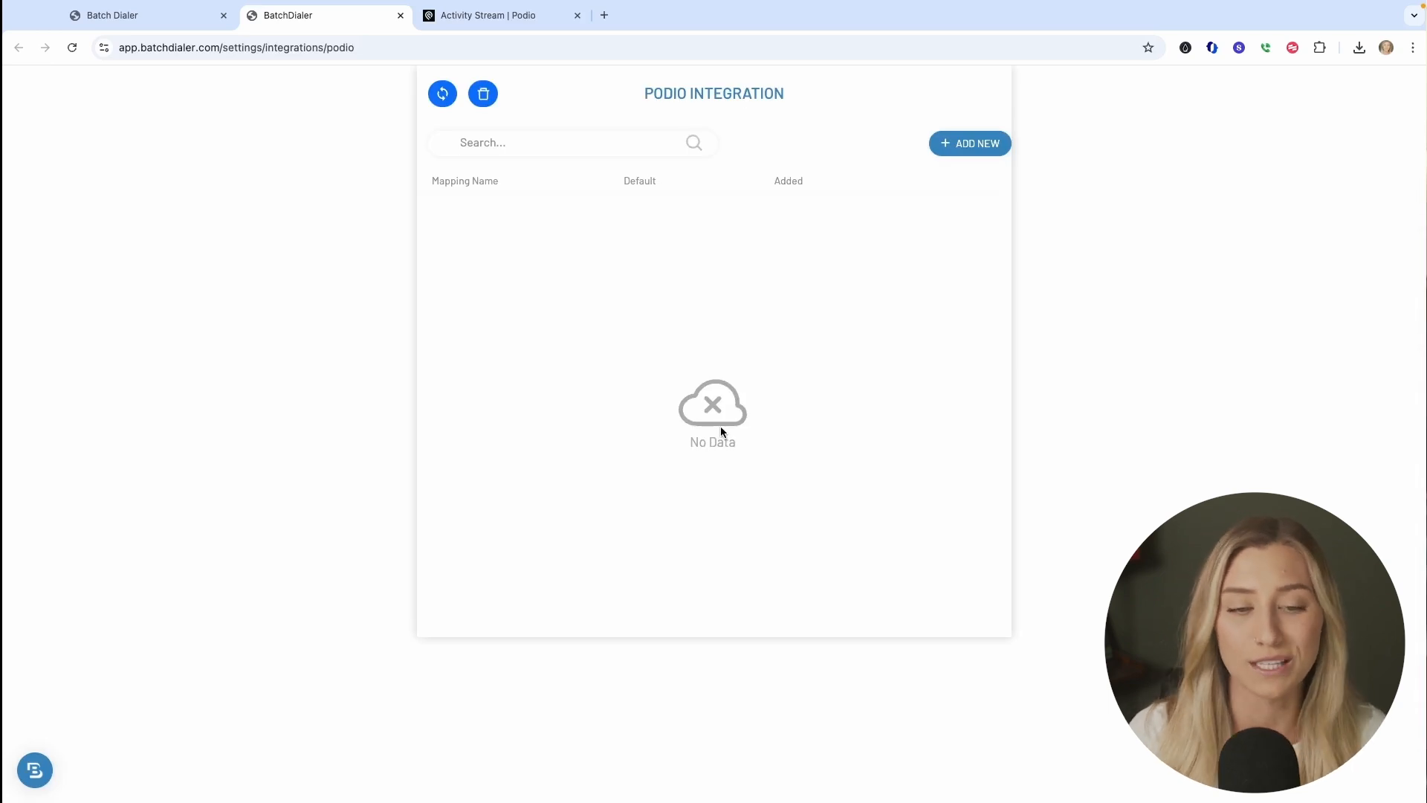
left_click(976, 146)
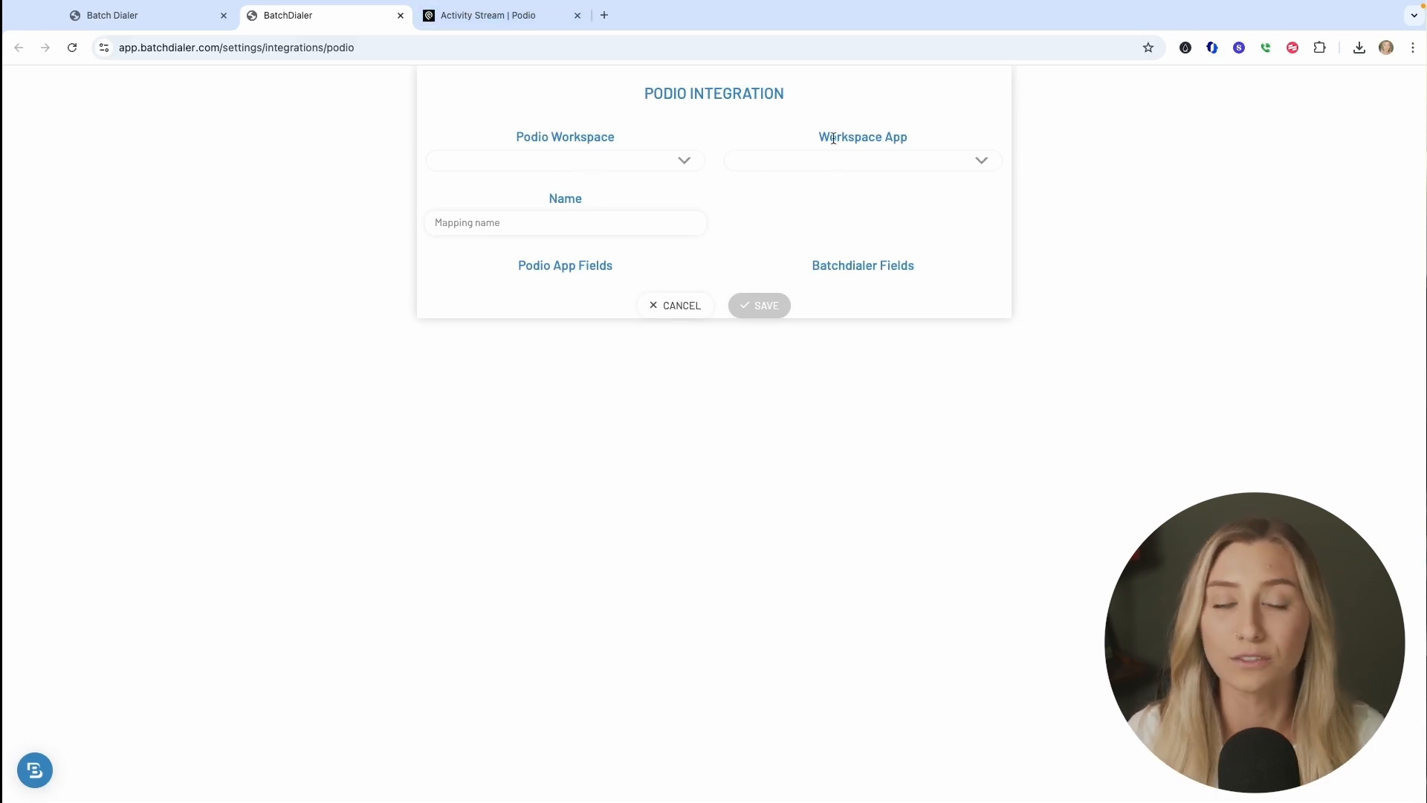
- Switch to Podio and create a private workspace named BatchDialer September, skipping the employee invitation
left_click(510, 24)
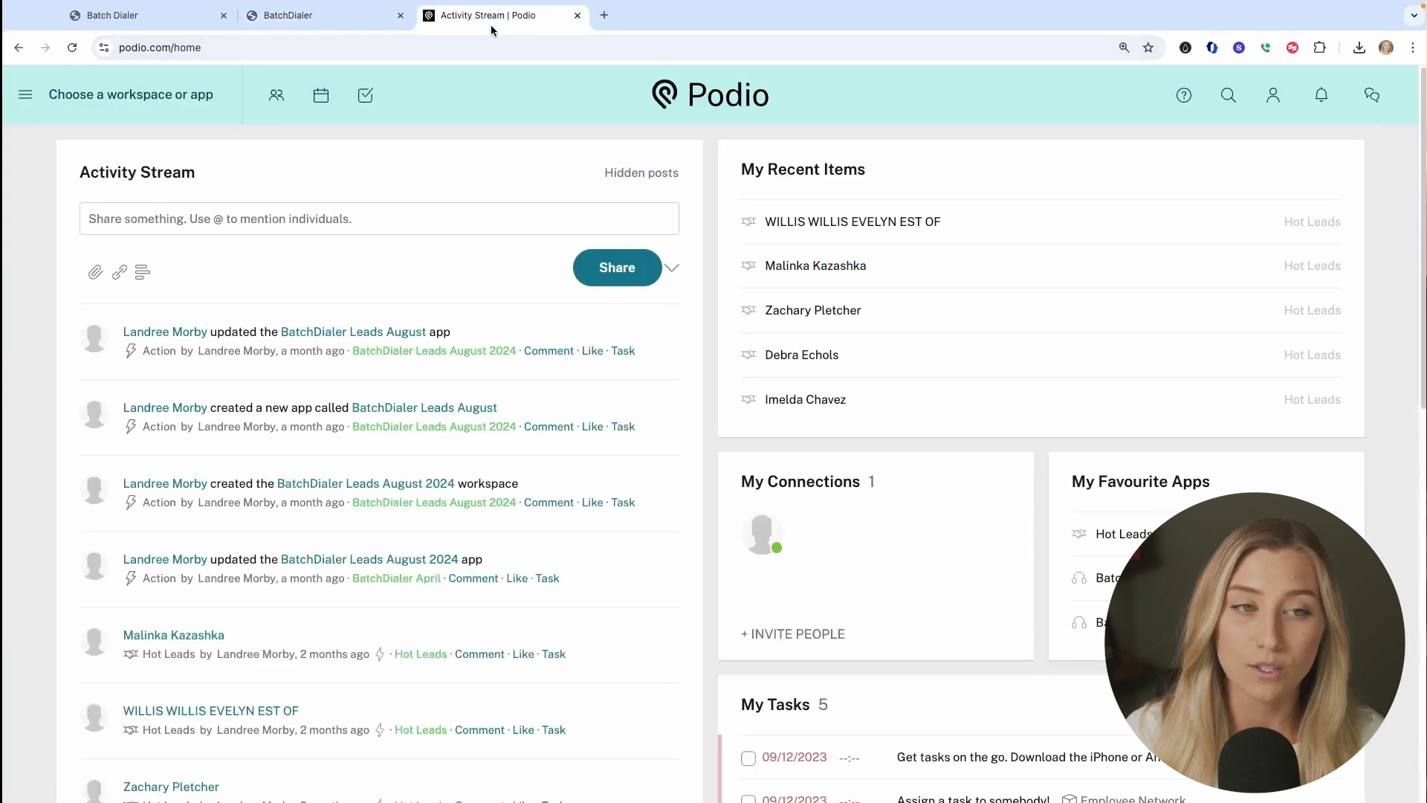
left_click(27, 101)
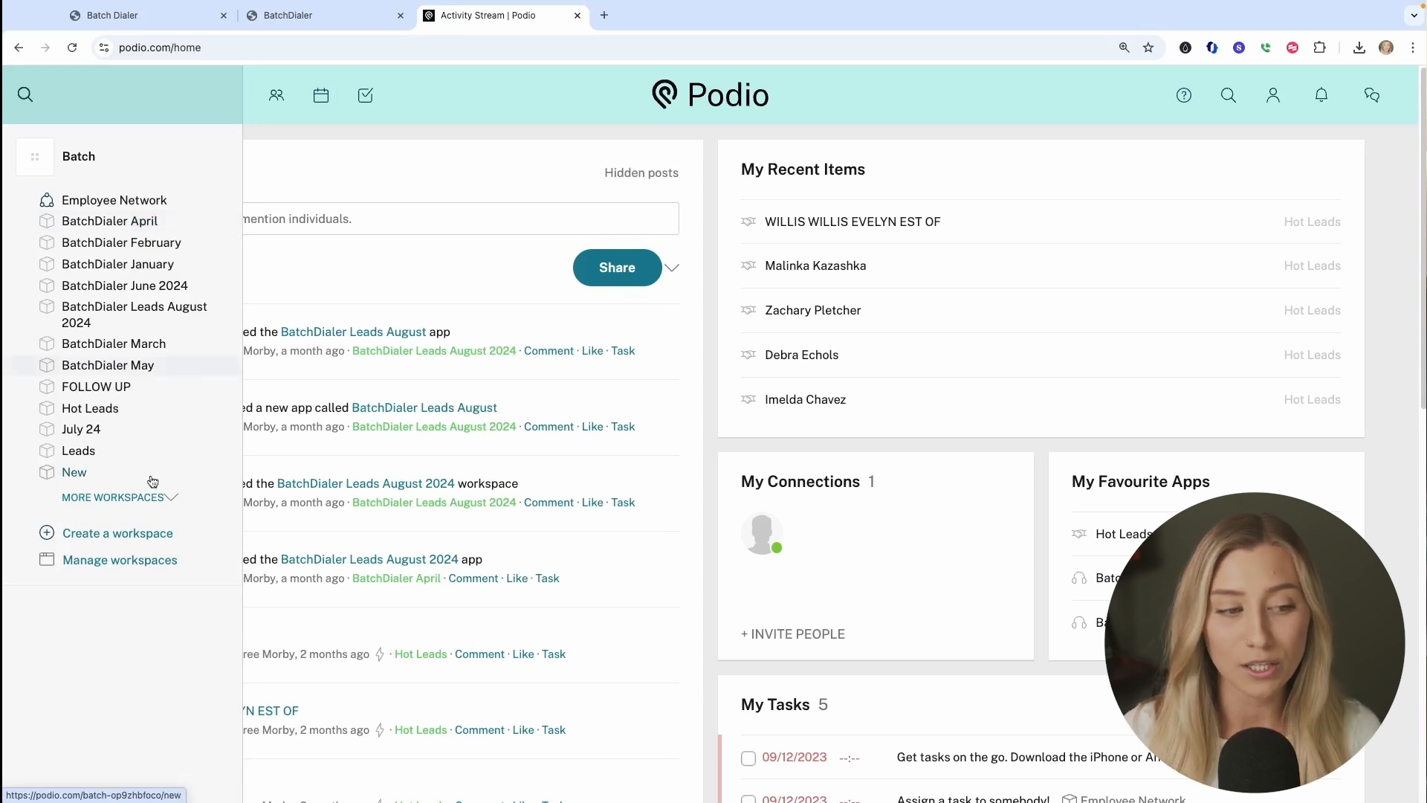
left_click(153, 534)
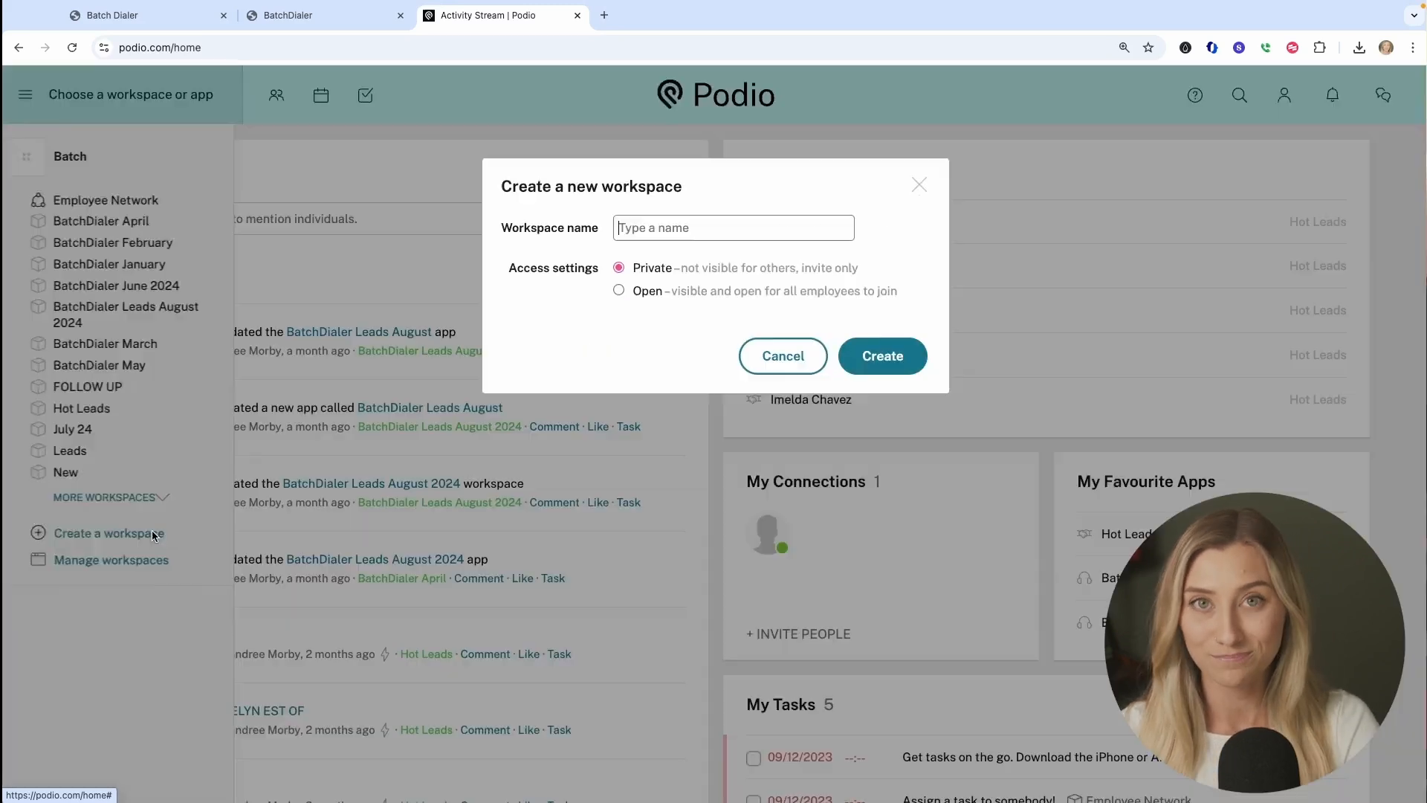
type("BatchDia")
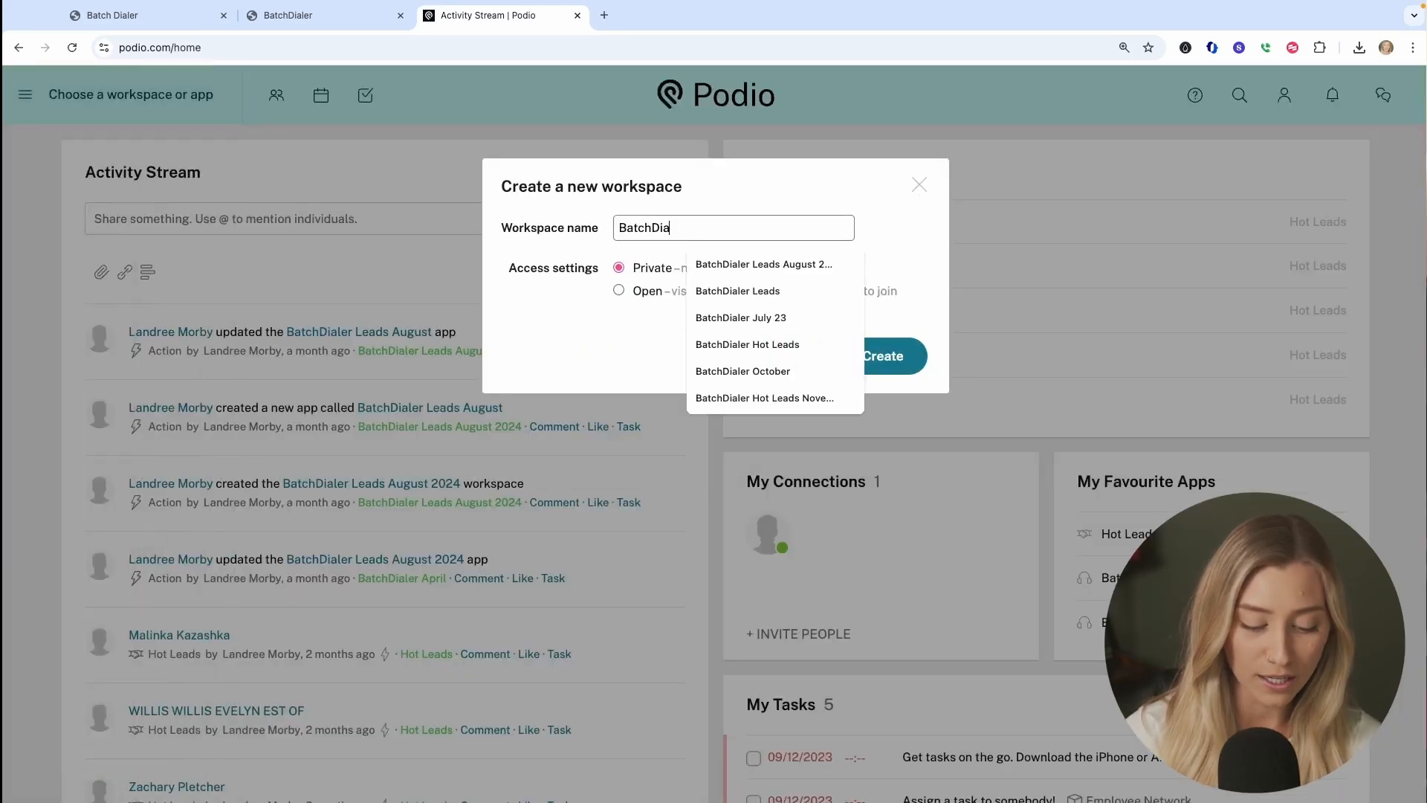
type("ler Septtemb")
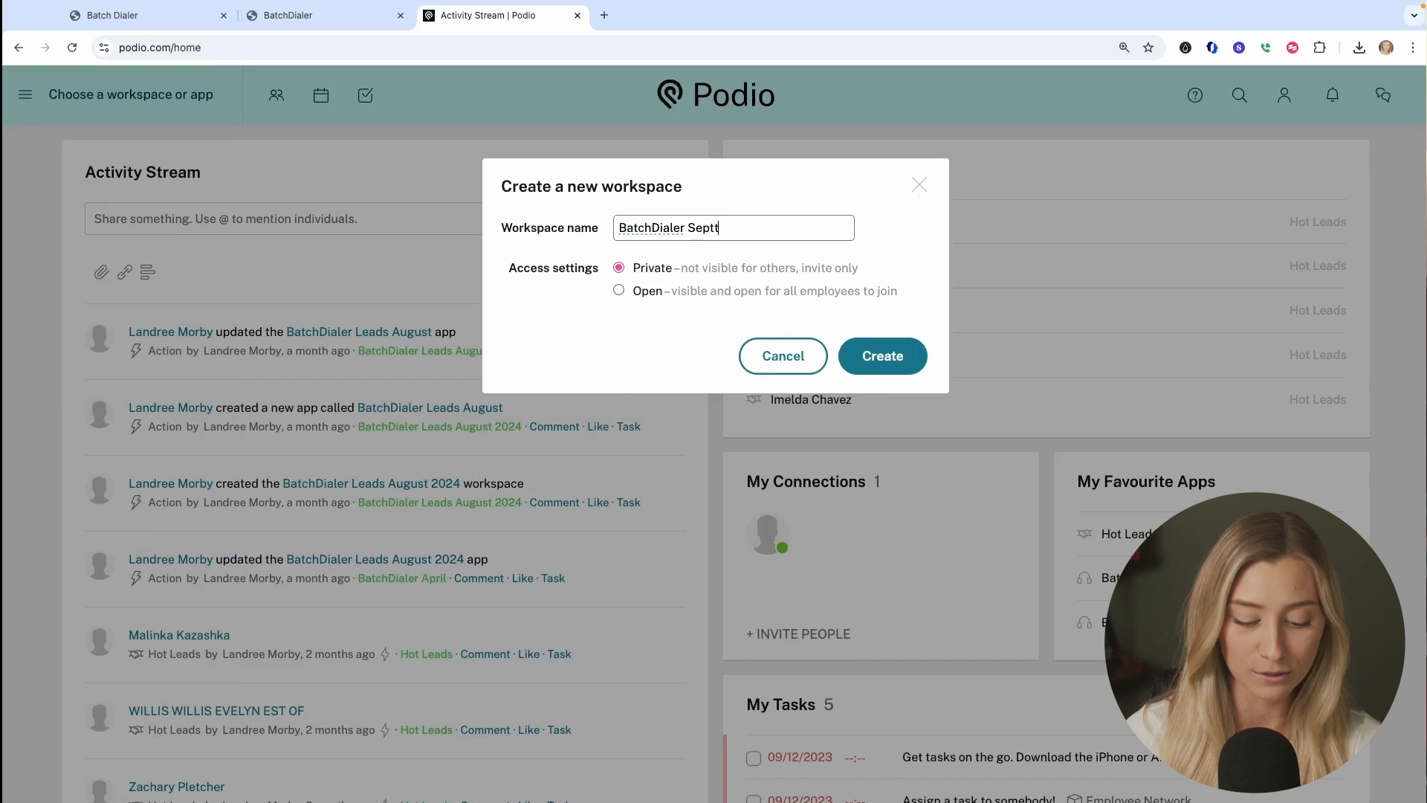
key("BackSpace")
key("BackSpace")
key("BackSpace")
key("BackSpace")
type("ember")
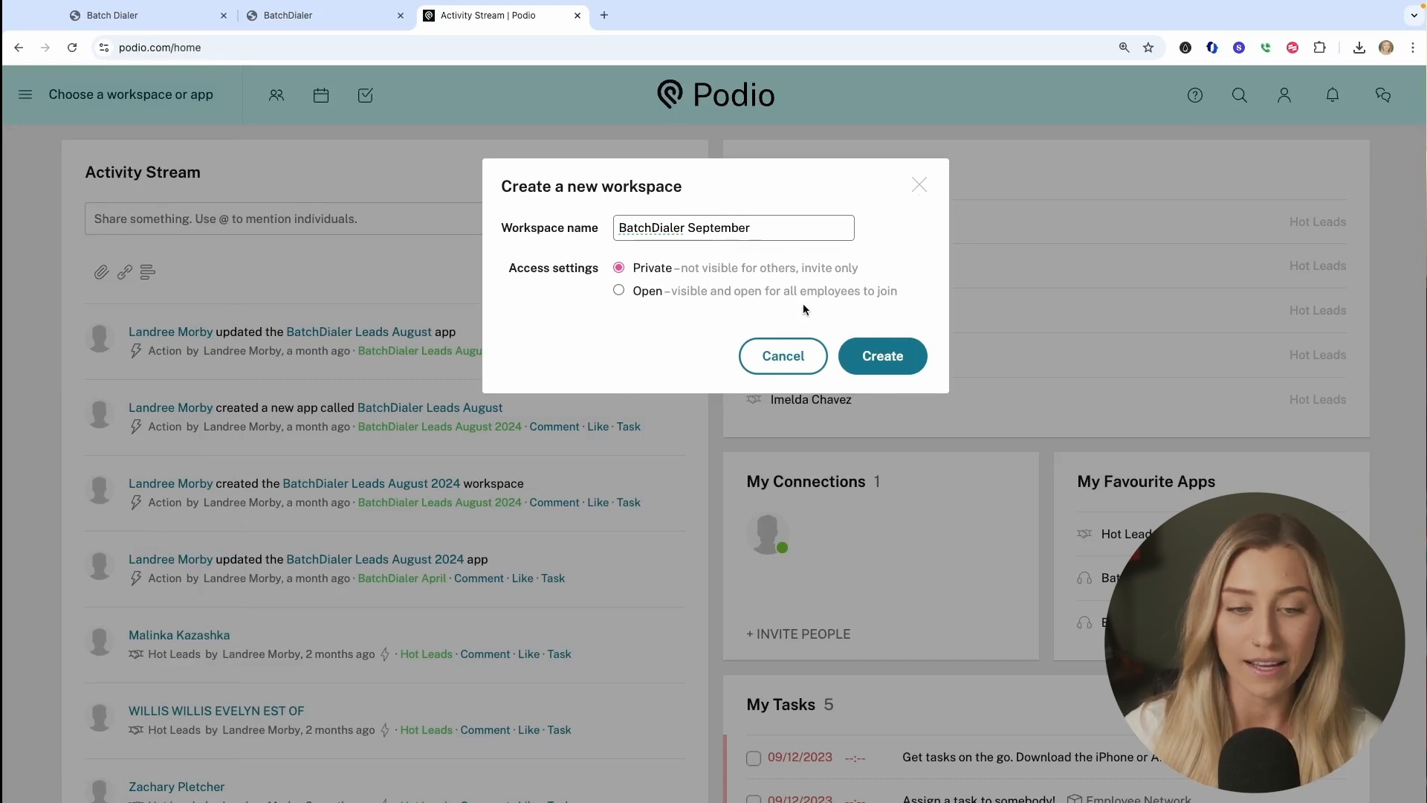
left_click(898, 363)
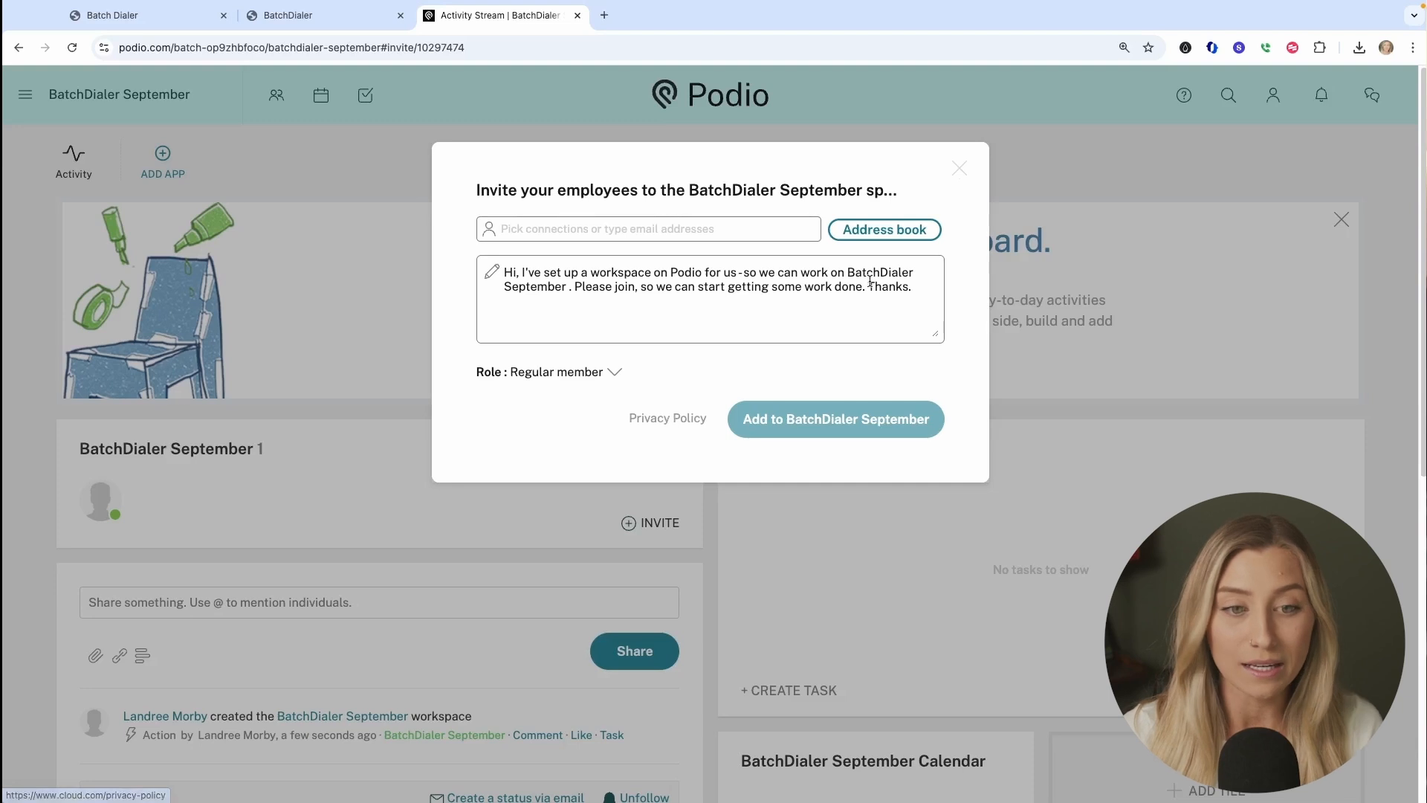
left_click(958, 169)
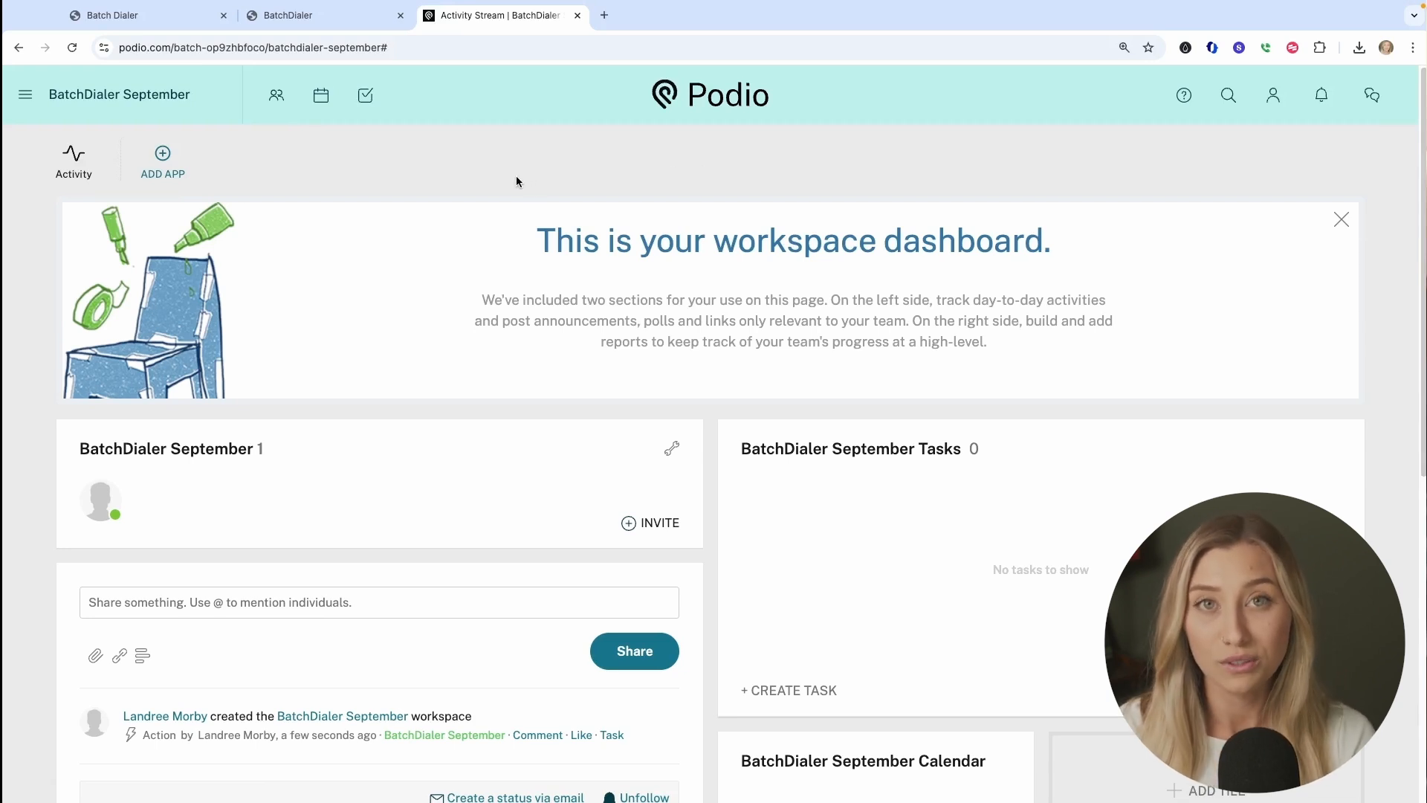
- Start a custom app in the workspace with the app name BatchDialer Leads 33 and the item name BatchDialer Leads
left_click(164, 159)
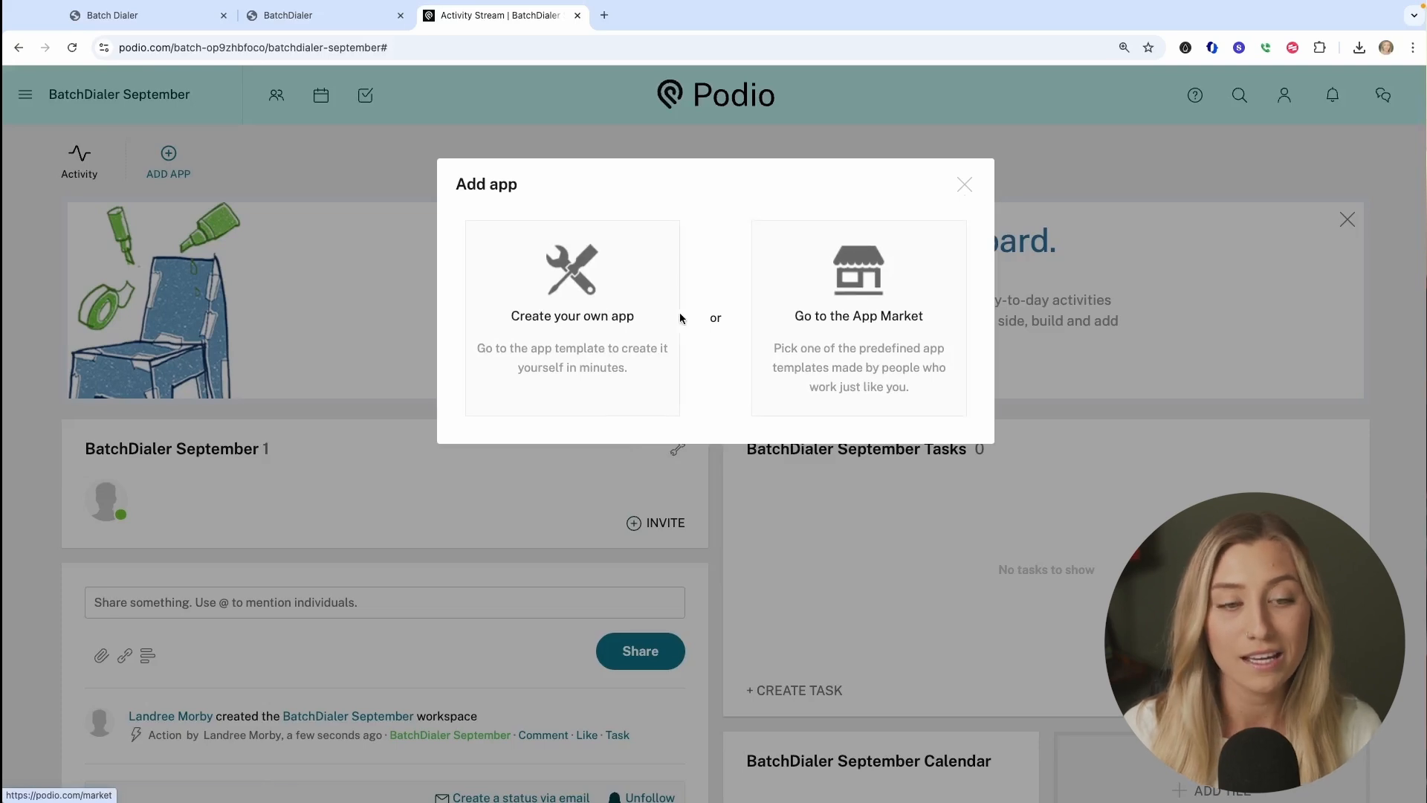
left_click(587, 338)
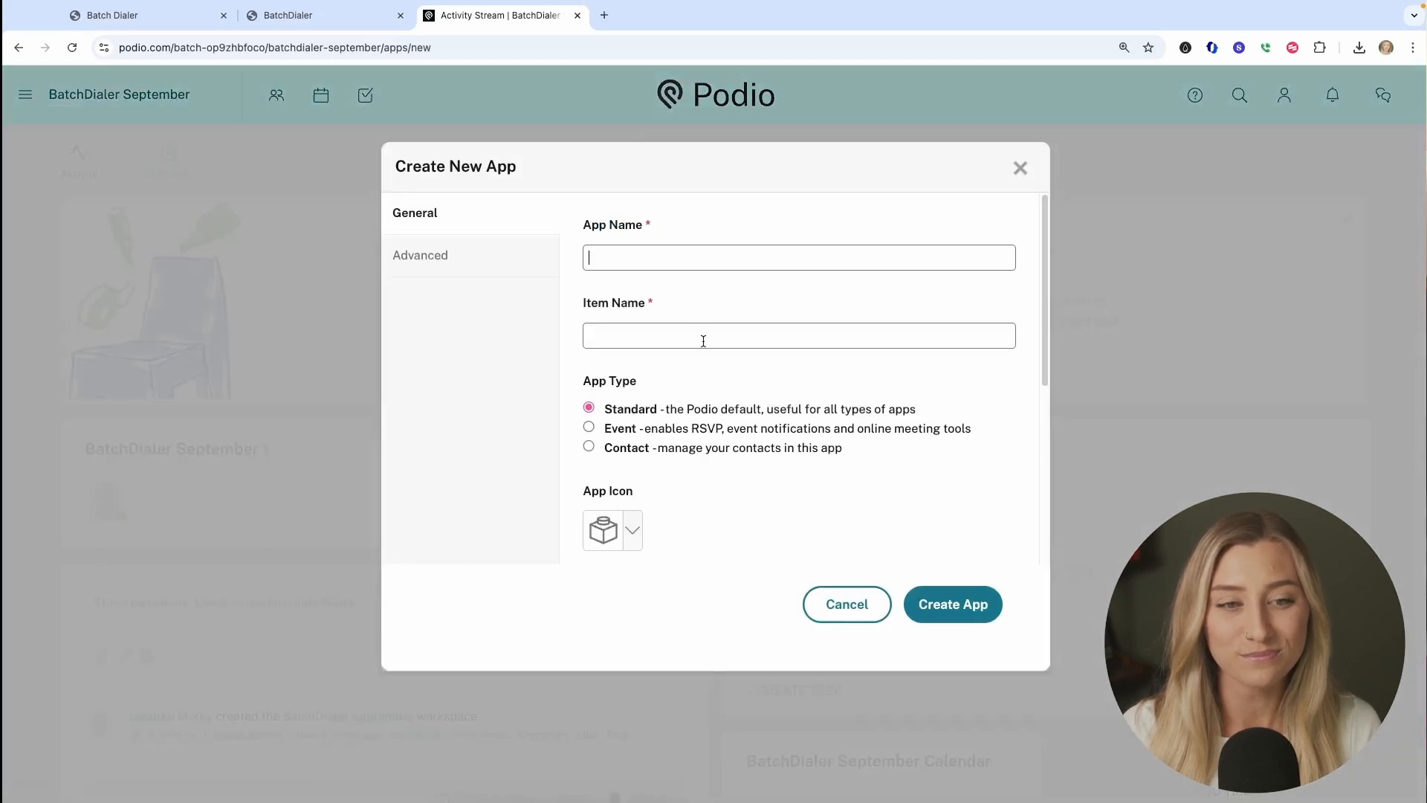
type("Batch")
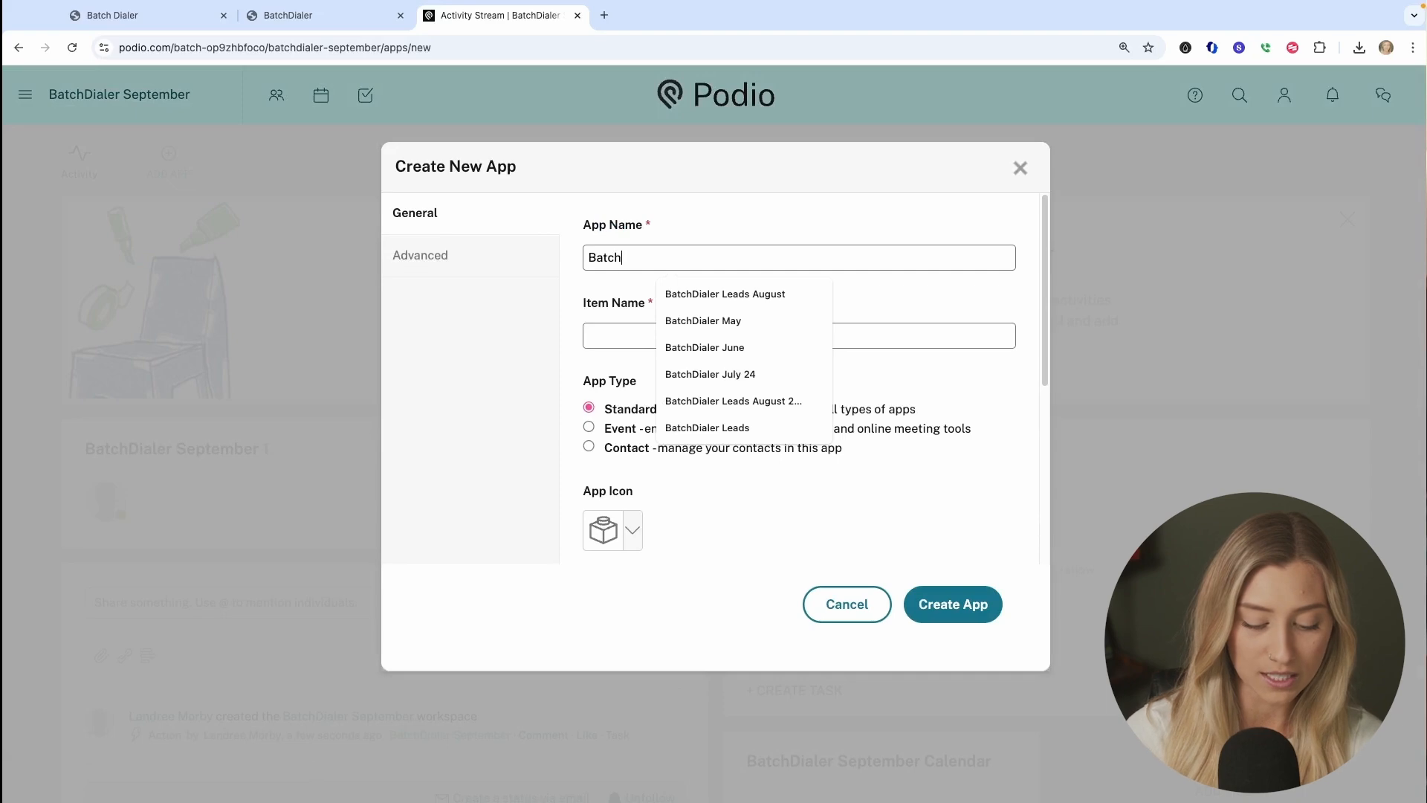
type("Dialer Leads 33")
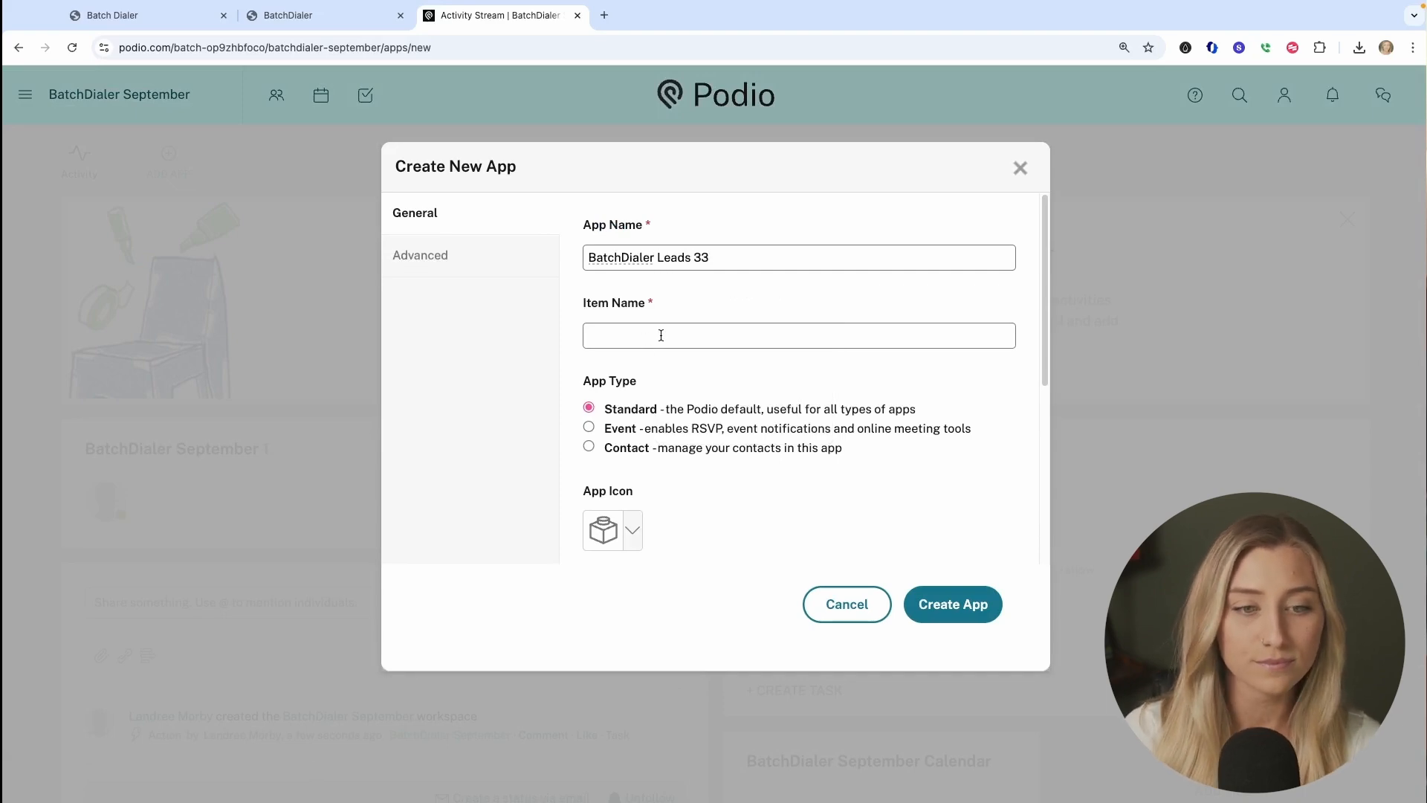
left_click(660, 335)
type("Batch")
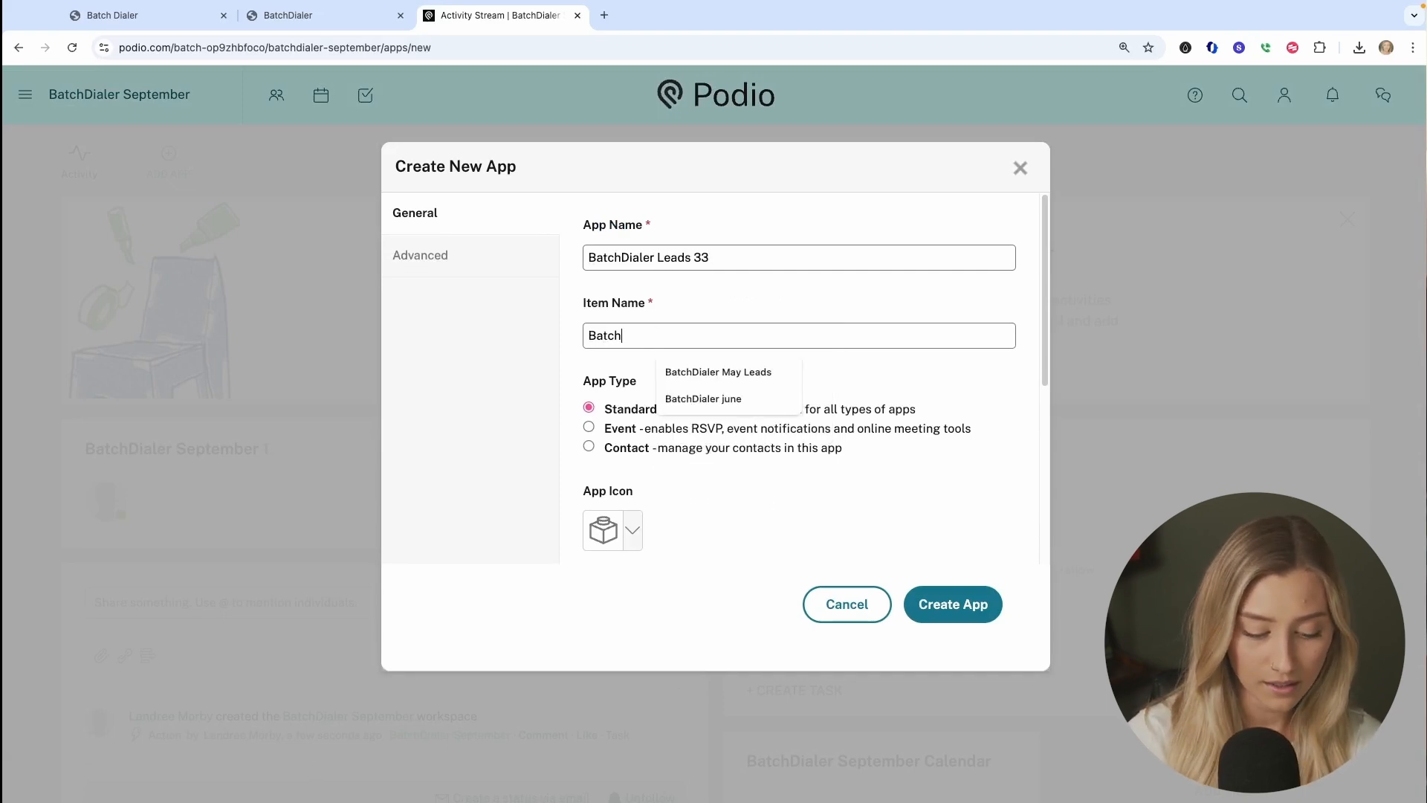
type("Dialer Lea")
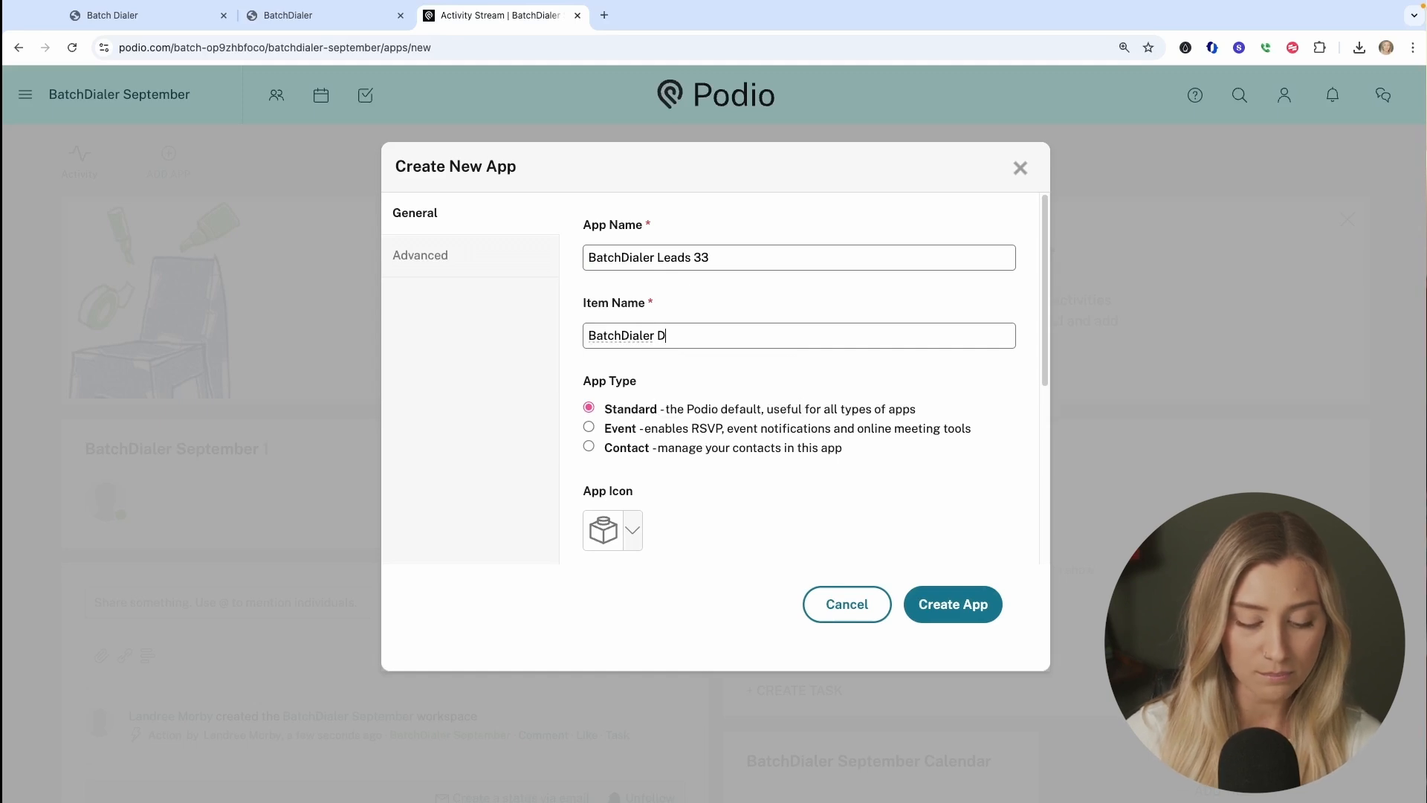
type("ds")
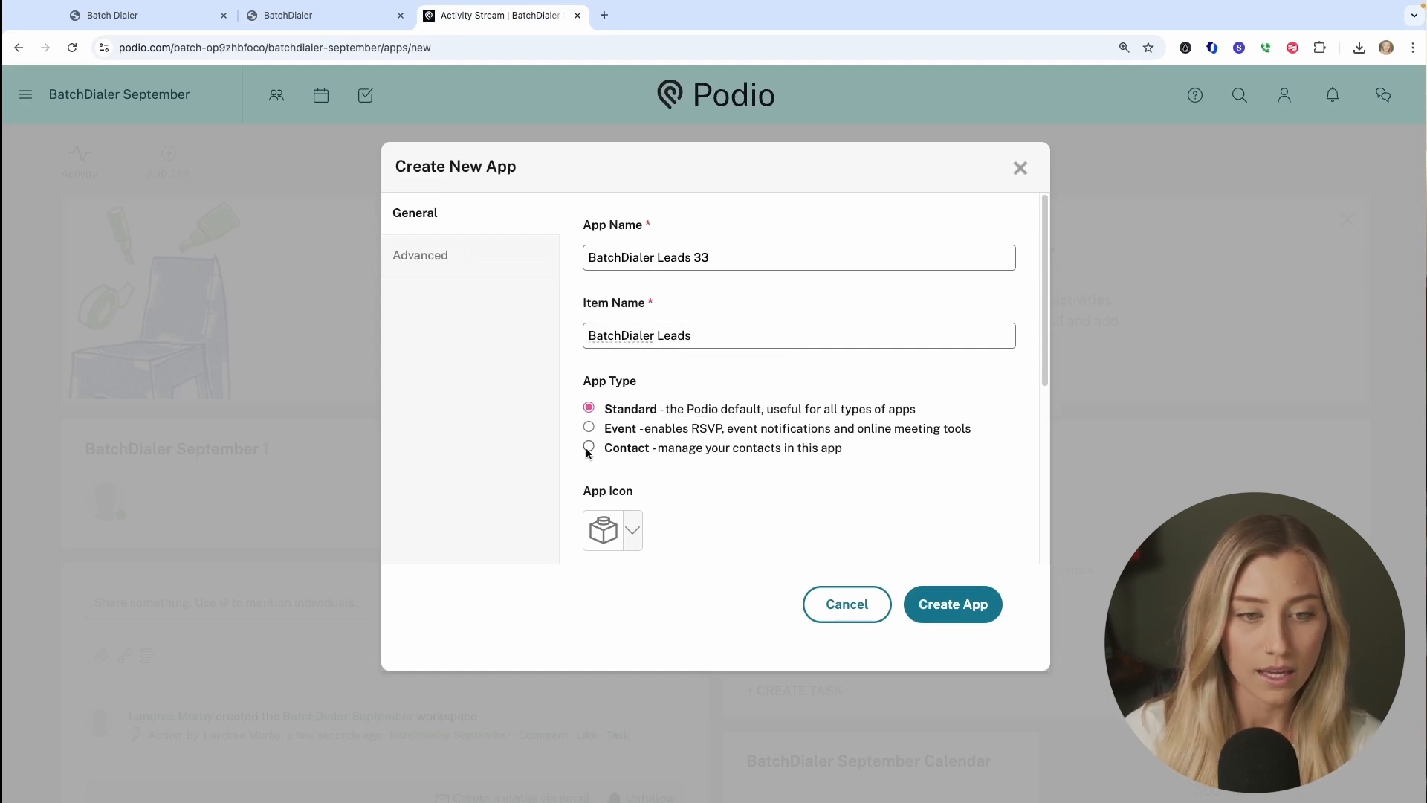
- Give the new app the handshake icon and create it as a Standard app
left_click(632, 534)
left_click(683, 351)
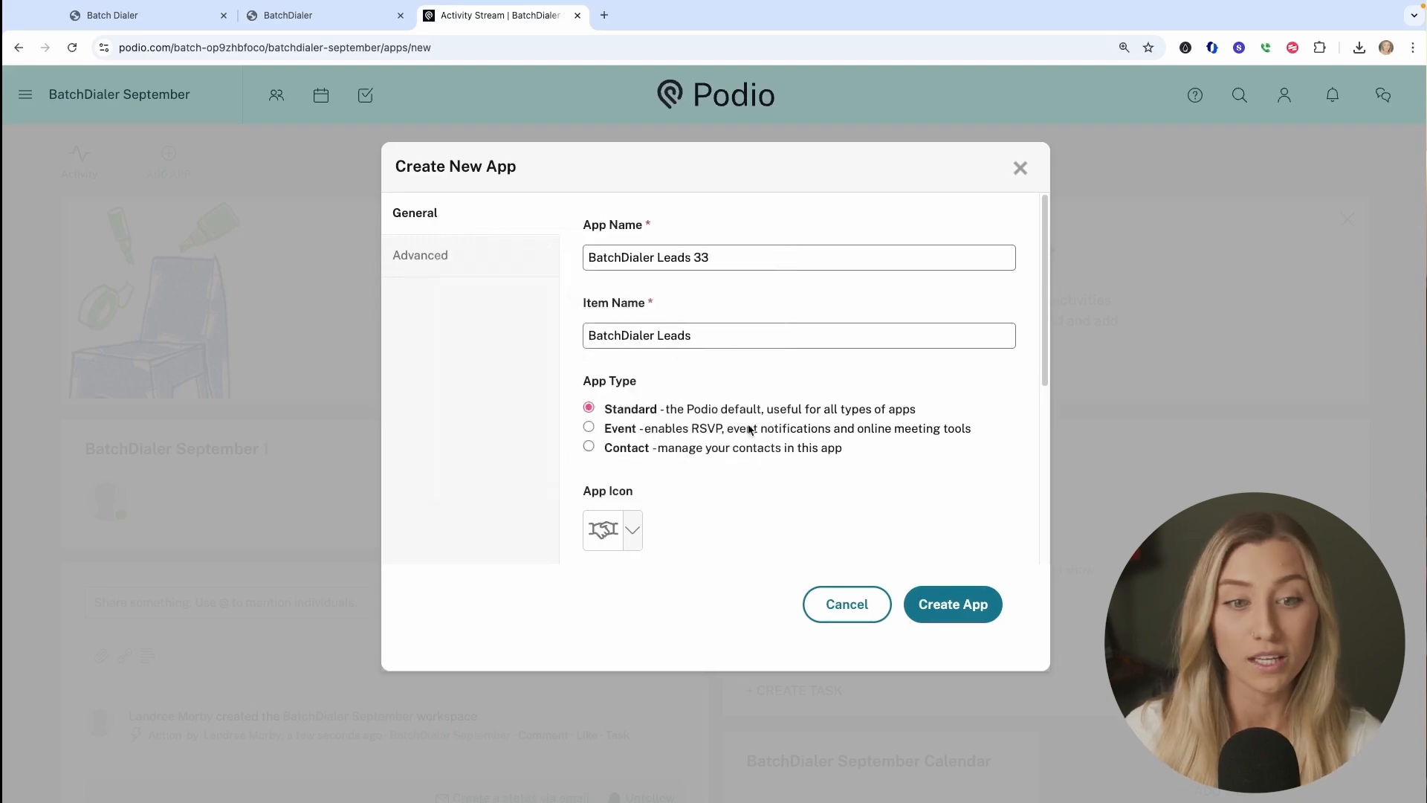
left_click(964, 621)
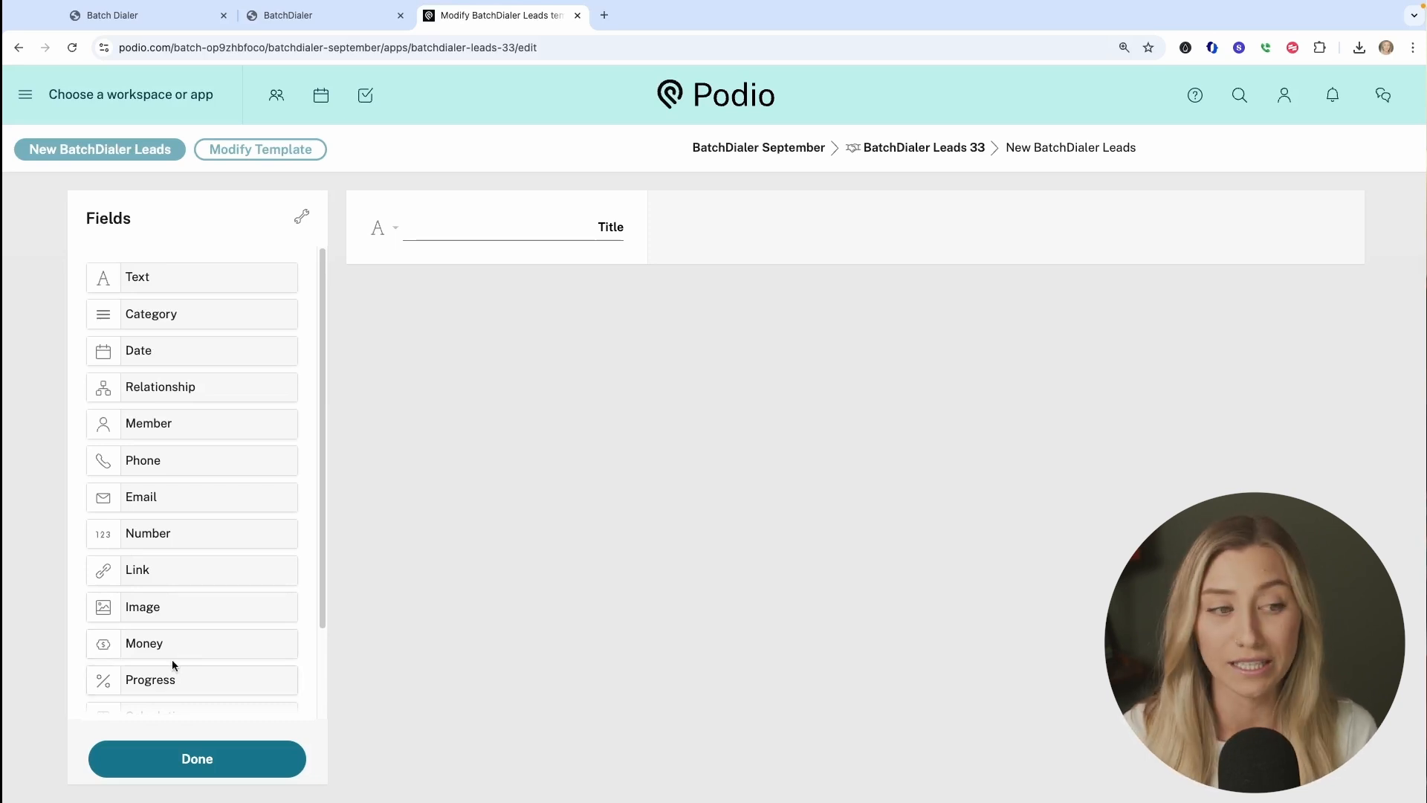
- Add four text fields below the Title field in the app template
left_click_drag(201, 275, 520, 277)
left_click_drag(245, 281, 545, 394)
left_click_drag(258, 274, 513, 492)
left_click_drag(263, 279, 554, 564)
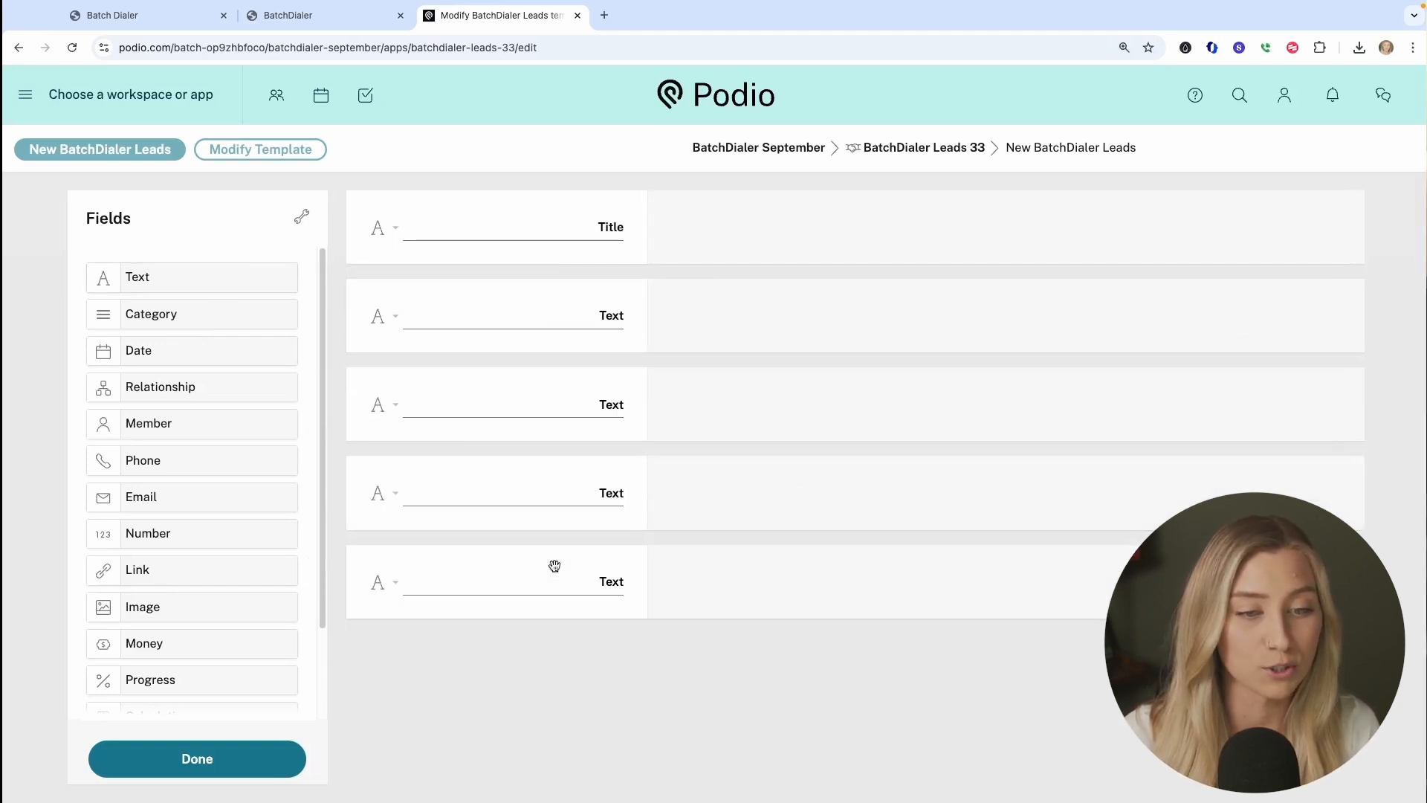
- Rename the Title field to Lead Name and the first two text fields to First Name and Last Name
left_click_drag(626, 227, 589, 226)
type("Lead")
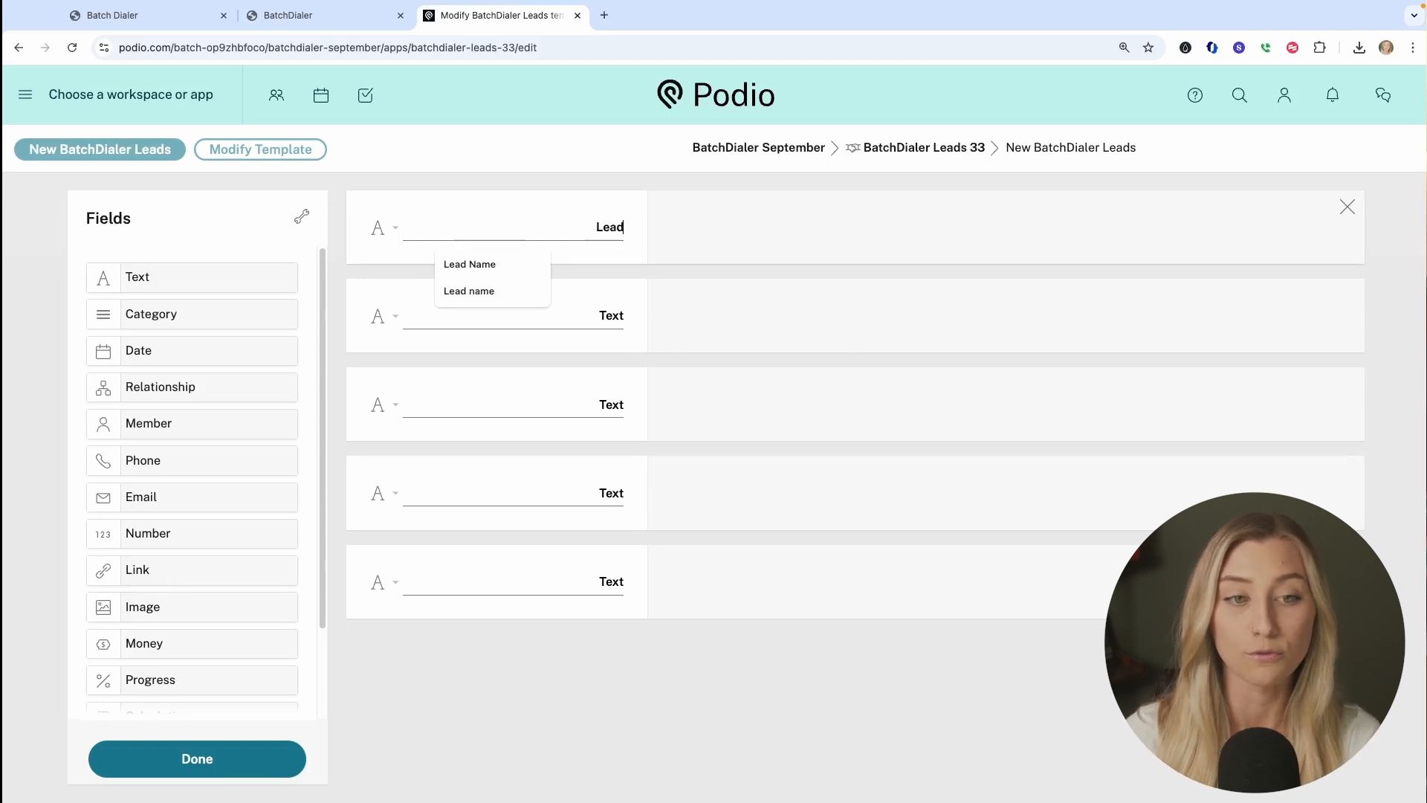
type(" Name")
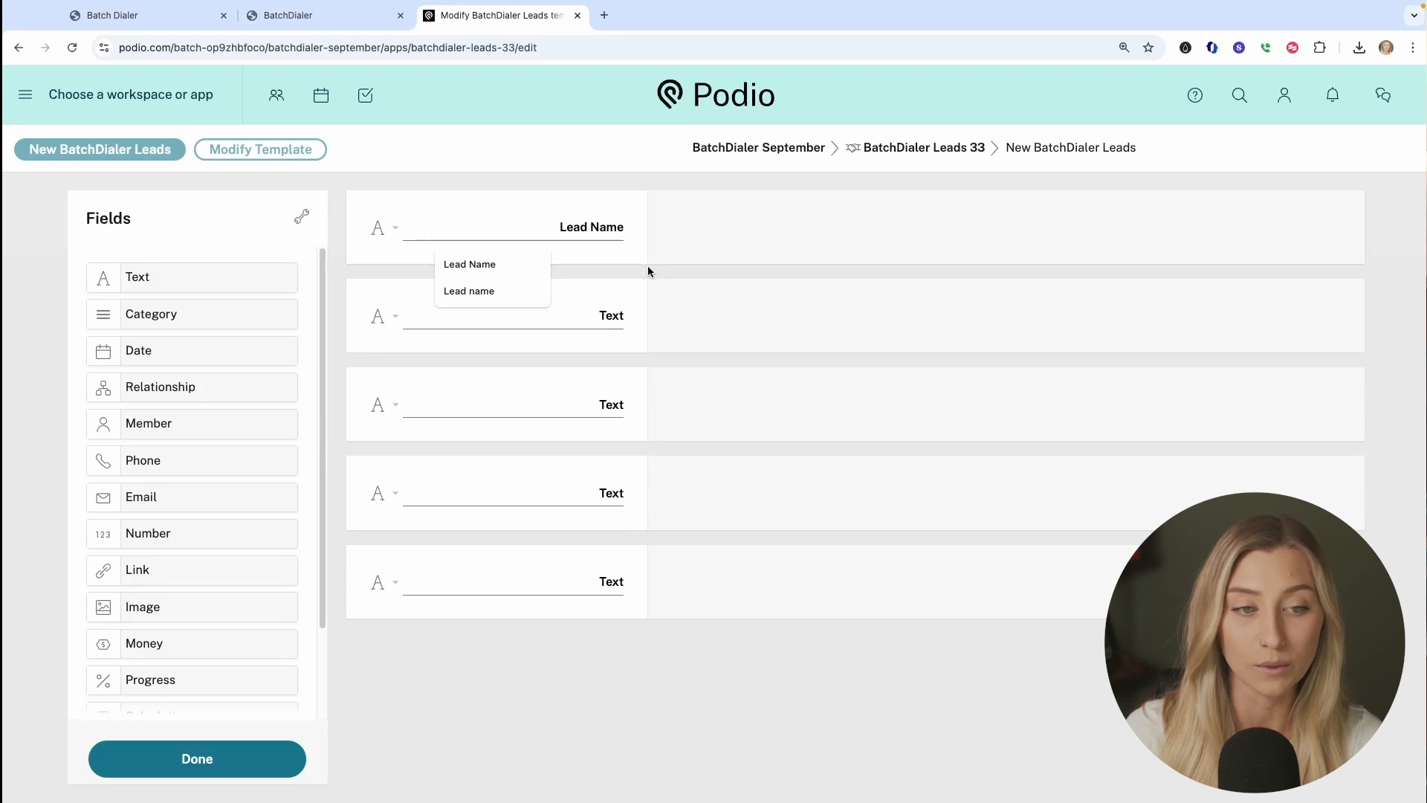
left_click_drag(623, 315, 598, 315)
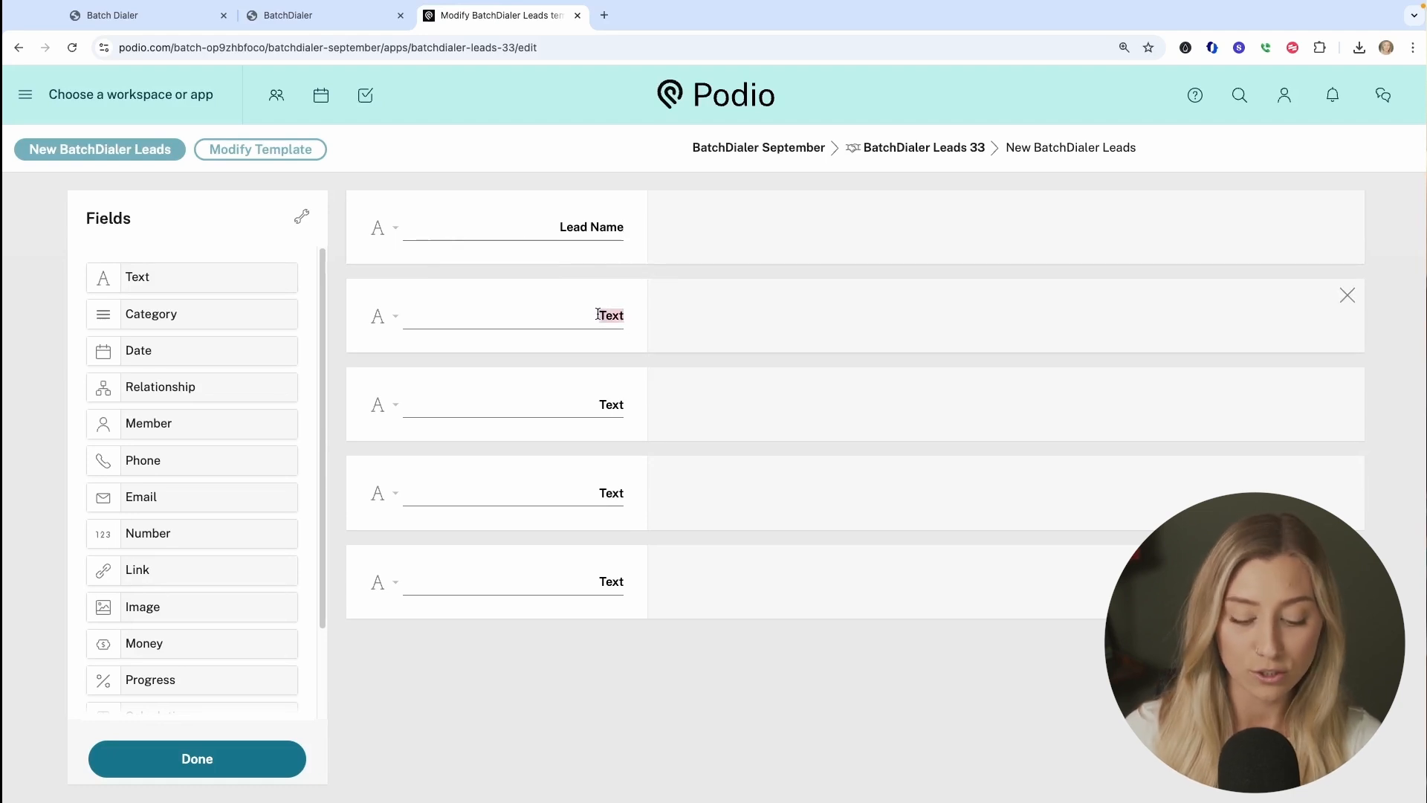
type("First Name")
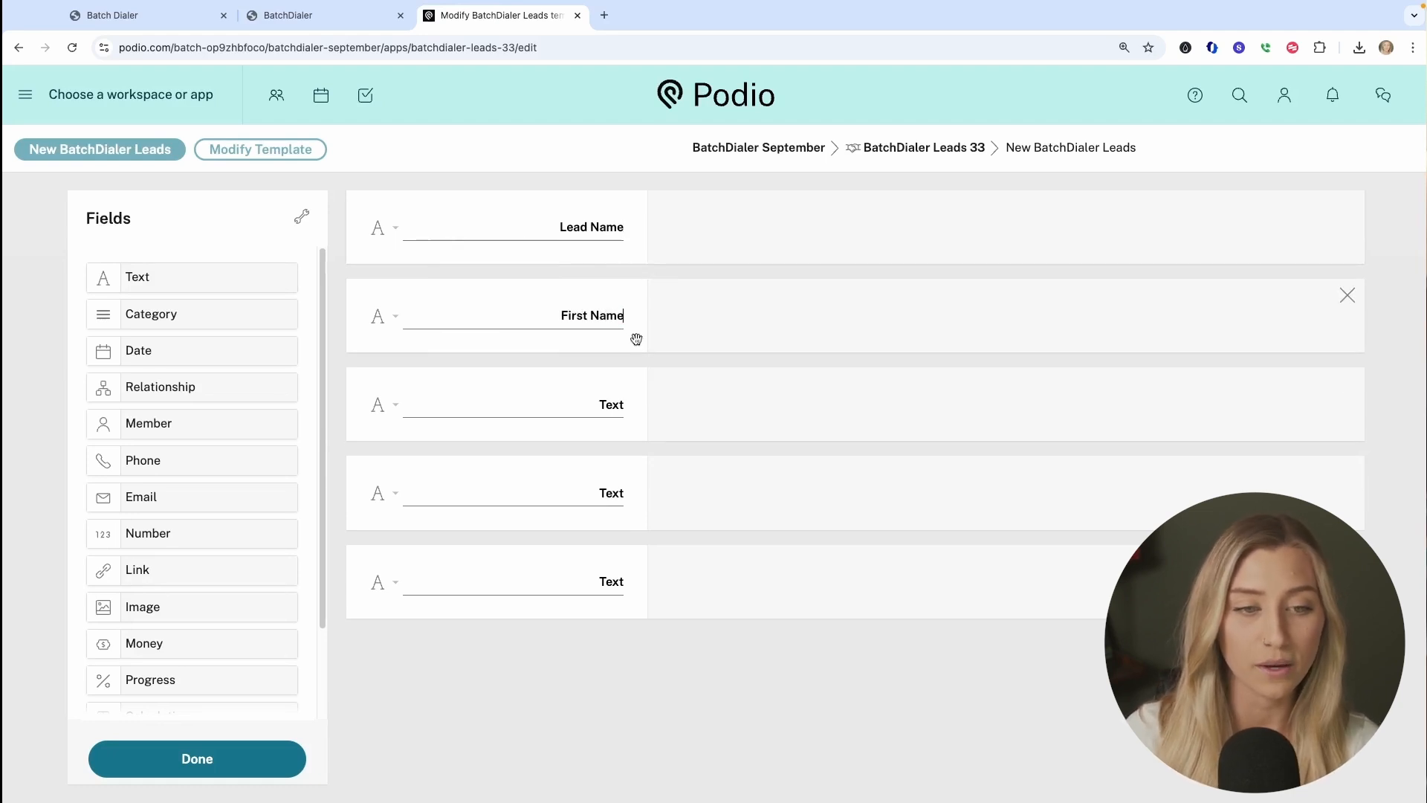
left_click_drag(624, 404, 596, 405)
type("Last Name")
- Rename the two remaining text fields to Street Address and City
left_click_drag(623, 493, 599, 493)
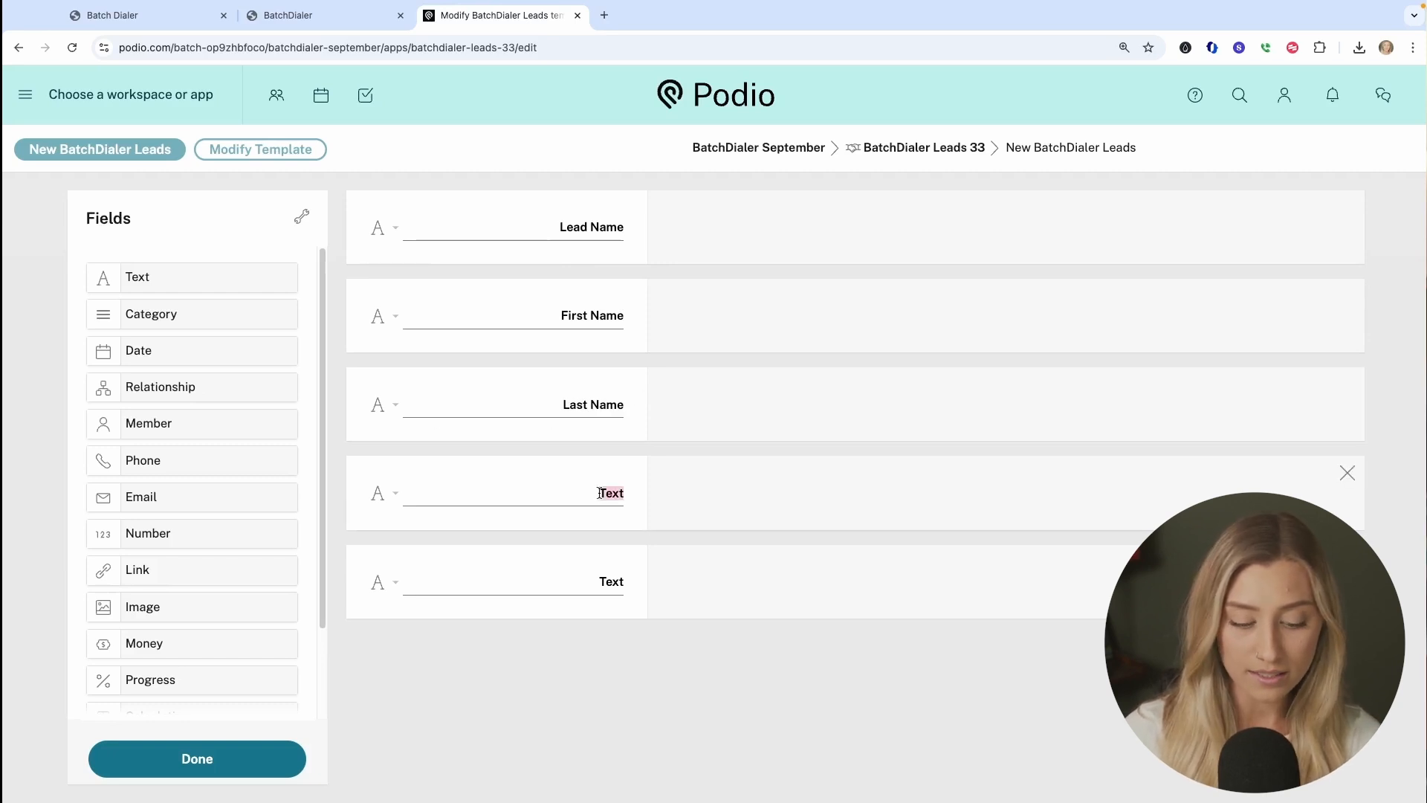
type("tree")
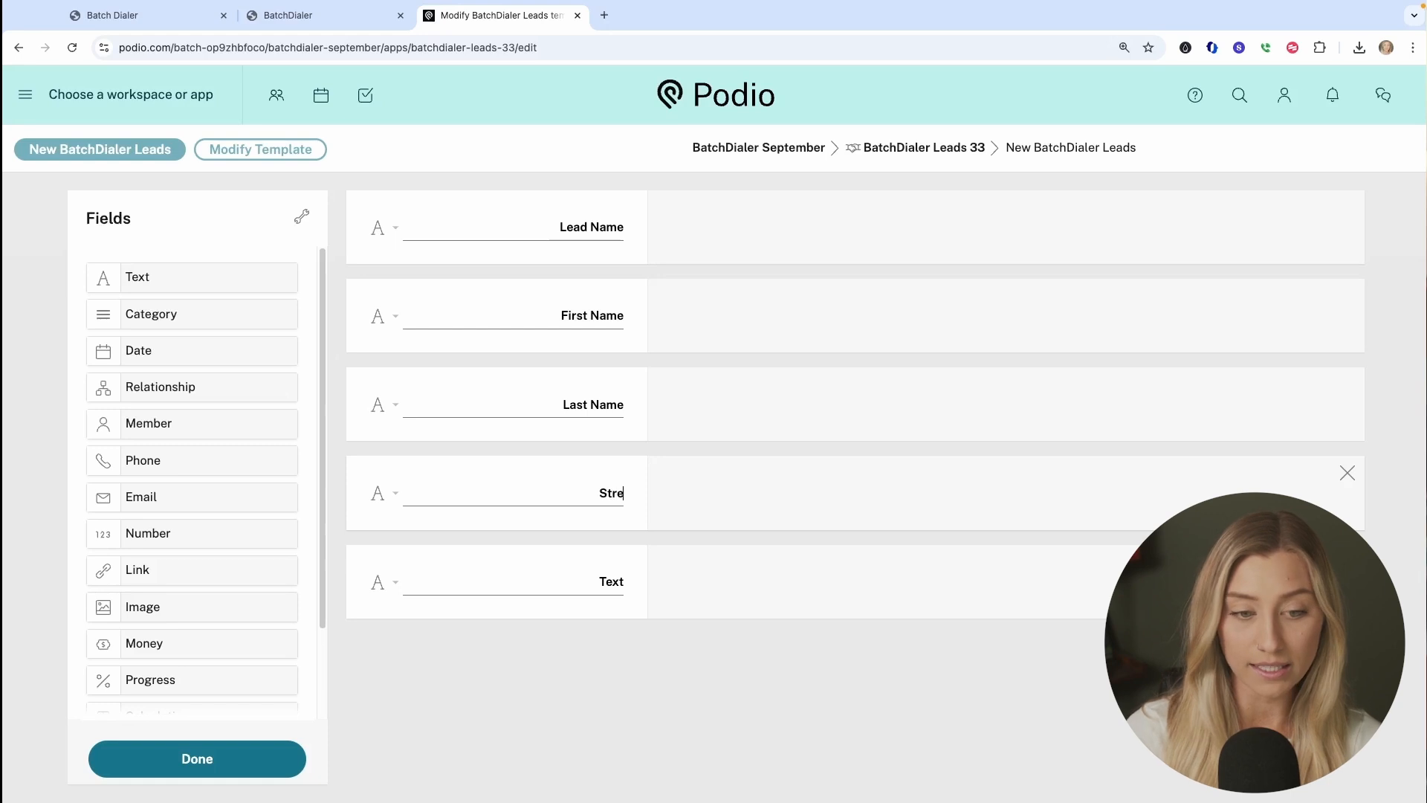
key("BackSpace")
type("e t")
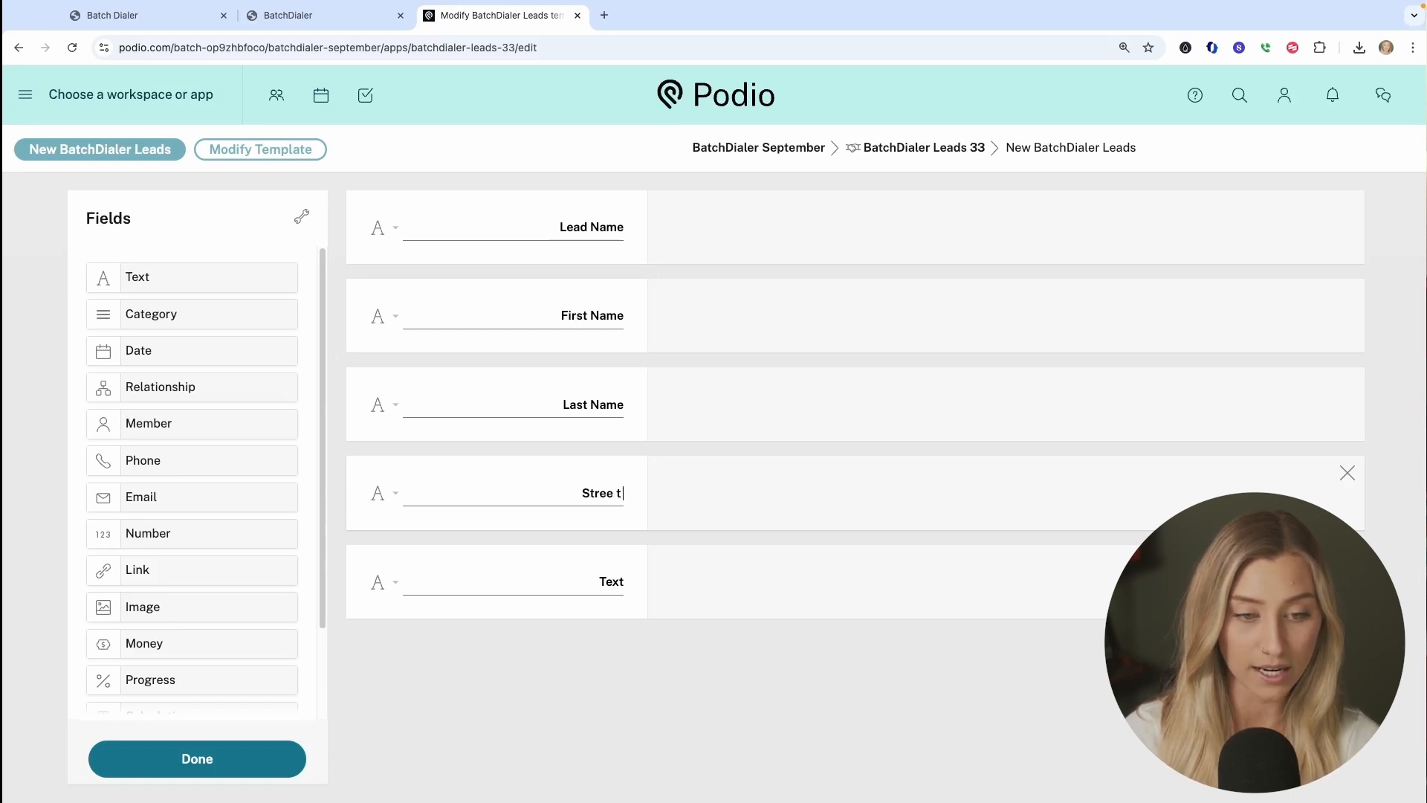
key("BackSpace")
key("BackSpace")
type("t Address")
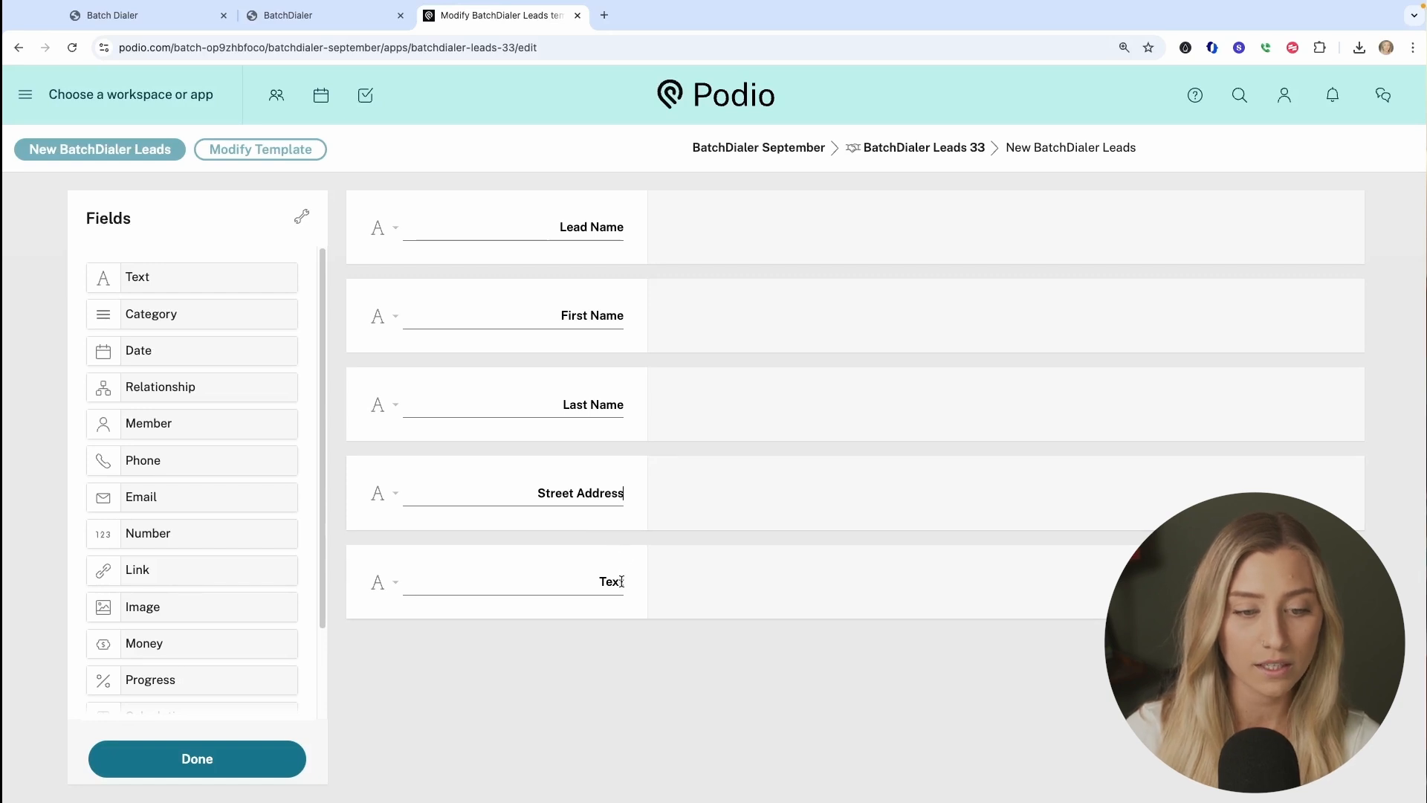
left_click_drag(624, 583, 589, 585)
type("City")
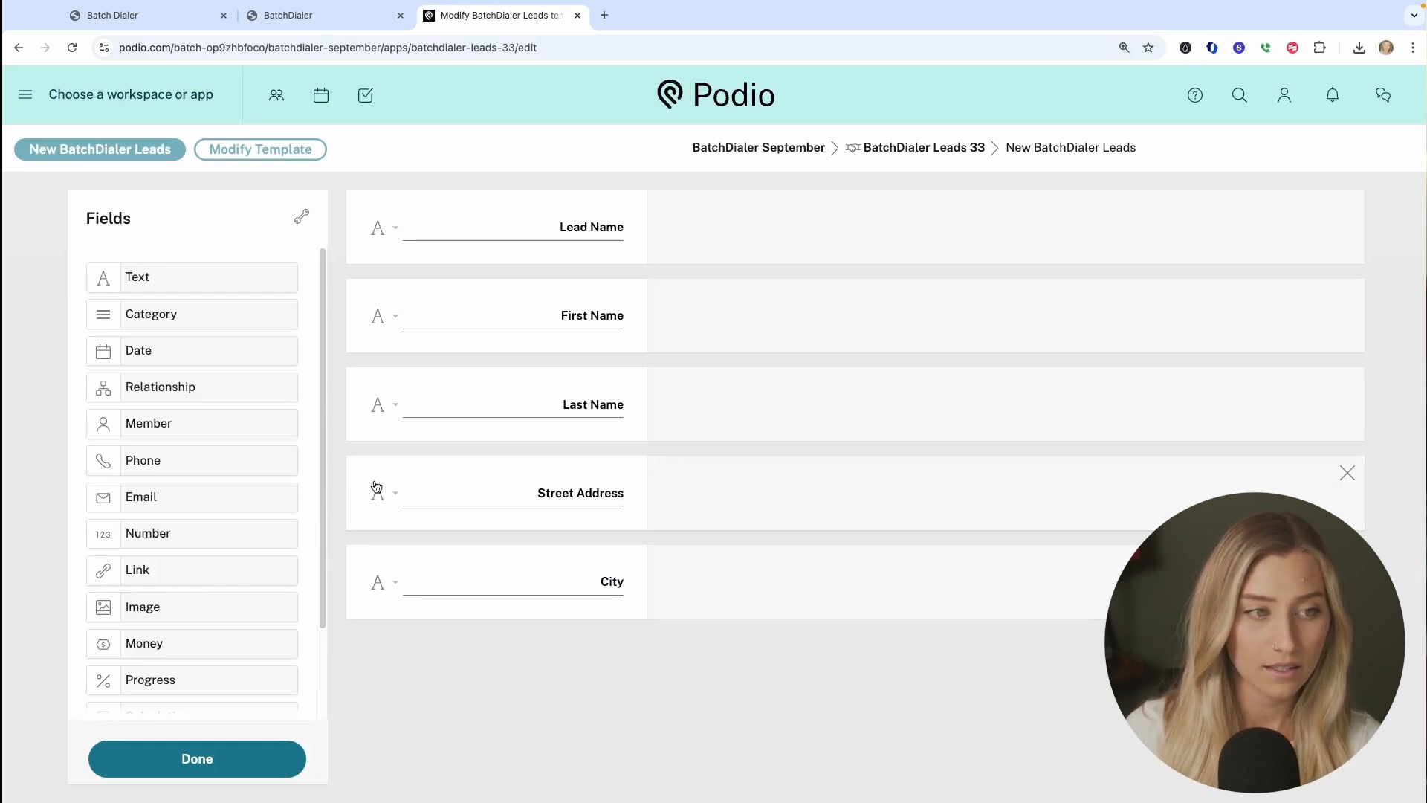
- Add two more text fields below the City field
left_click_drag(243, 280, 341, 471)
left_click_drag(217, 285, 520, 690)
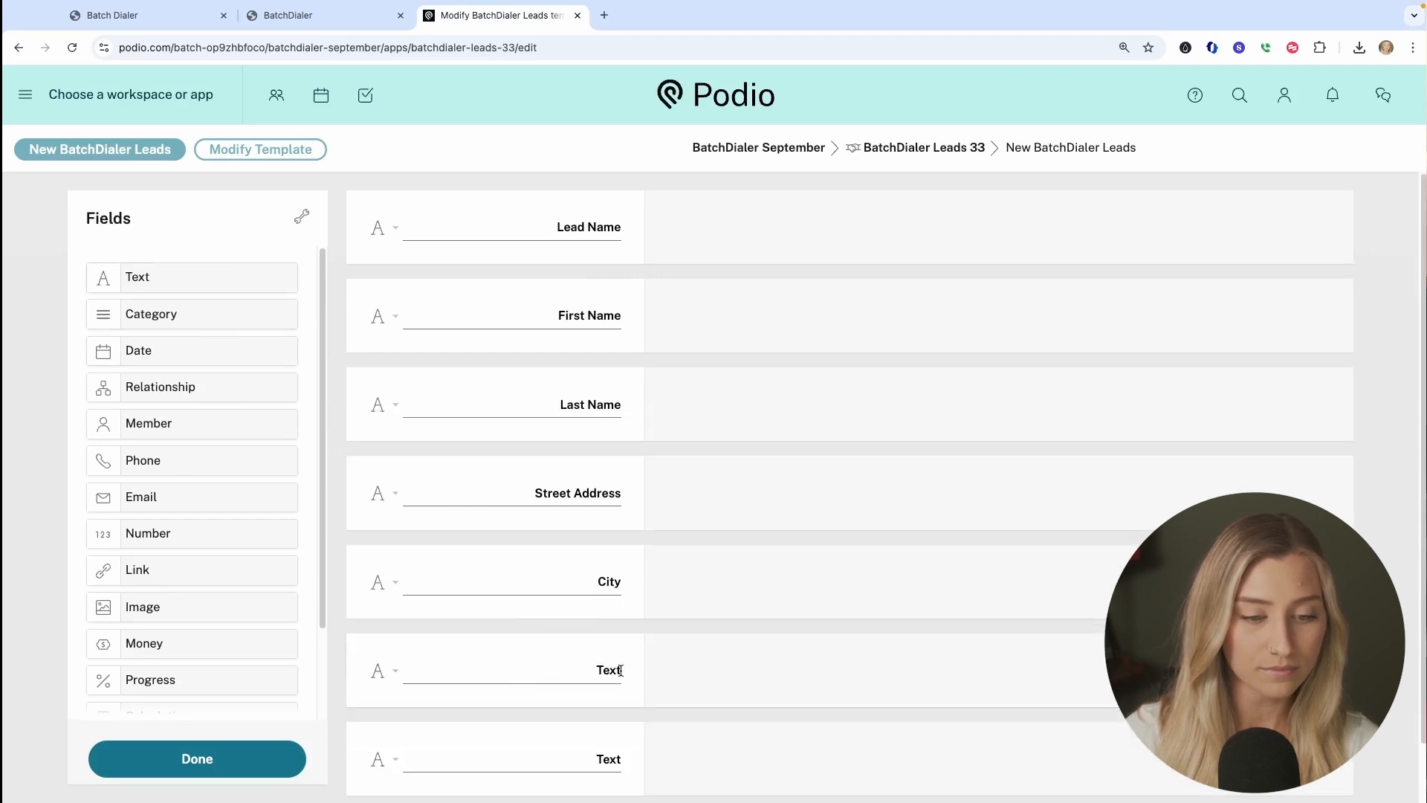
- Rename the two text fields below City to State and Zip Code, and add another text field below them
mouse_move(611, 669)
left_mouse_down()
mouse_move(627, 671)
mouse_move(600, 670)
left_mouse_up()
type("State")
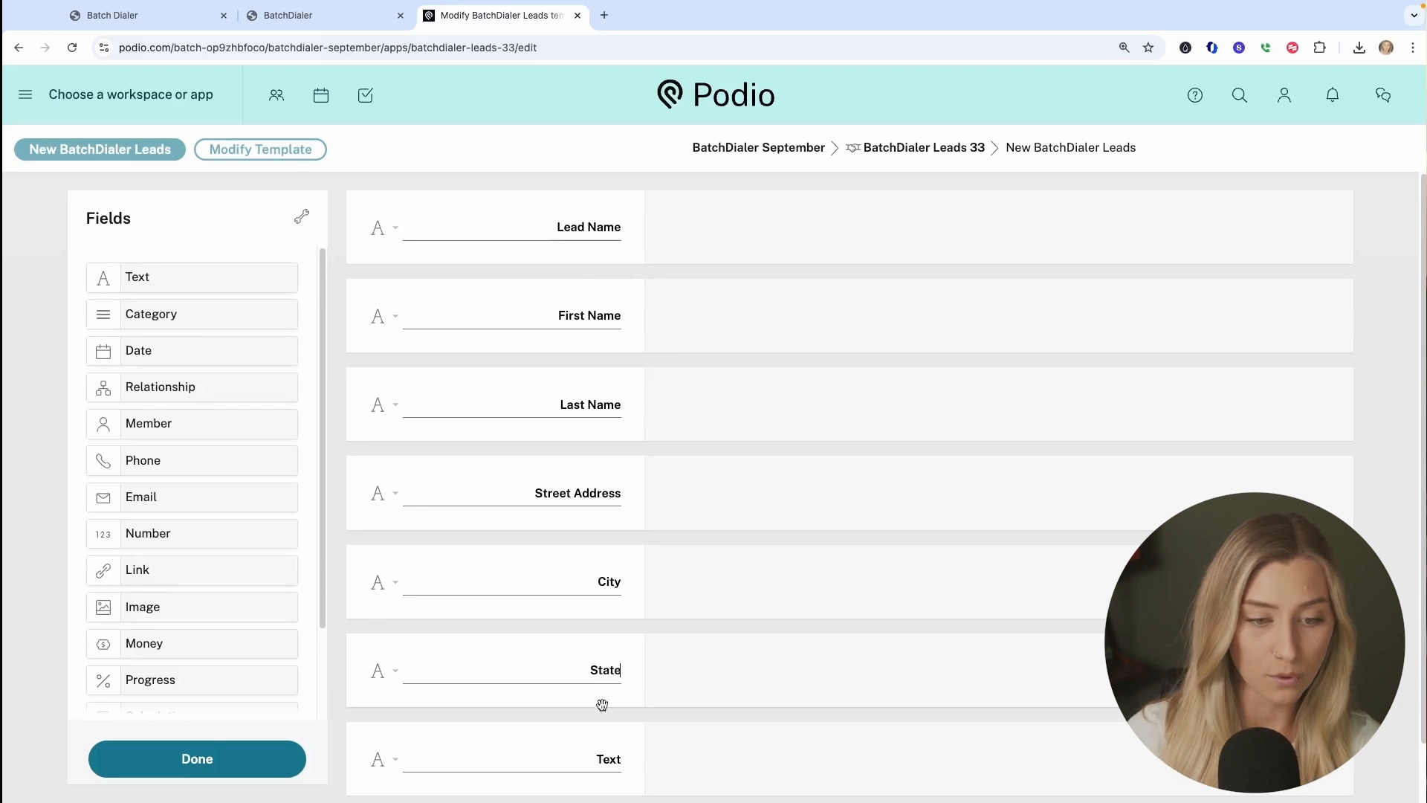
left_click_drag(620, 759, 592, 758)
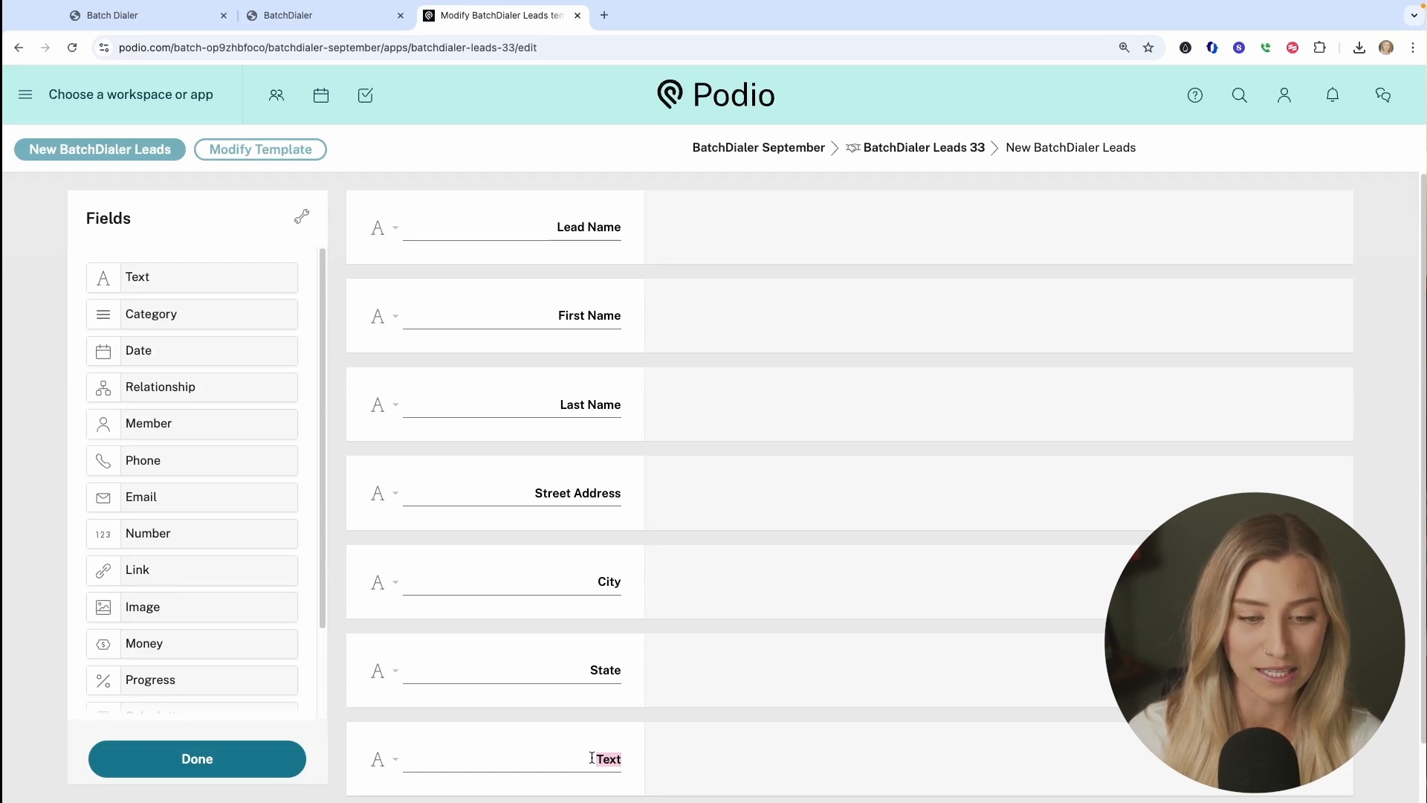
type("Zip Code")
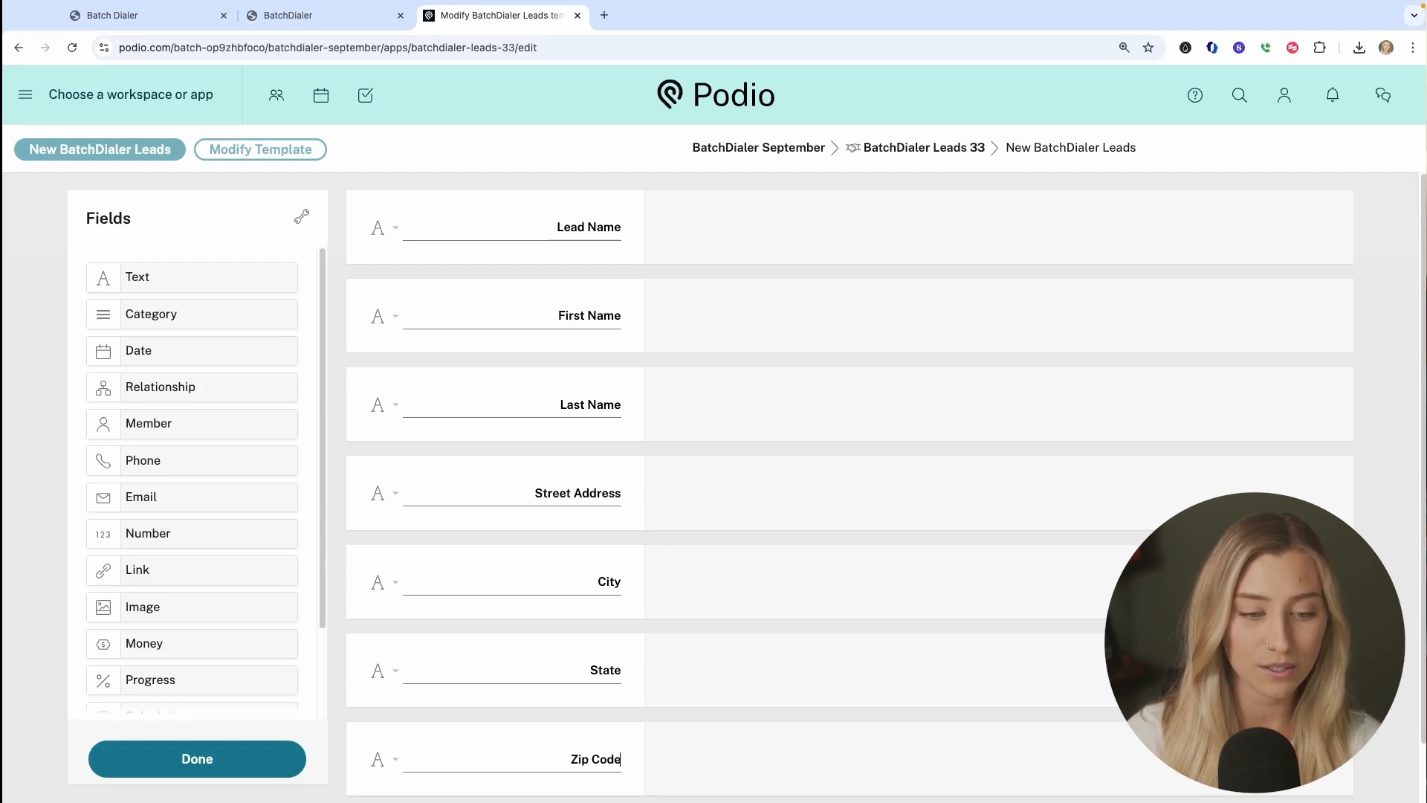
left_click_drag(263, 275, 503, 689)
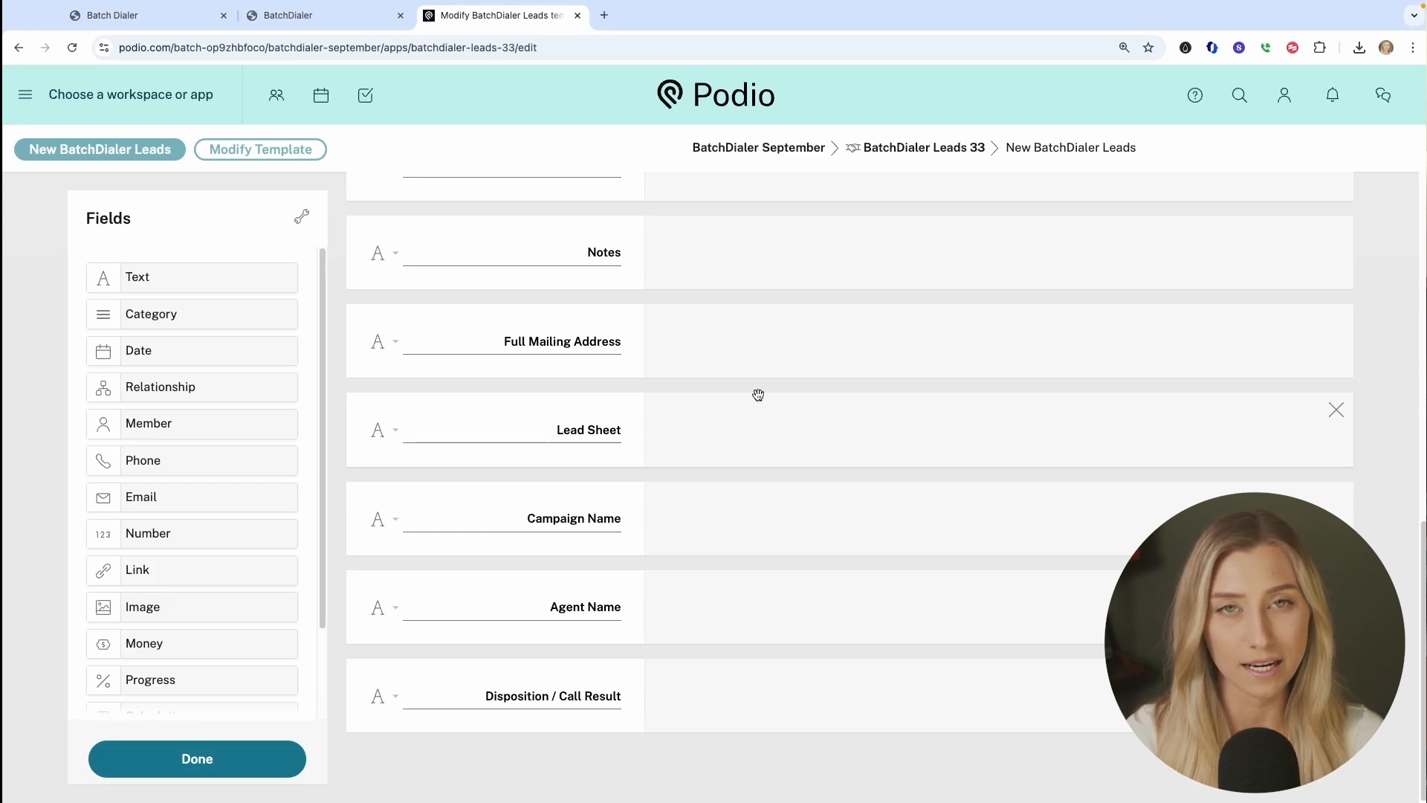
- Review the template's fields from Lead Name to Disposition / Call Result and save the template
scroll(758, 395, "up", 10)
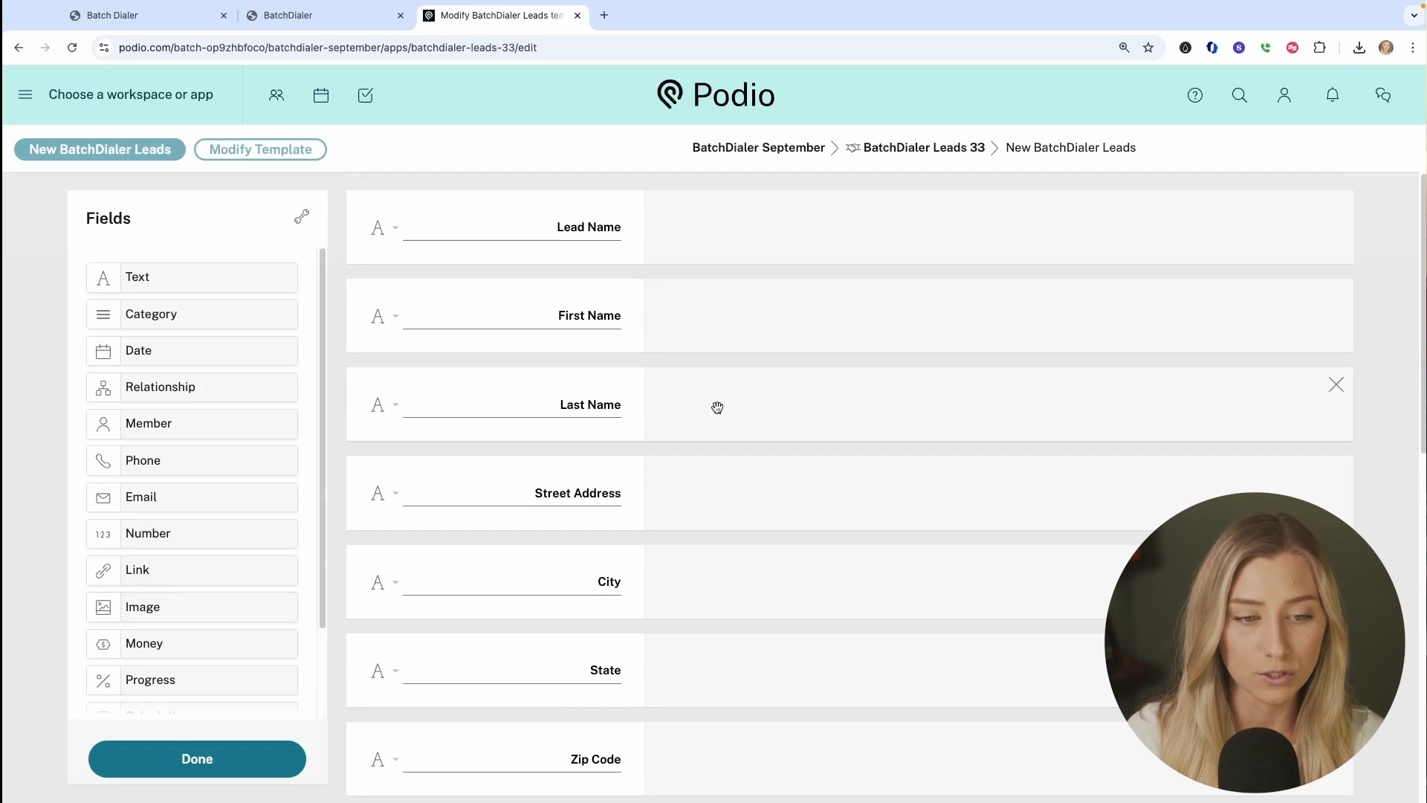
scroll(713, 446, "down", 3)
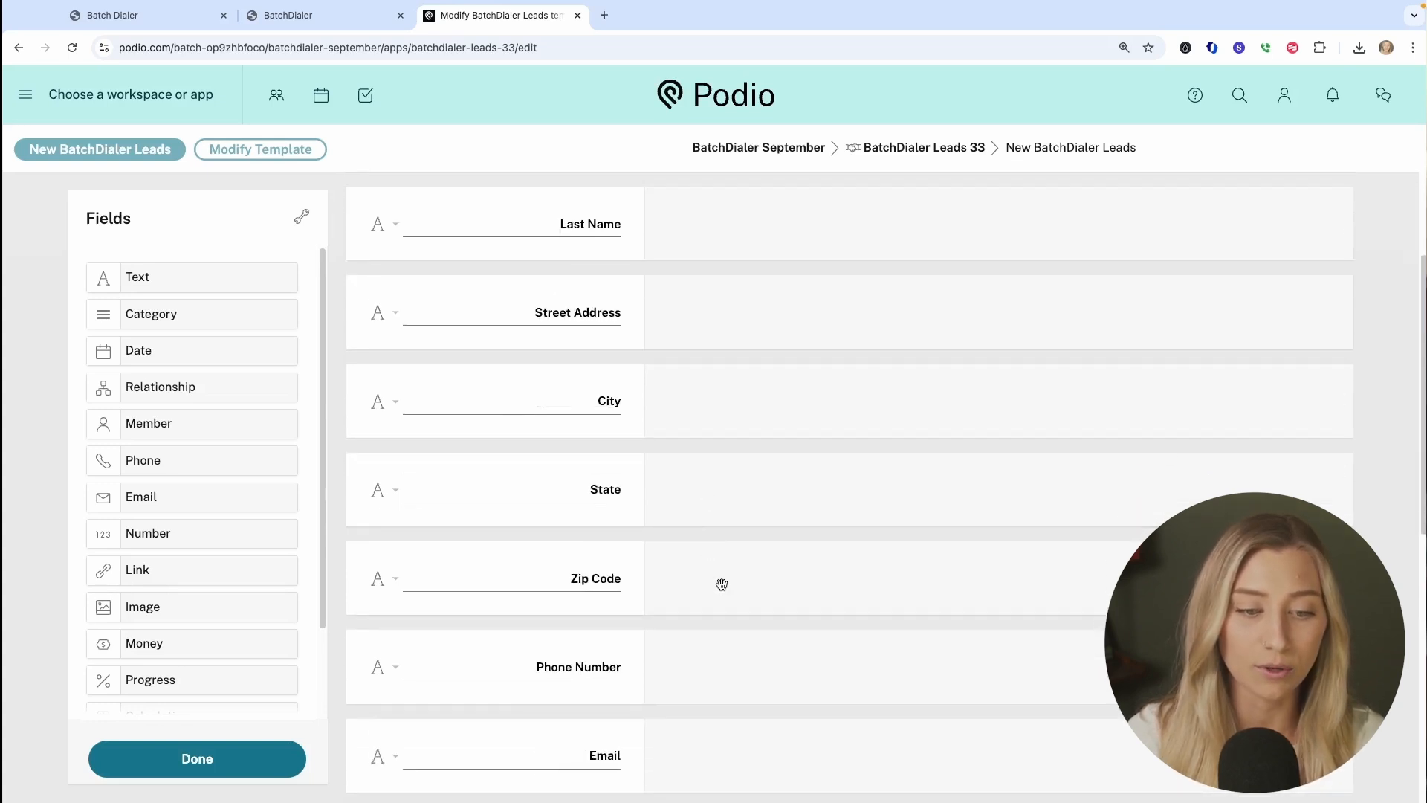
scroll(722, 584, "down", 3)
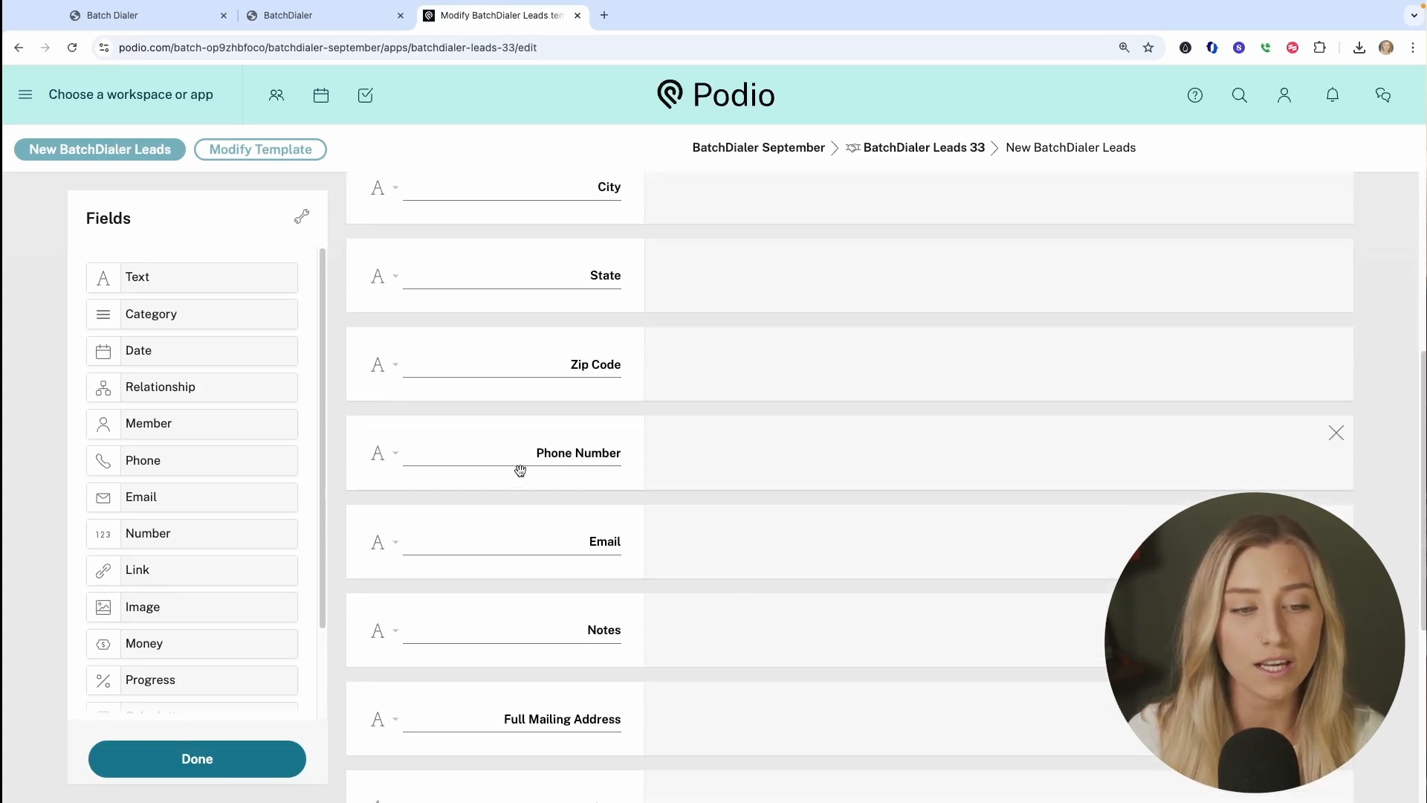
scroll(628, 472, "down", 1)
scroll(614, 456, "down", 1)
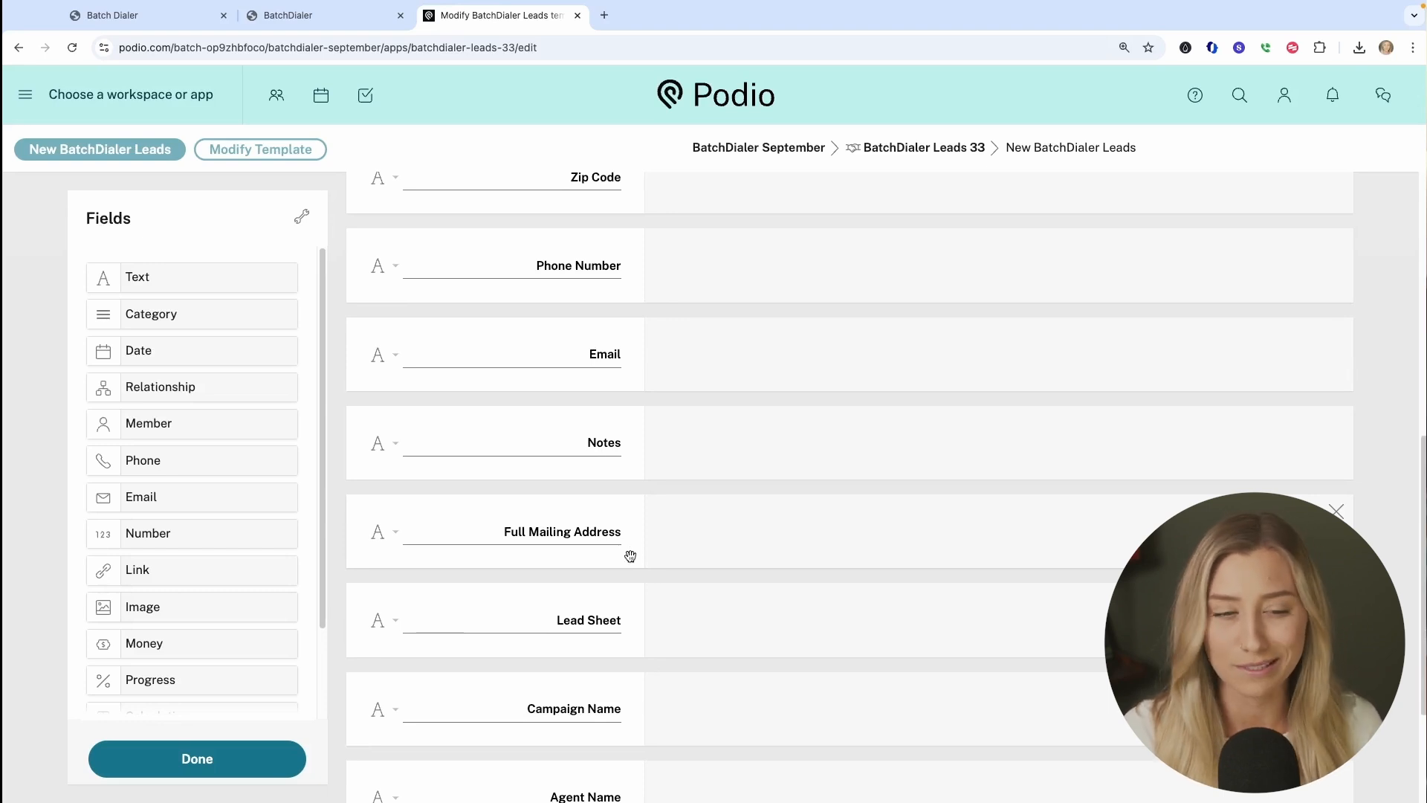
scroll(628, 554, "down", 2)
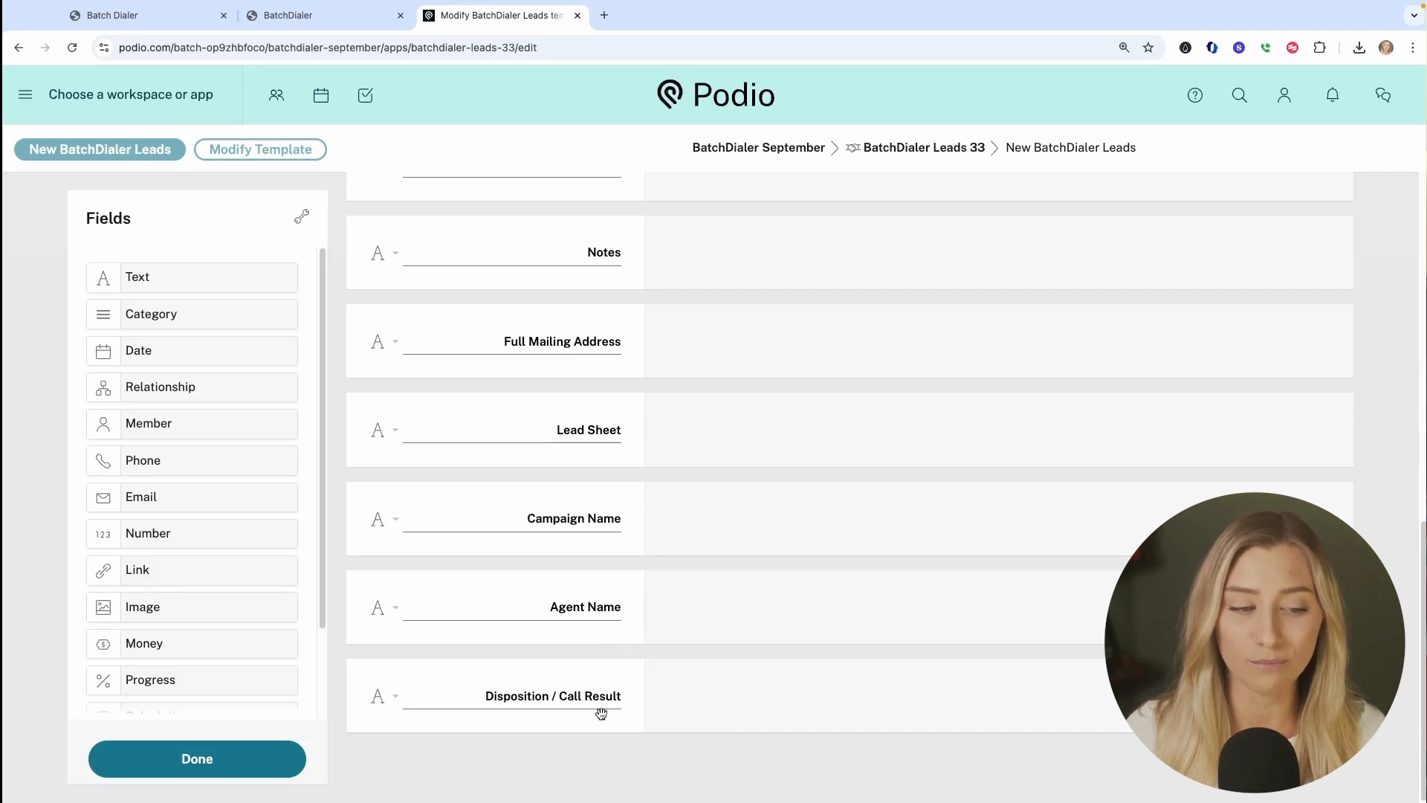
left_click(243, 760)
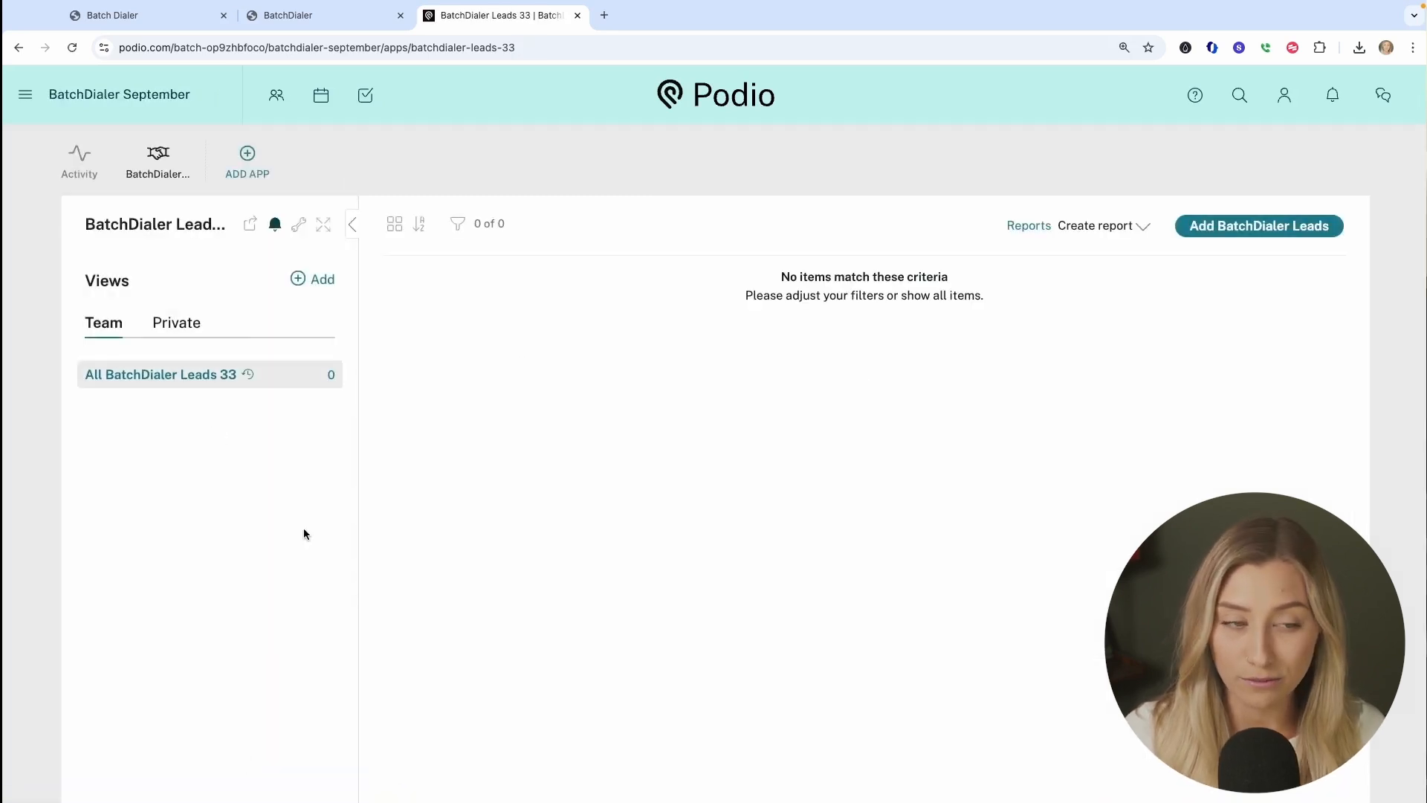
- Close the old Podio integration form and reopen the Podio integration from BatchDialer's integrations marketplace
left_click(287, 16)
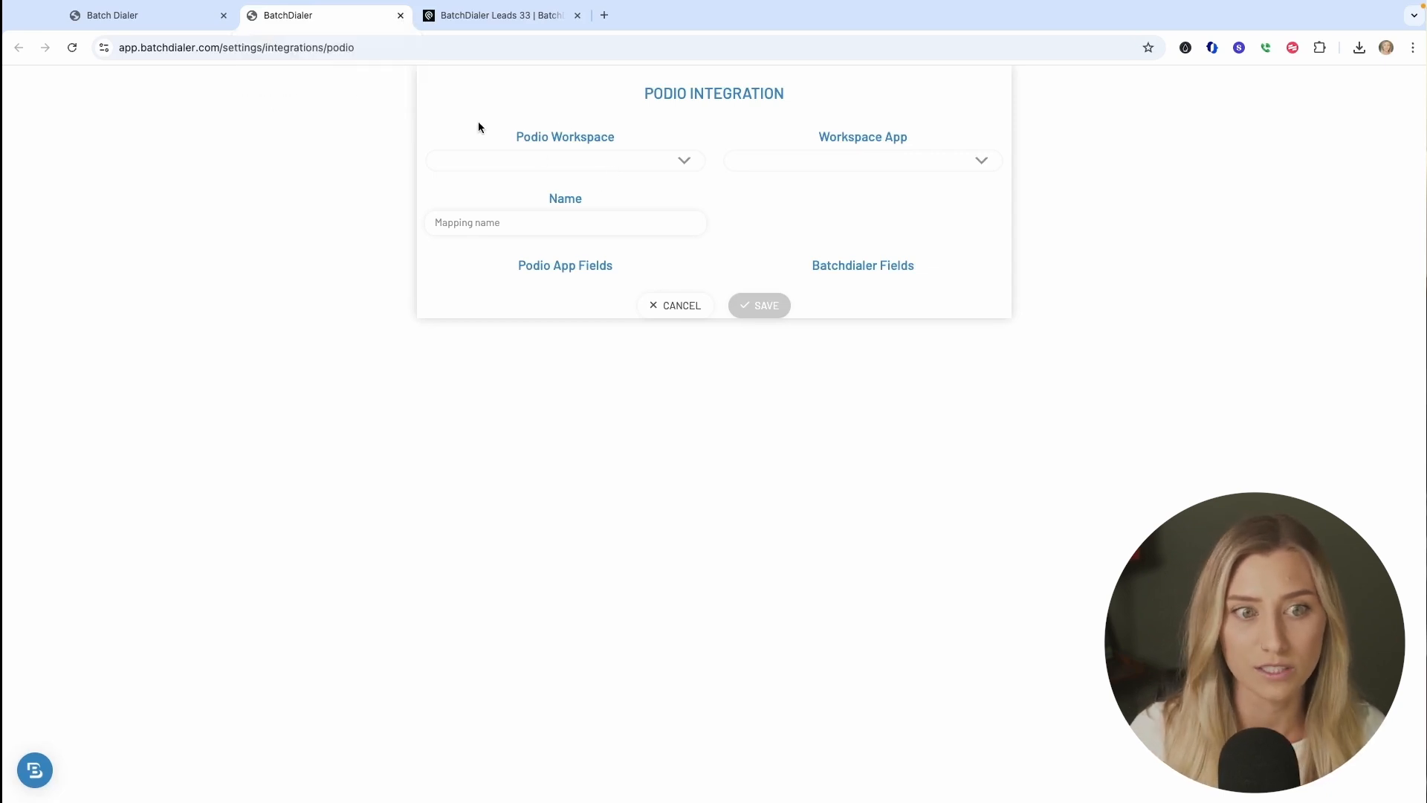
left_click(401, 14)
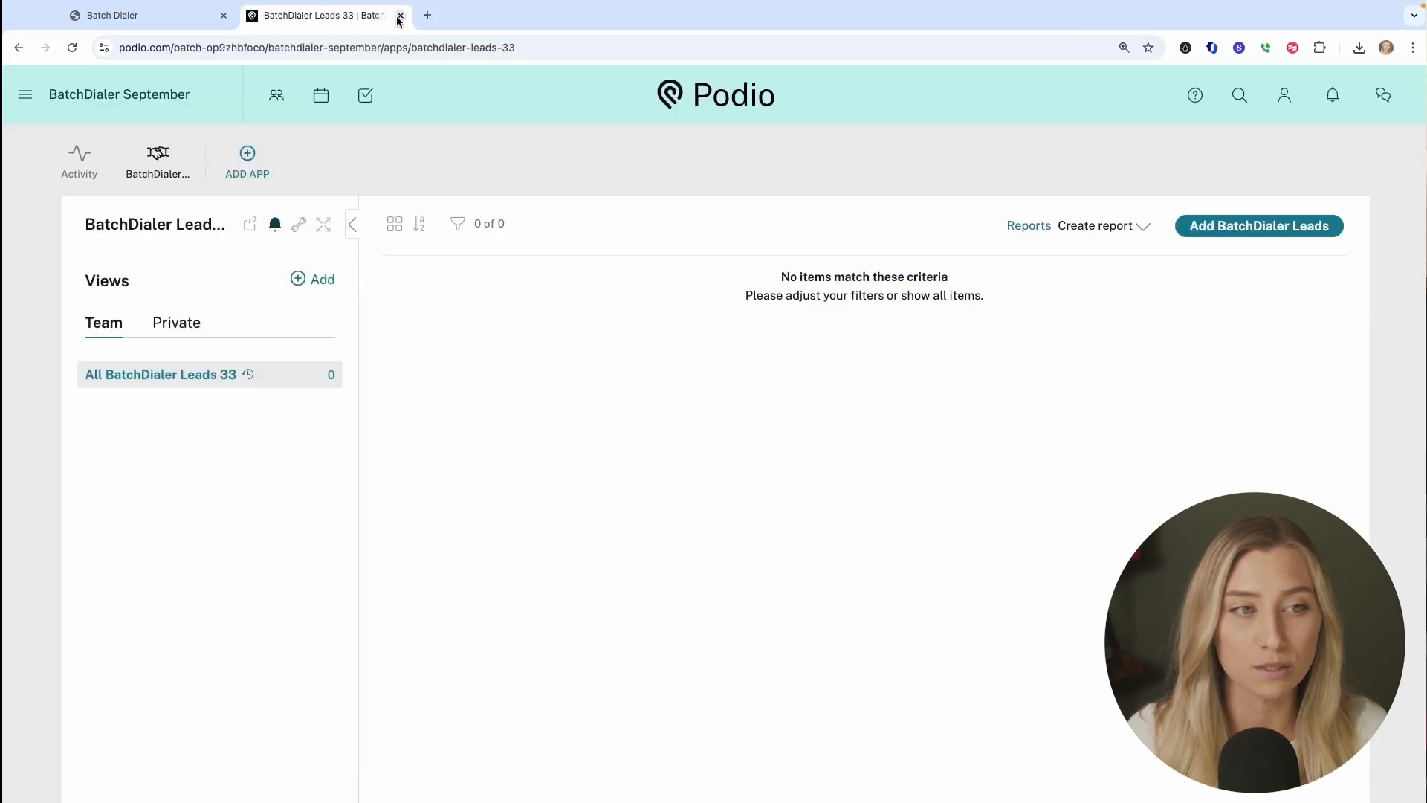
left_click(184, 15)
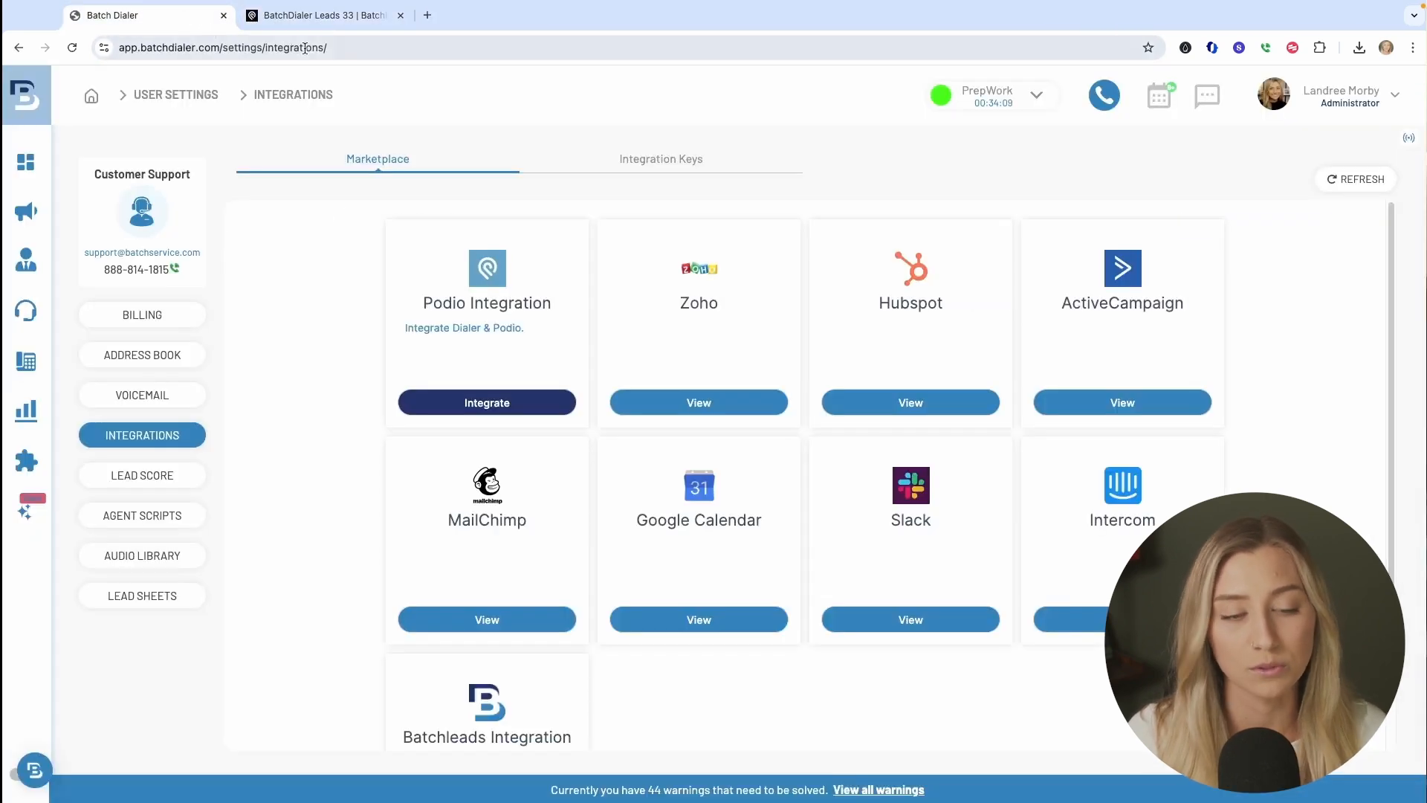
left_click(503, 402)
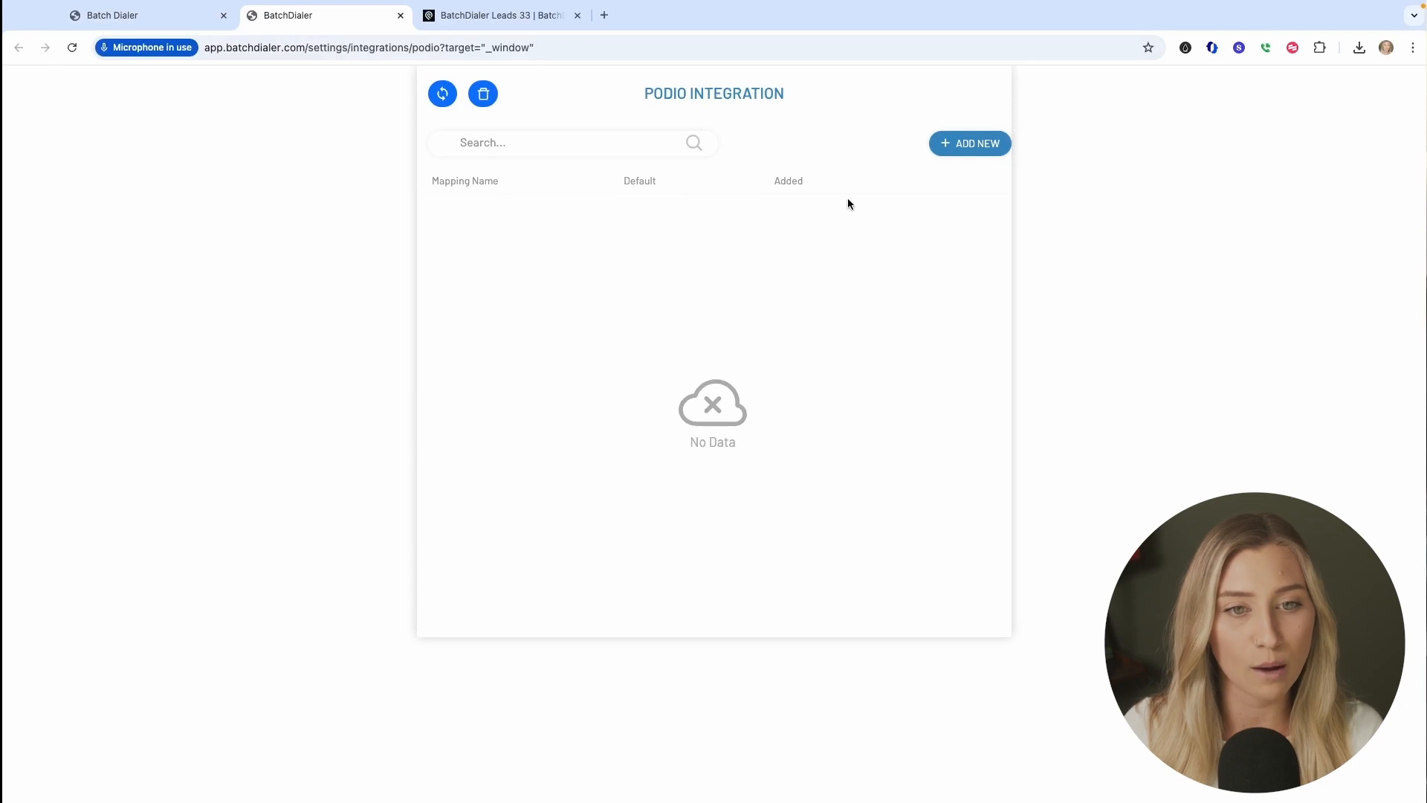
- Create a new Podio mapping for the BatchDialer September workspace and its BatchDialer Leads 33 app
left_click(964, 145)
left_click(617, 159)
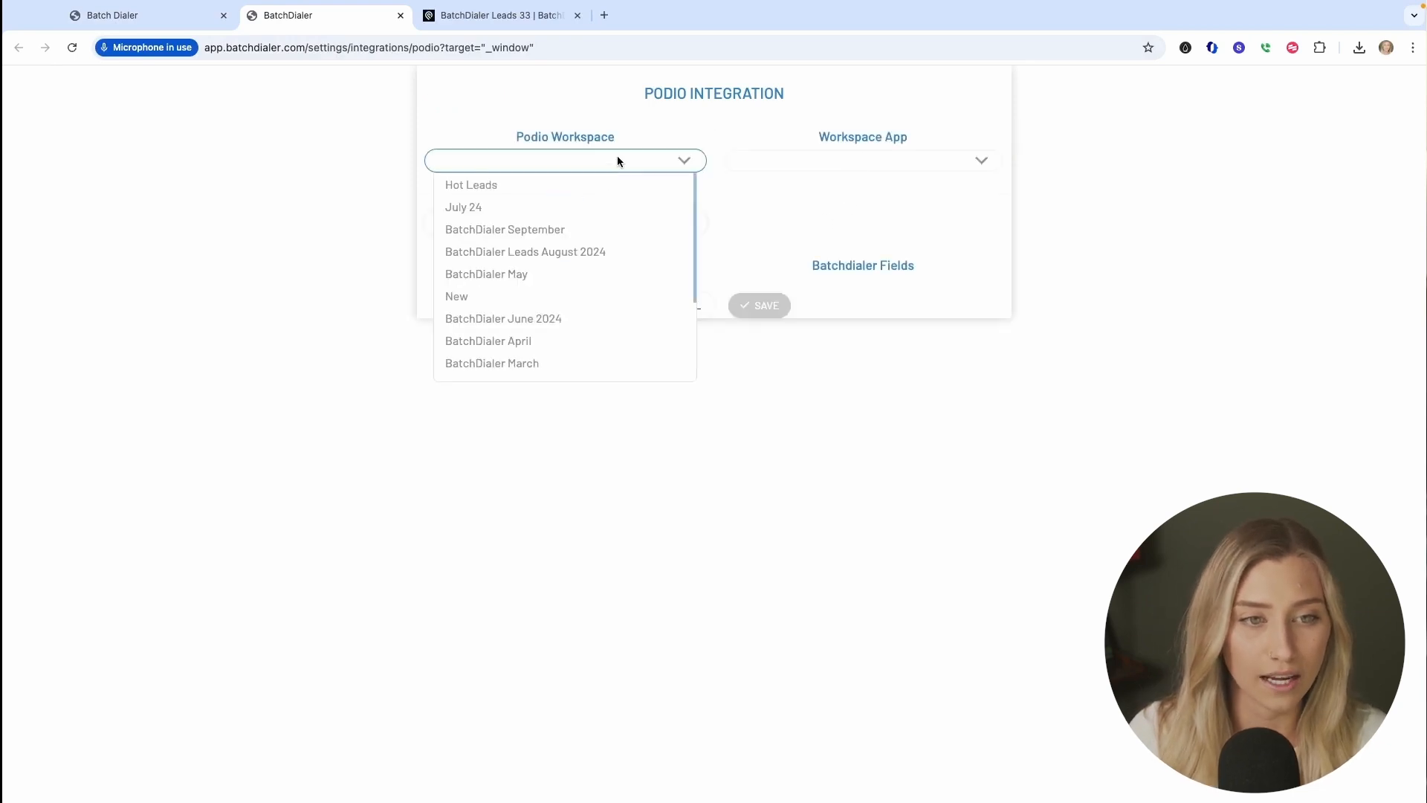
left_click(645, 230)
left_click(930, 161)
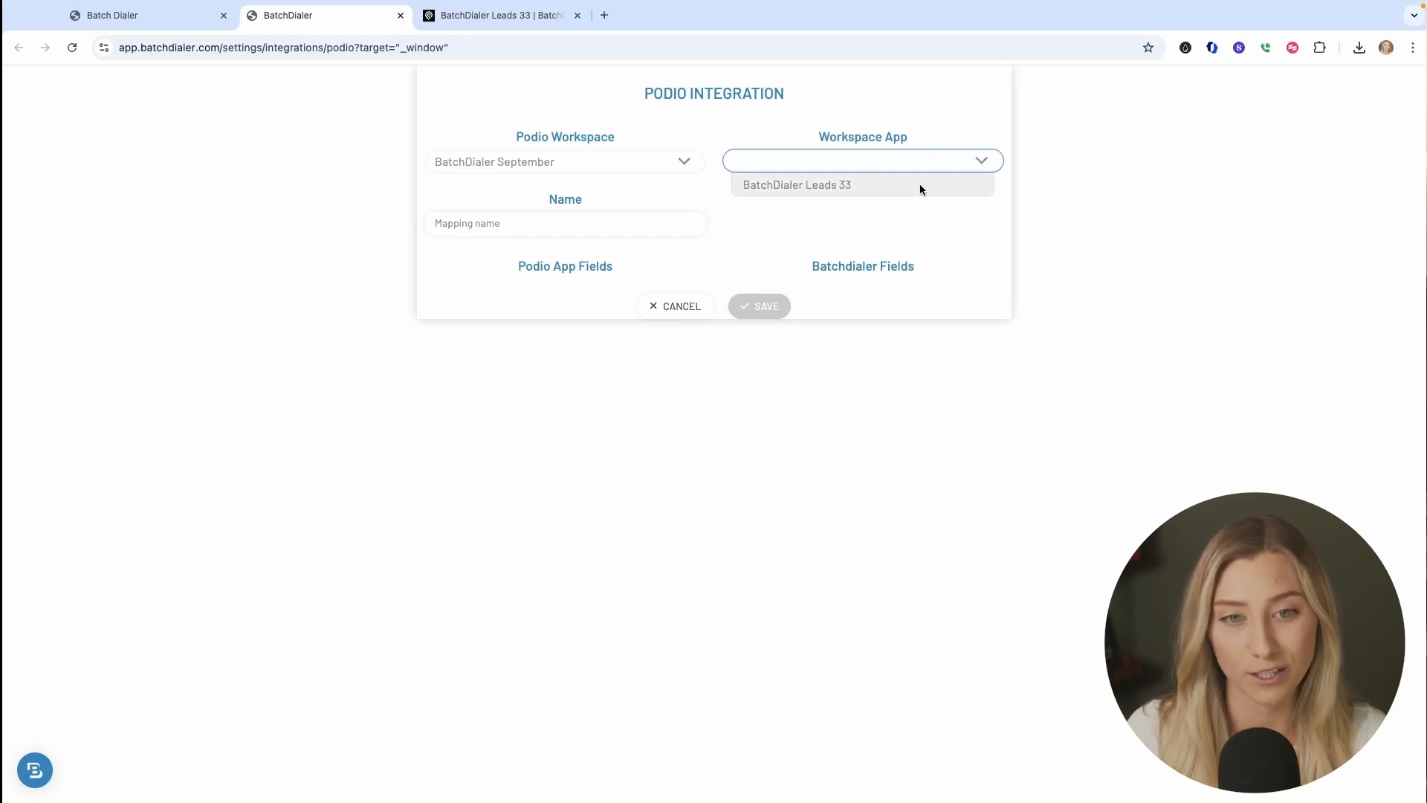
left_click(921, 185)
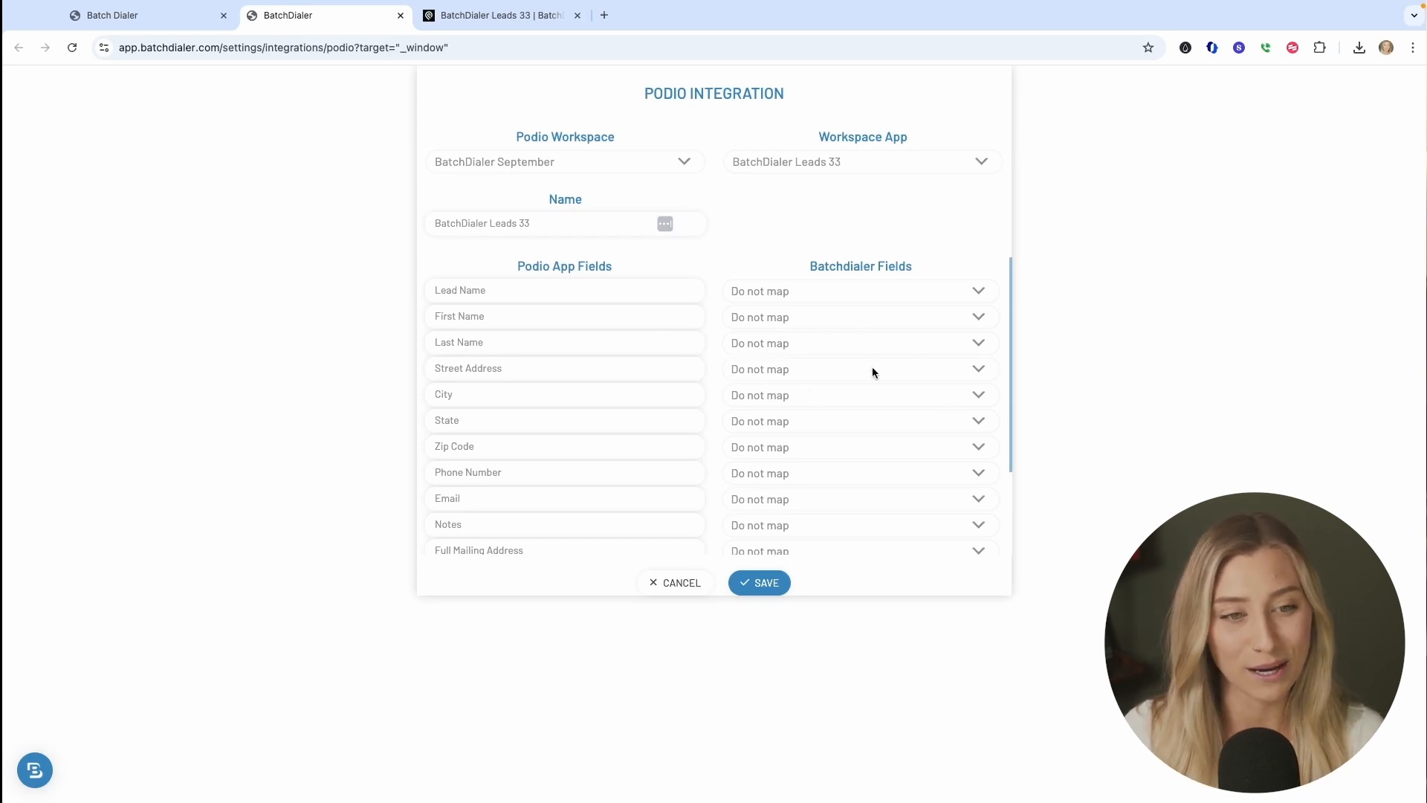
- Examine the Podio app fields in the mapping and the BatchDialer fields offered for Lead Name
scroll(817, 357, "down", 3)
scroll(861, 329, "up", 3)
left_click(875, 295)
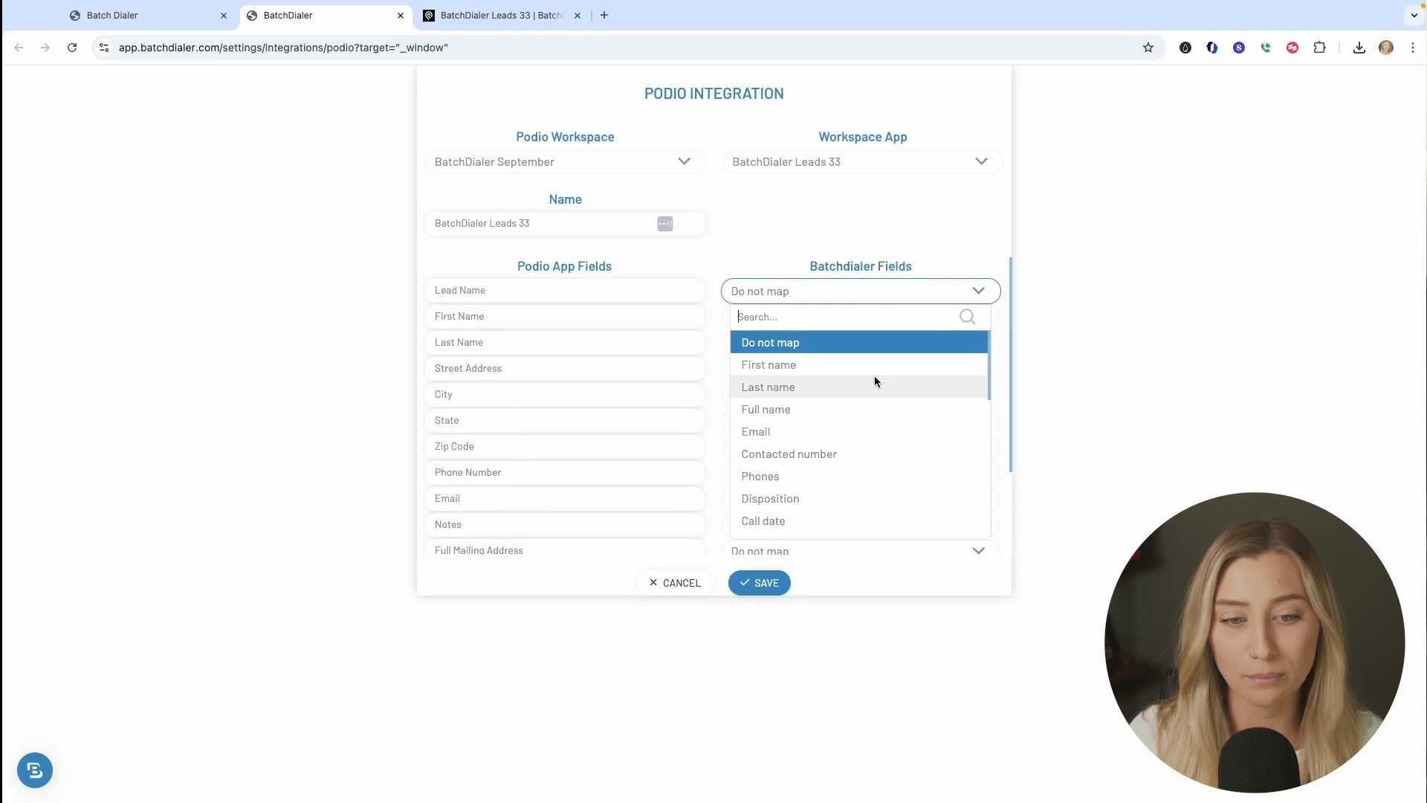
scroll(874, 376, "down", 5)
scroll(886, 439, "down", 2)
scroll(886, 439, "down", 1)
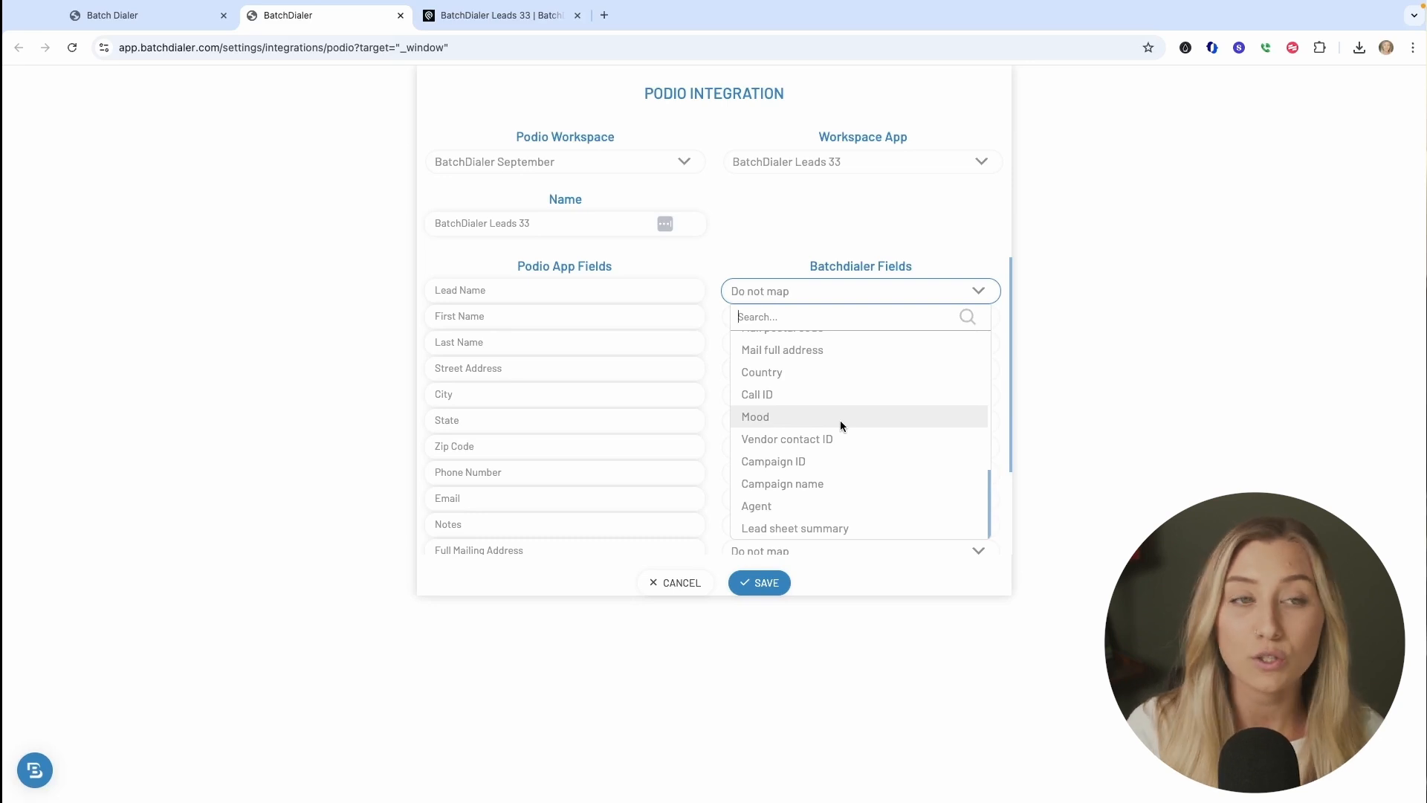
- Check the template modification option of the BatchDialer Leads 33 app in Podio and return to the BatchDialer mapping form
left_click(512, 25)
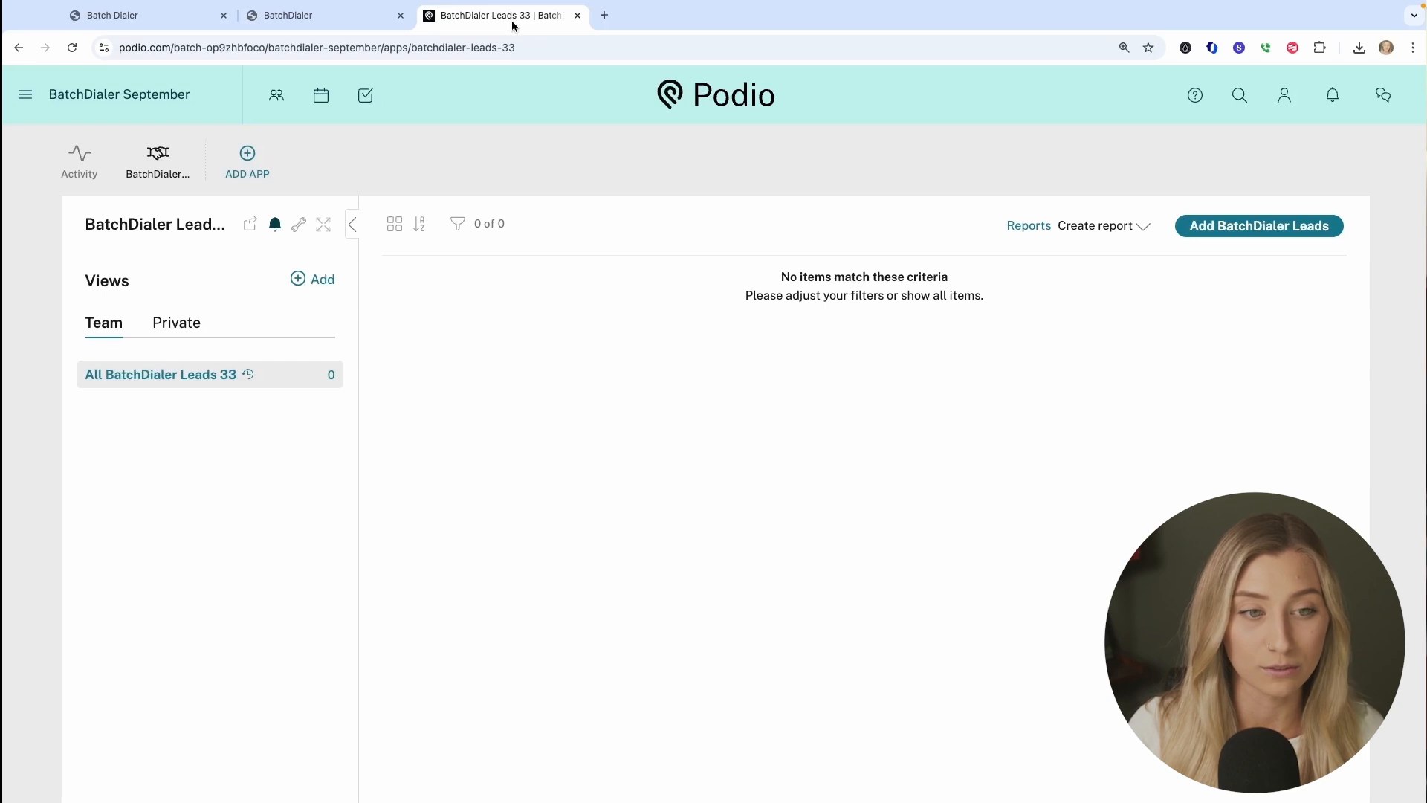
left_click(297, 229)
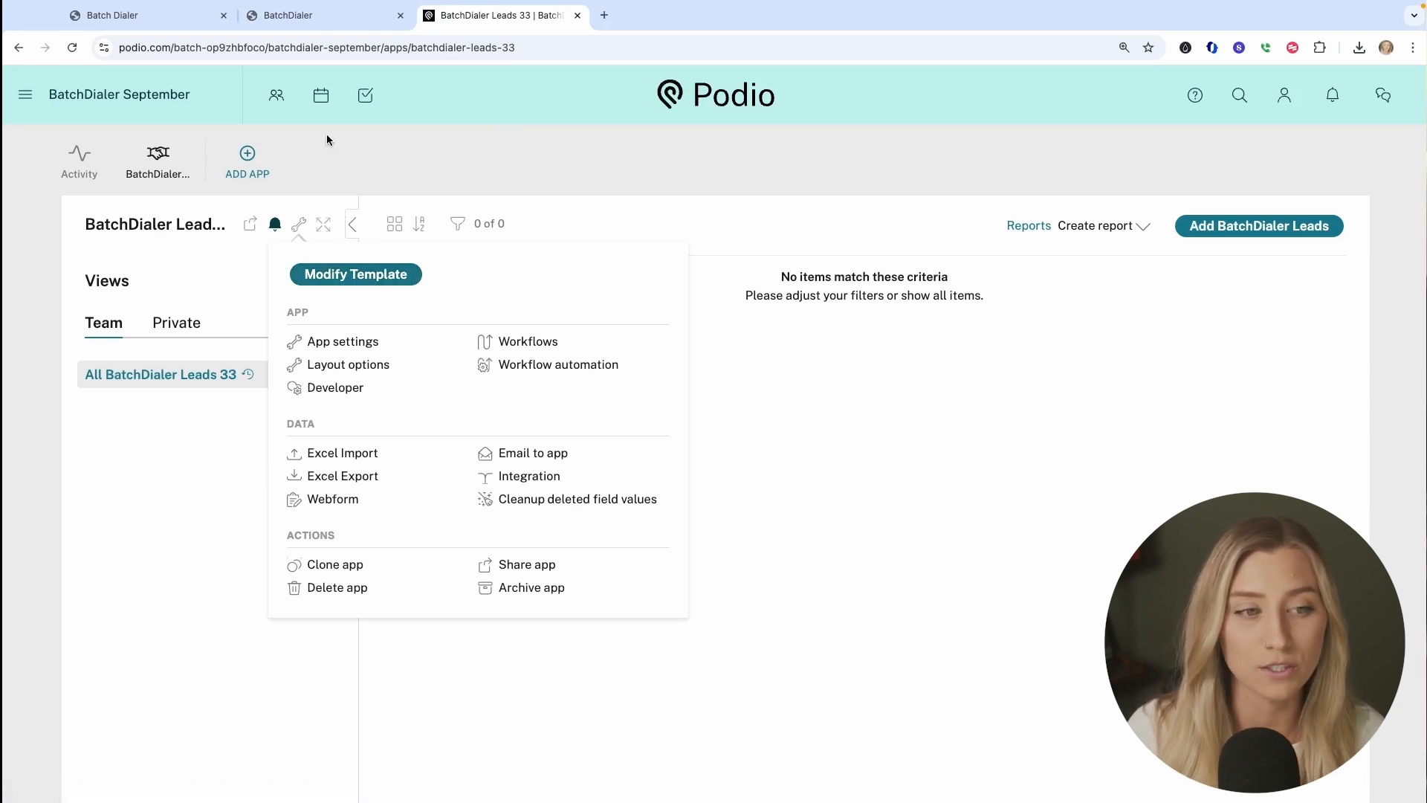
left_click(327, 16)
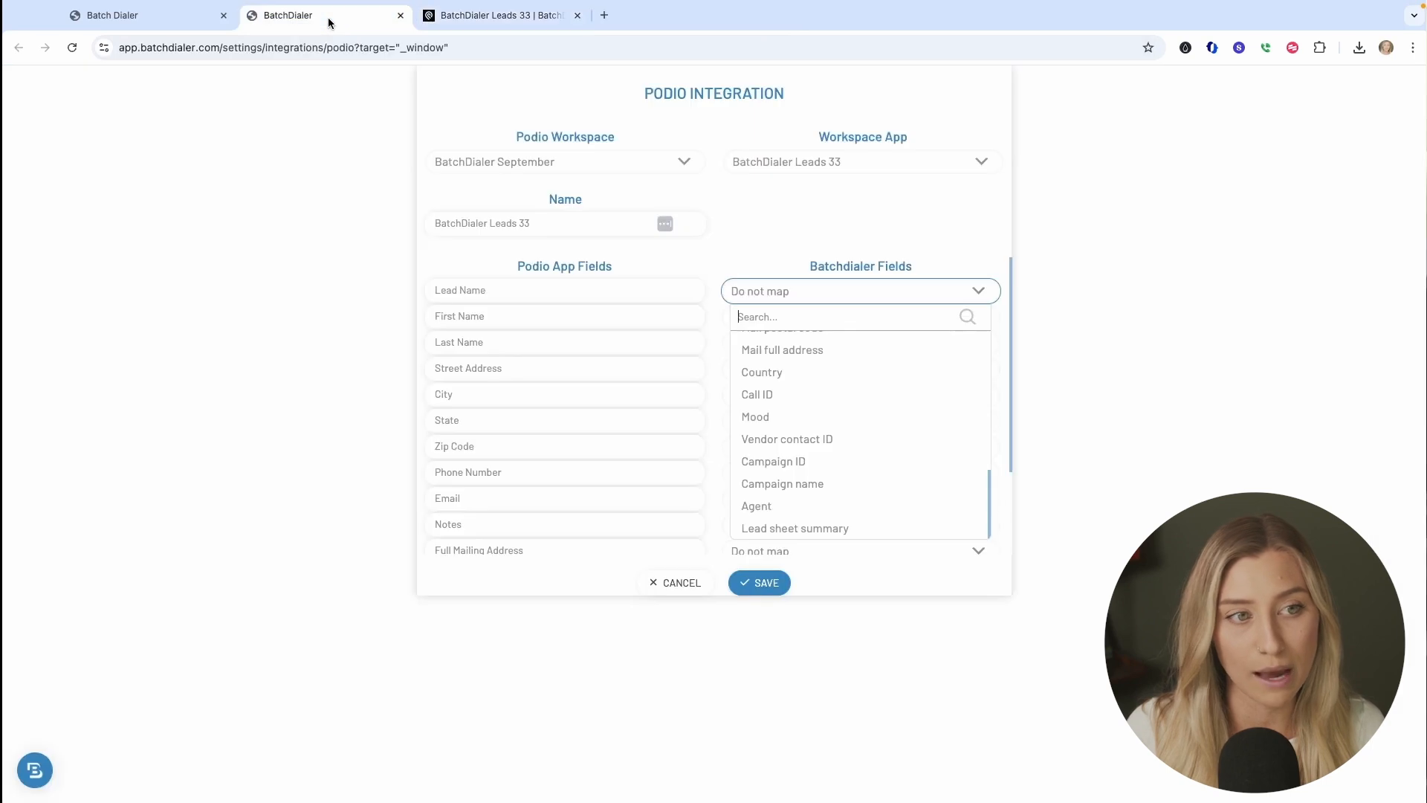
left_click(782, 253)
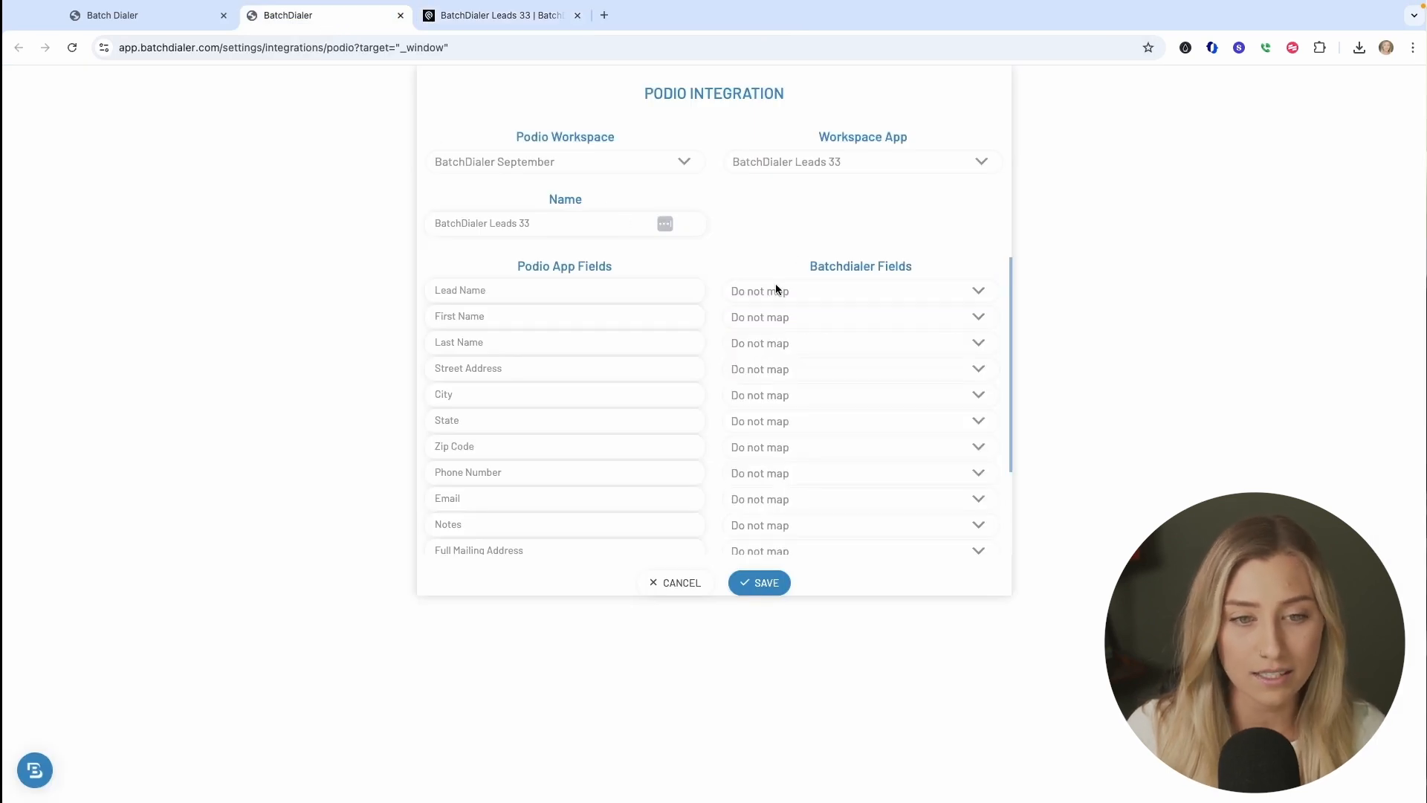
- Map Lead Name to Full name, First Name to First name, and Last Name to Last name
left_click(885, 289)
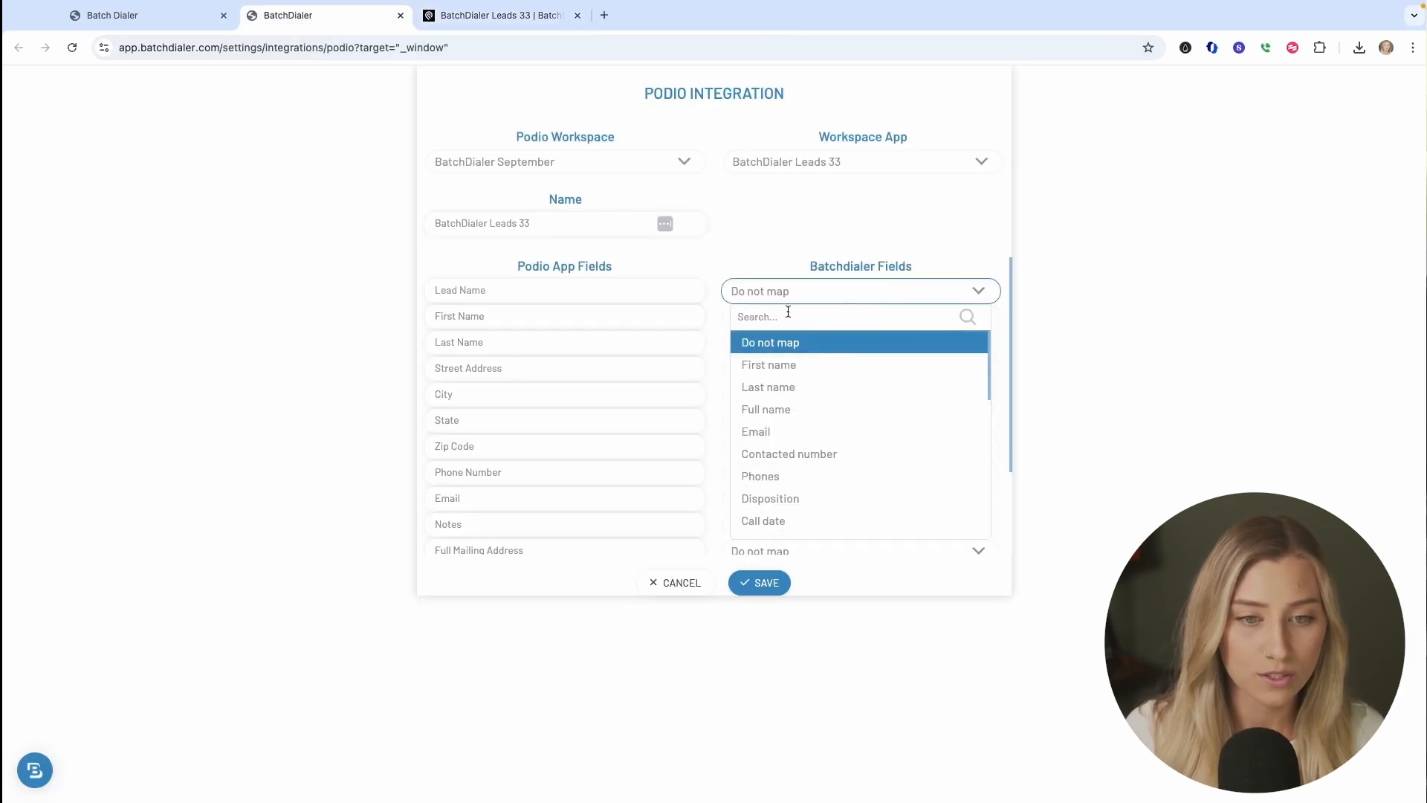
left_click(848, 409)
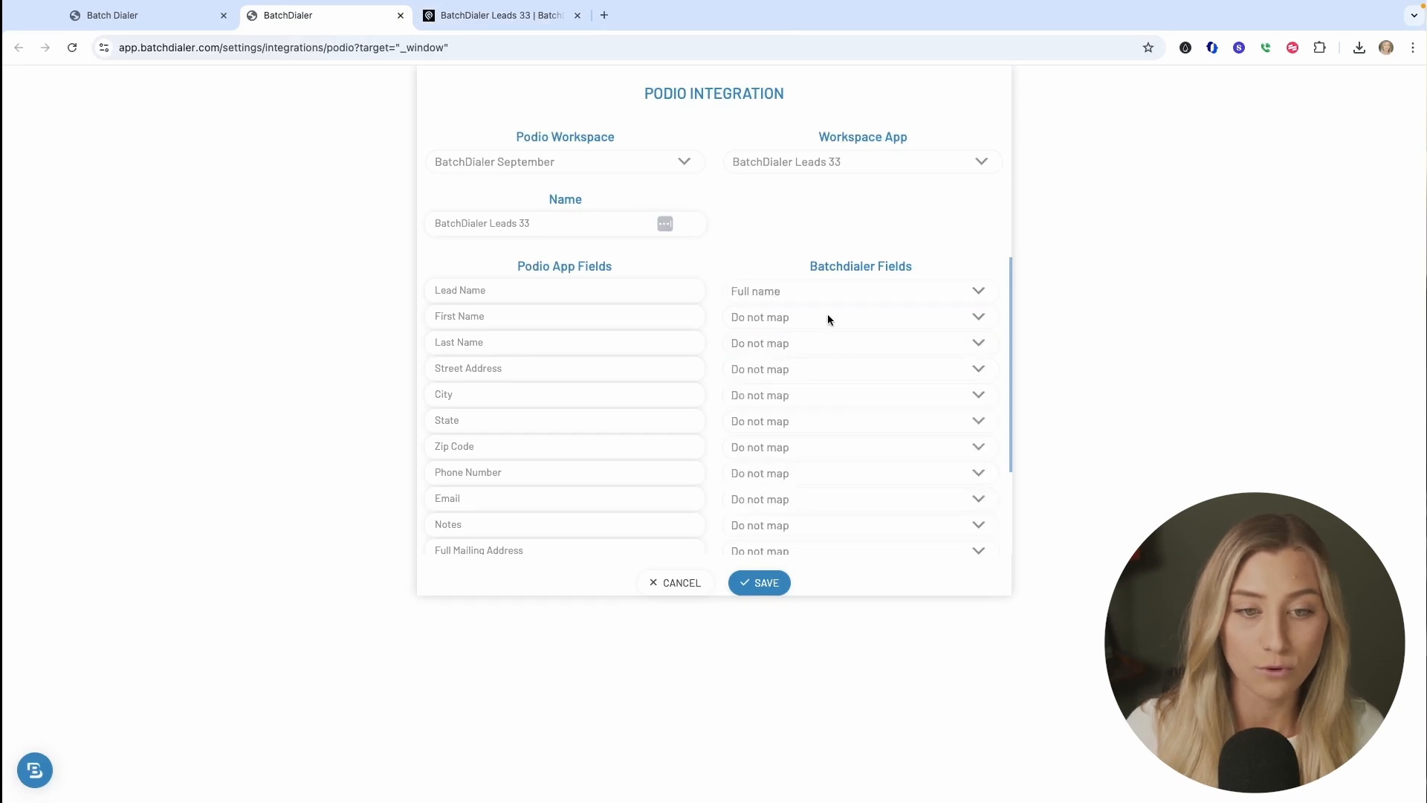
left_click(828, 317)
left_click(820, 390)
left_click(811, 344)
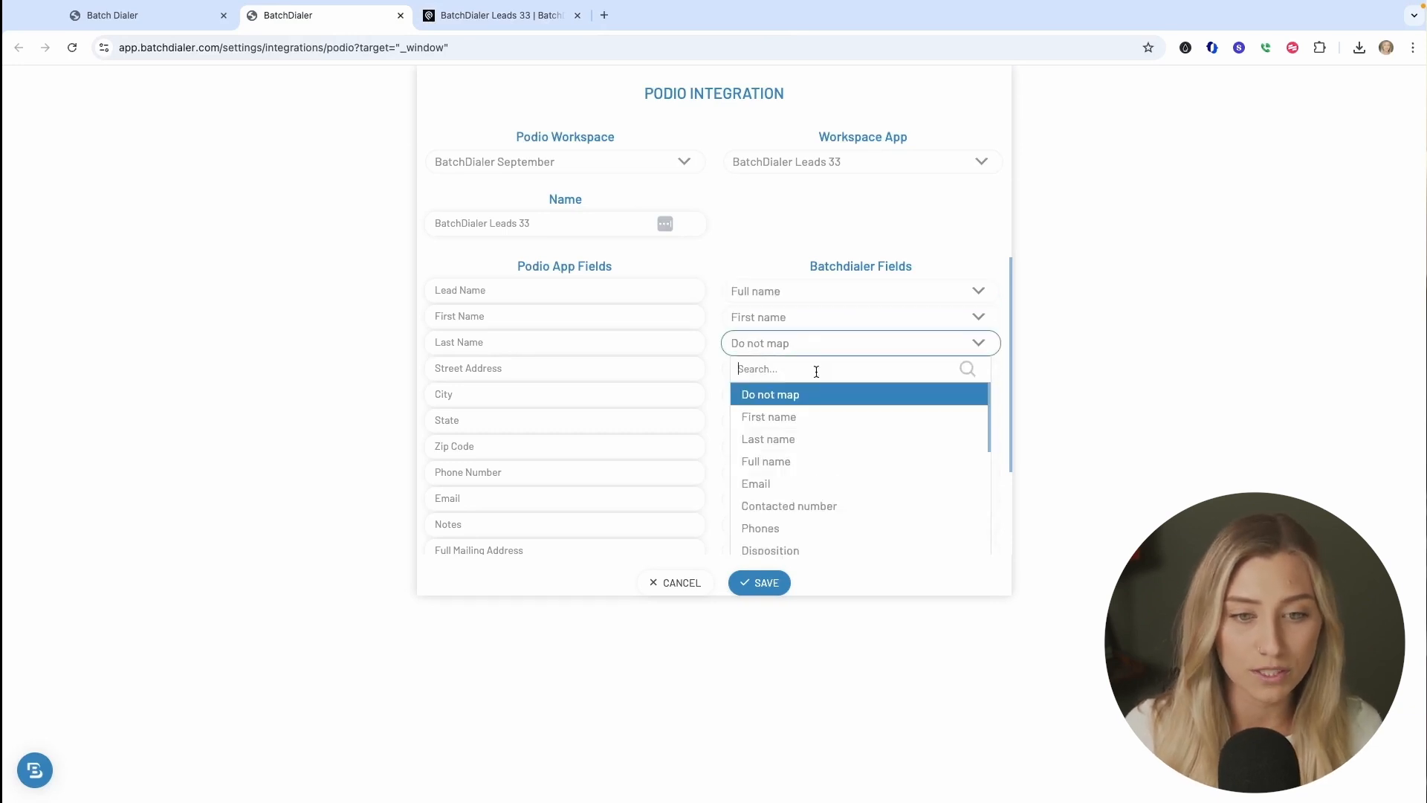
left_click(816, 438)
- Map the four address fields to Property address, Property city, Property state and Property postal code, and Phone Number to Contacted number
scroll(787, 386, "down", 3)
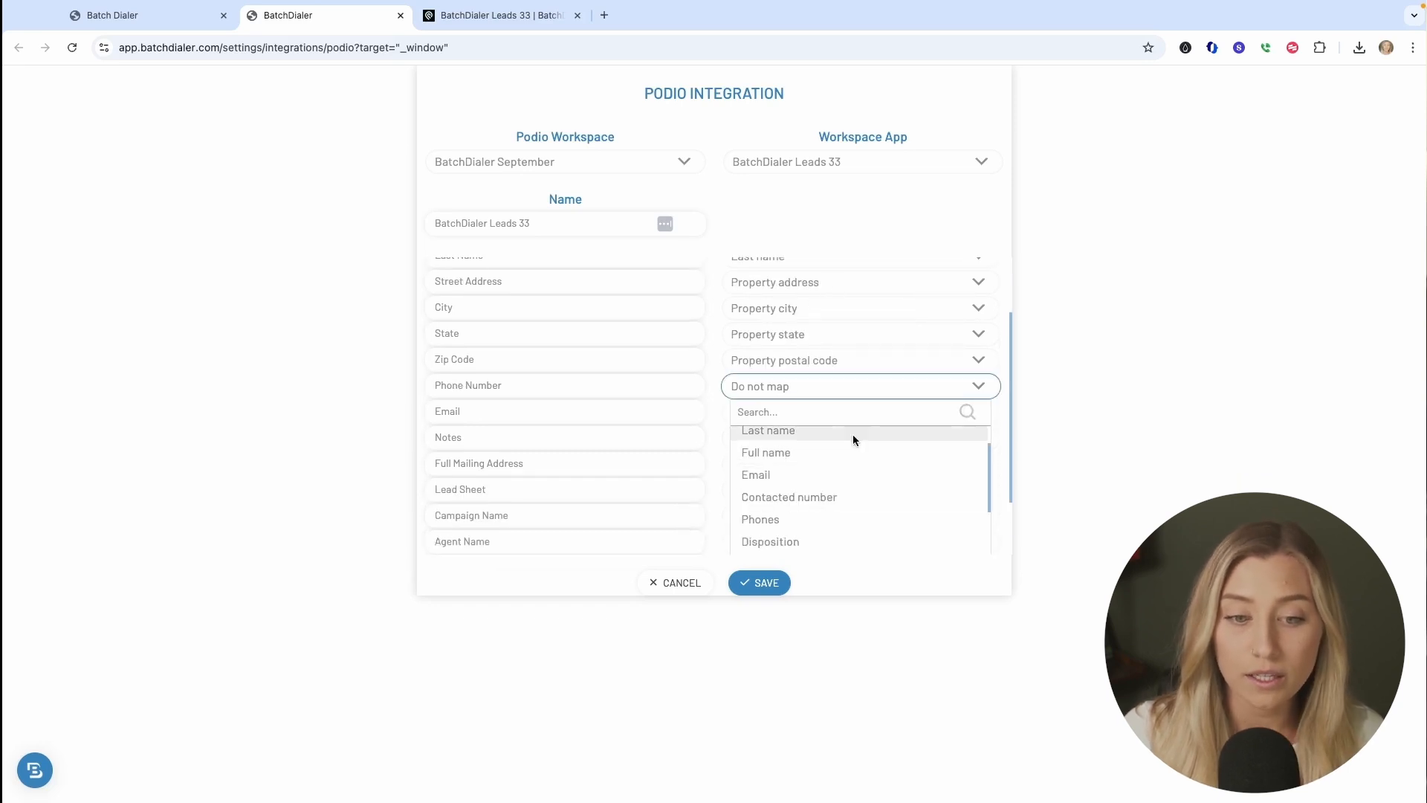
left_click(866, 496)
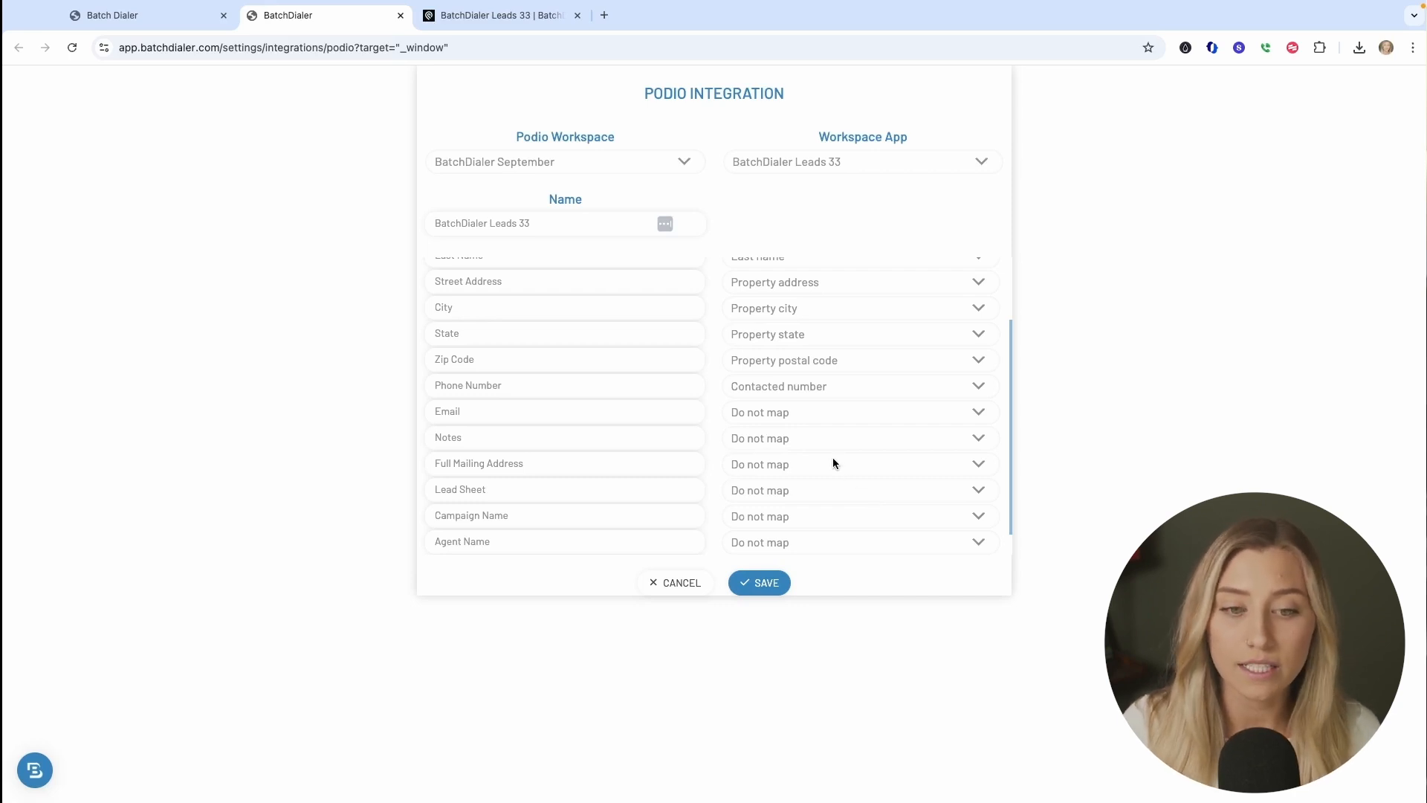
left_click(846, 387)
scroll(835, 495, "down", 1)
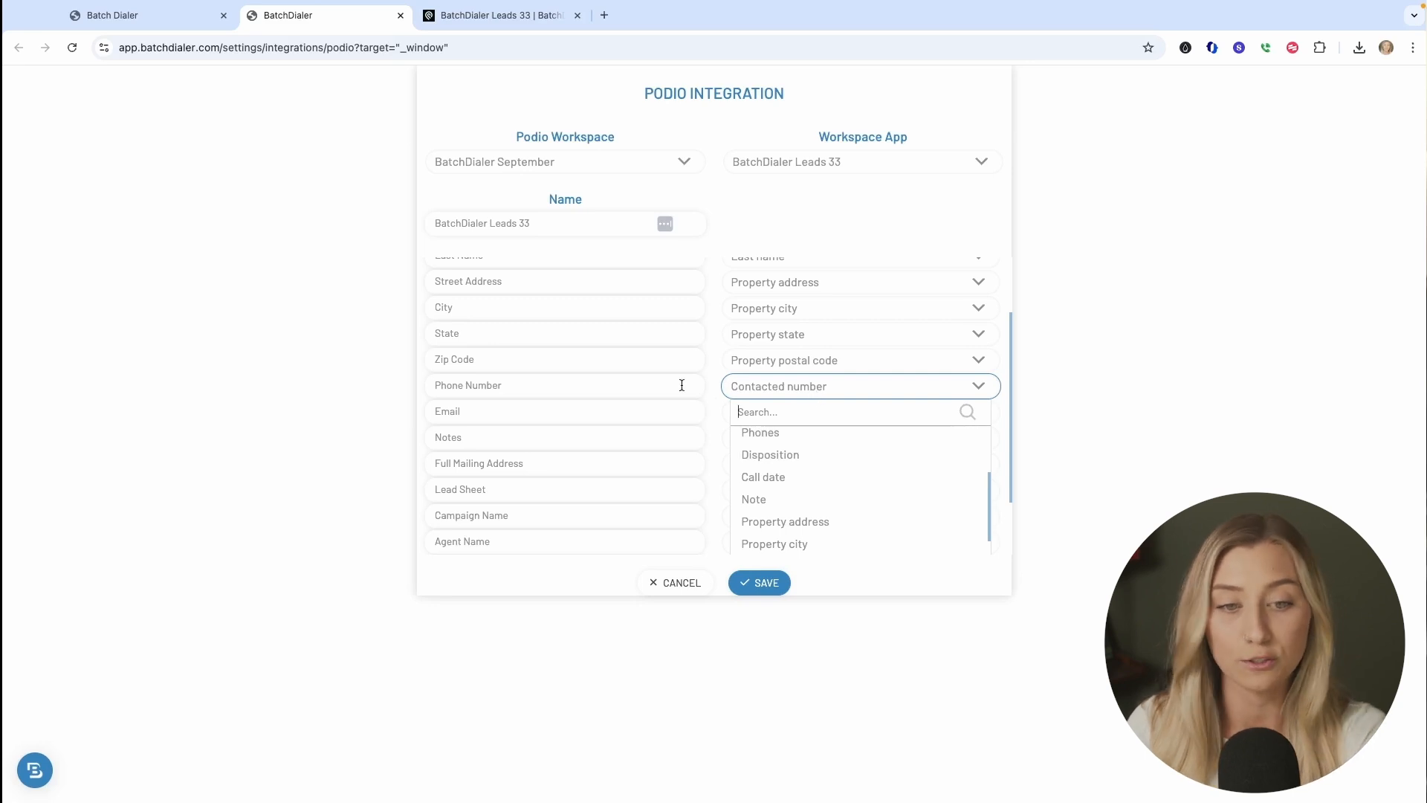
left_click(717, 415)
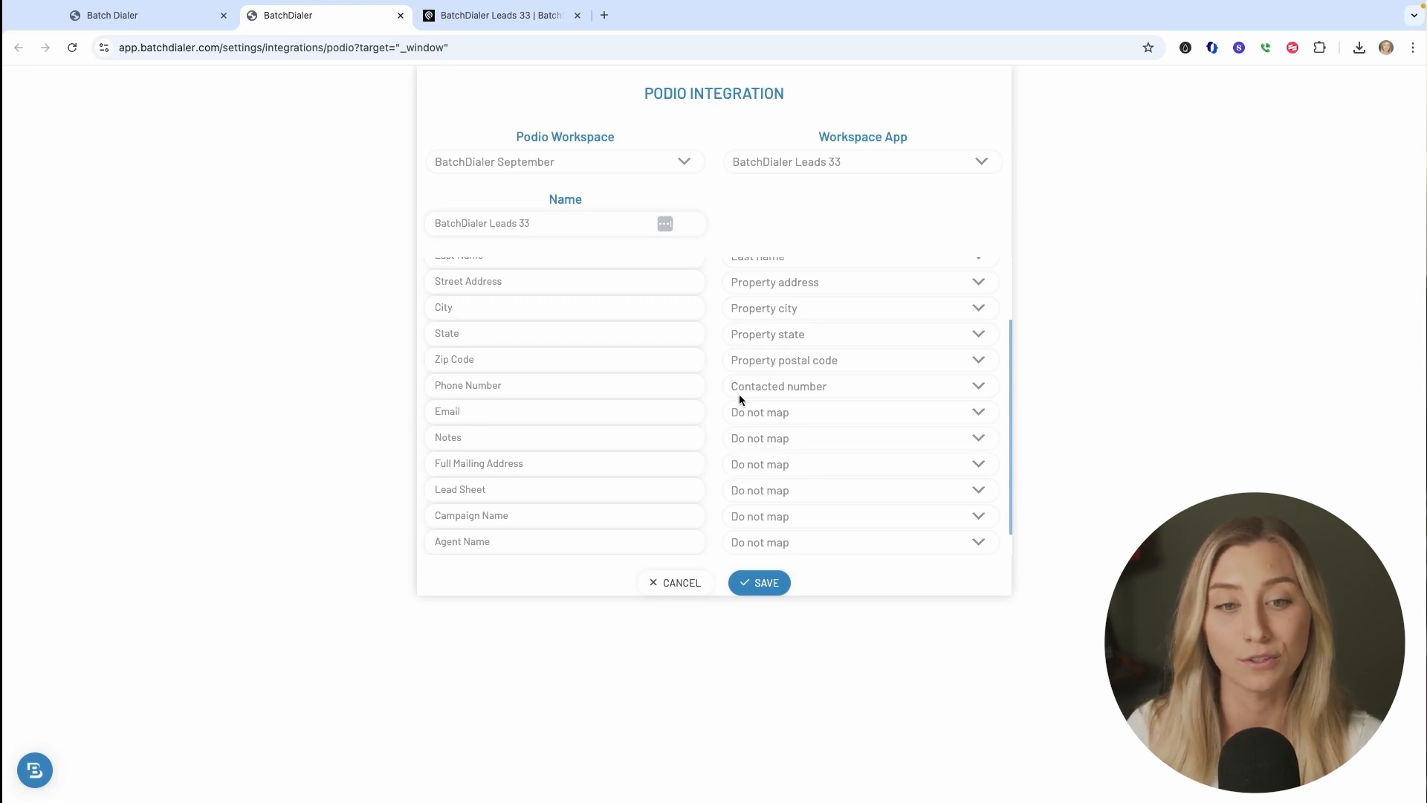
- Map the remaining fields in order to Email, Note, Mail full address, Lead sheet summary, Campaign name, Agent and Disposition, and save the mapping
left_click(785, 412)
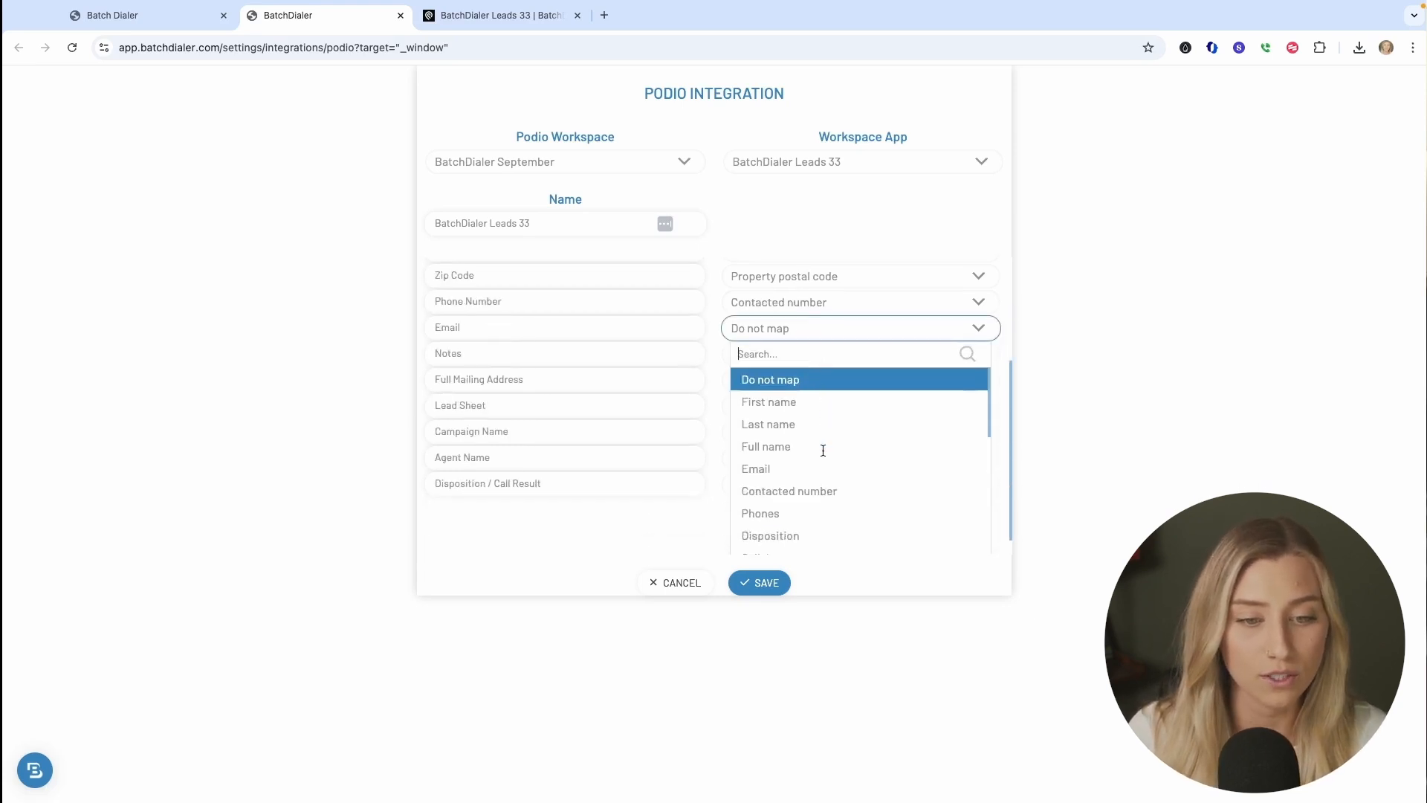
left_click(818, 449)
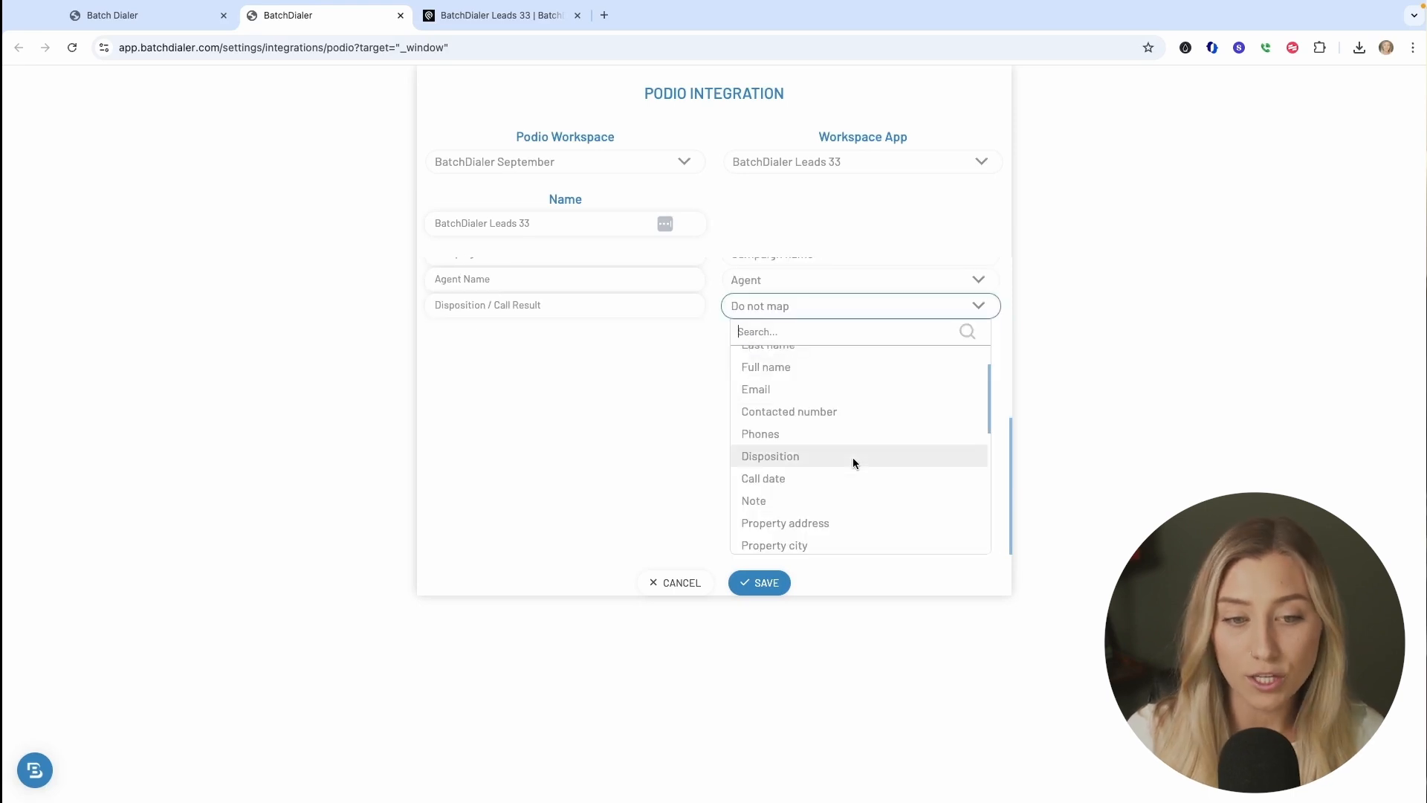
left_click(854, 458)
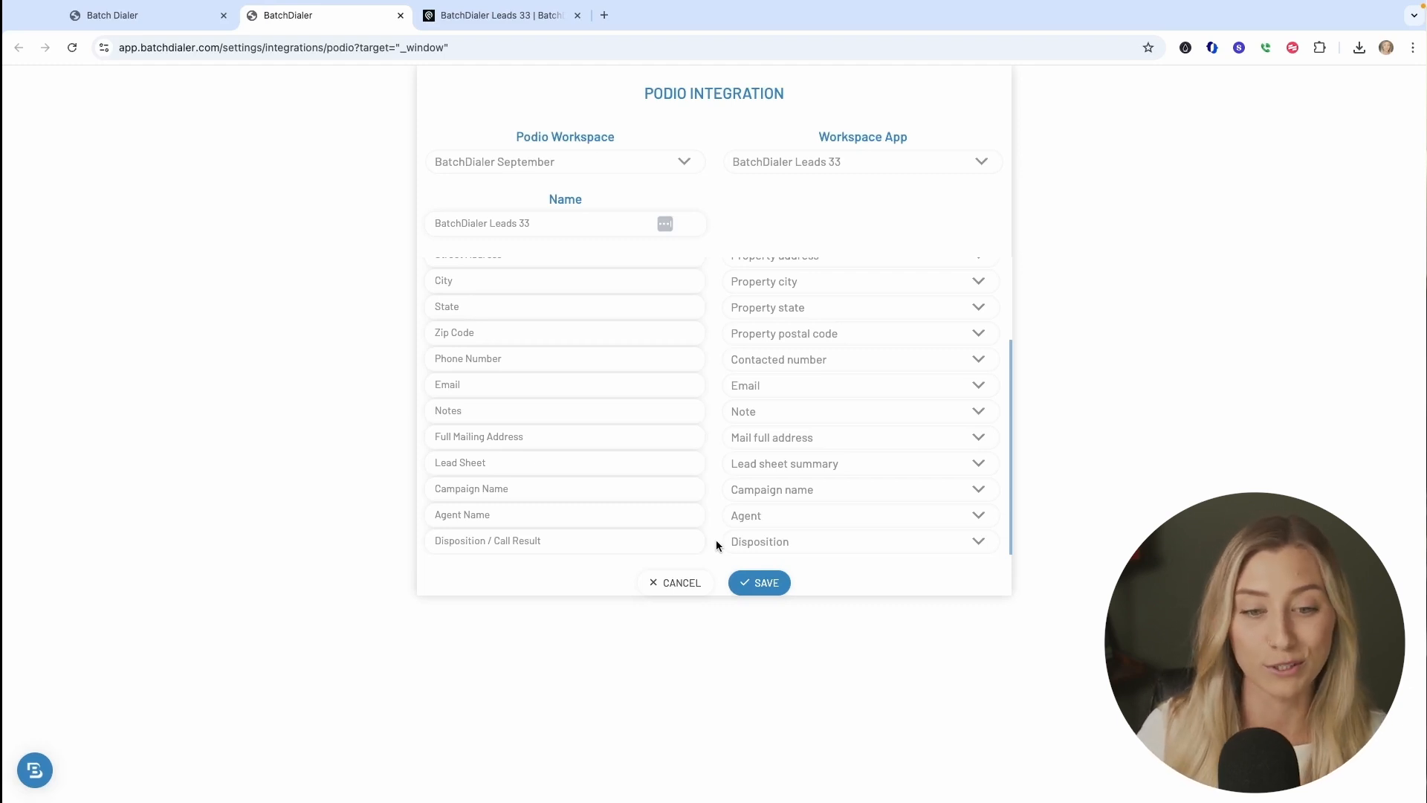
left_click(758, 582)
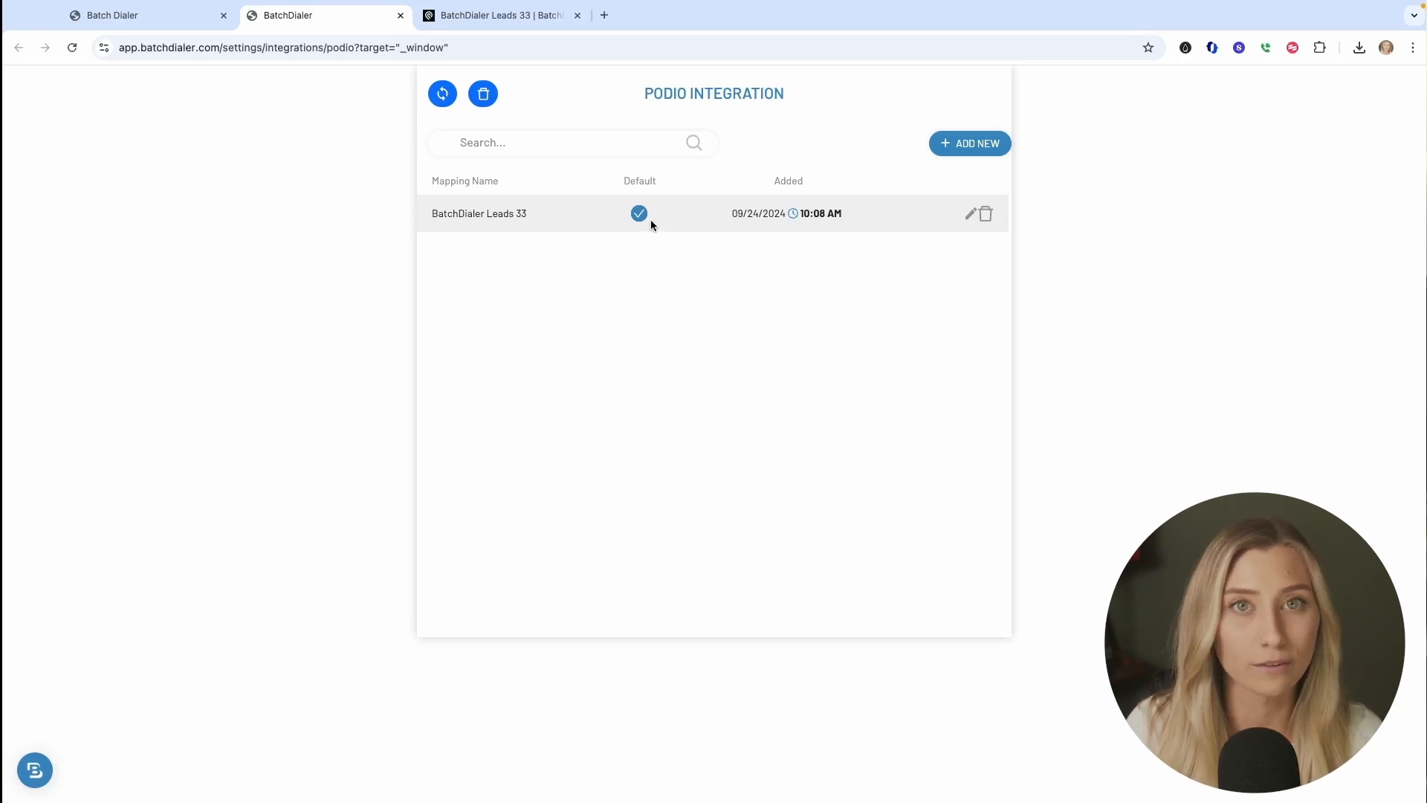
- Return to the BatchDialer settings page and go to the list of campaigns
left_click(137, 14)
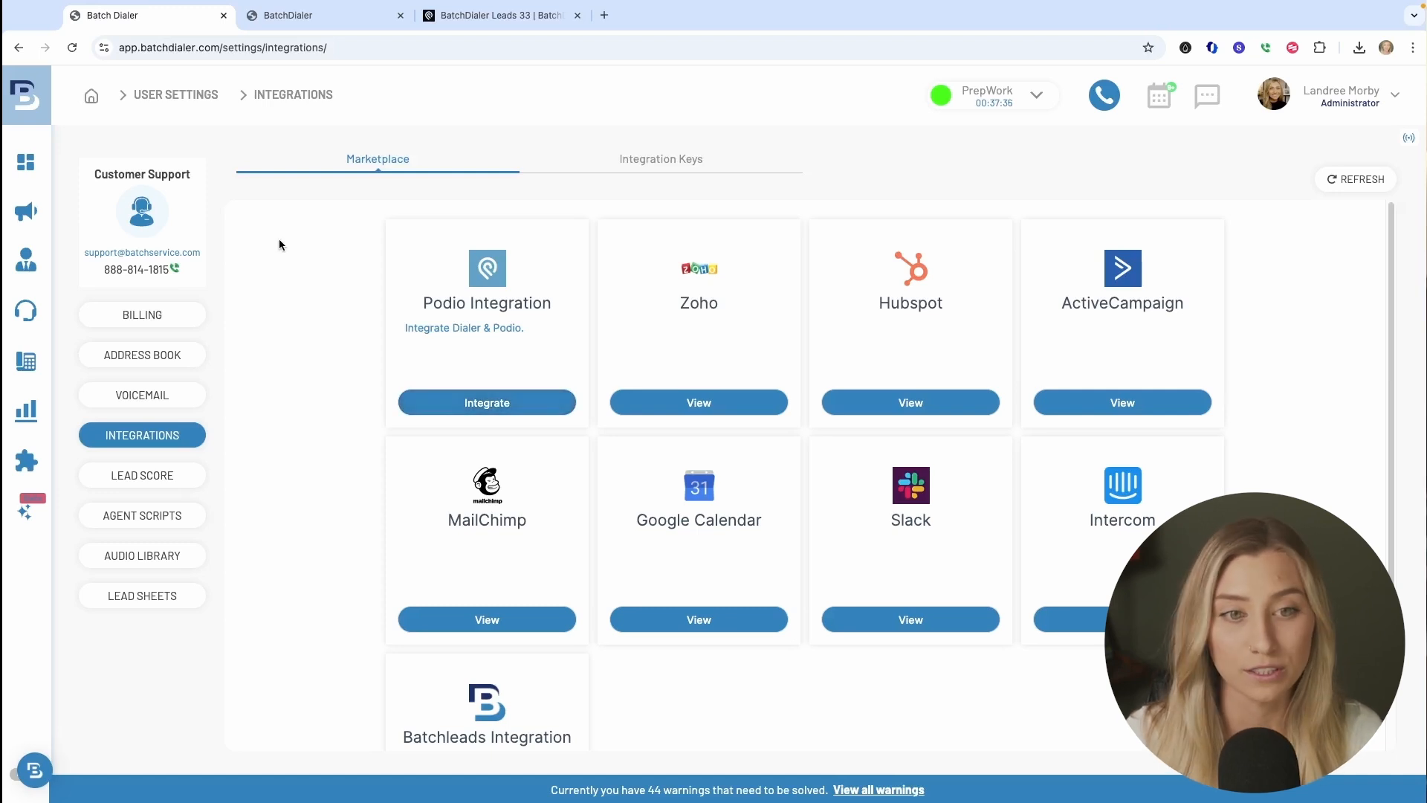
mouse_move(26, 223)
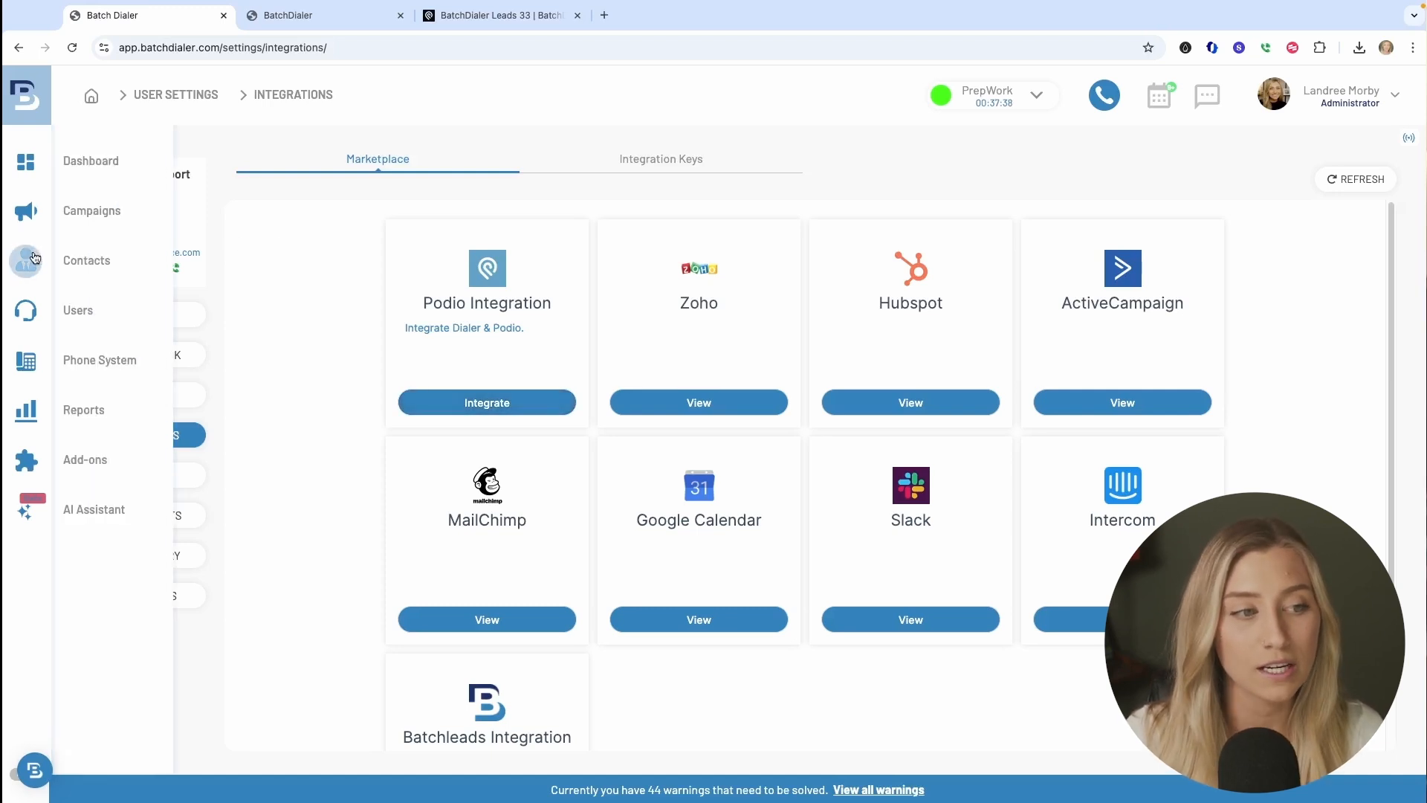
left_click(27, 223)
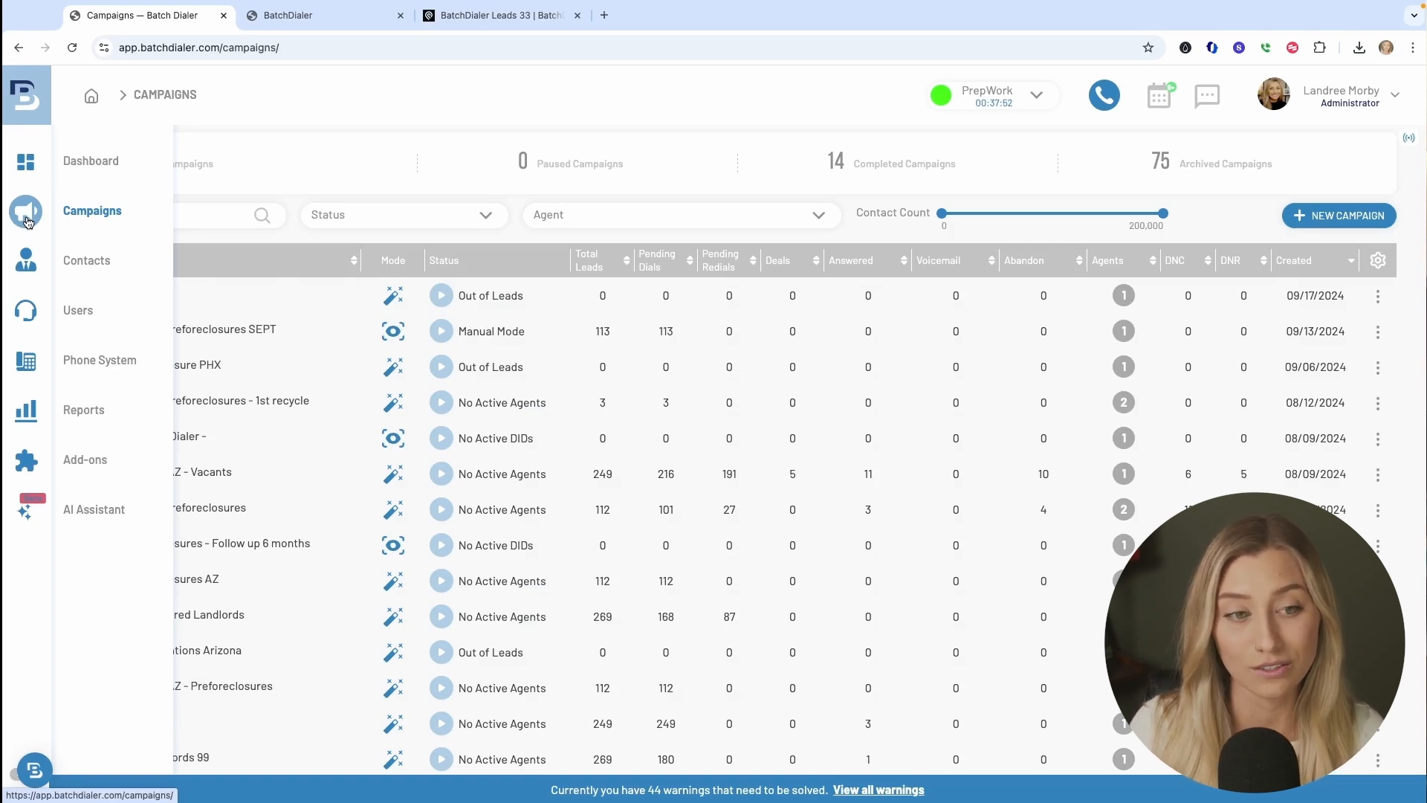
left_click(37, 772)
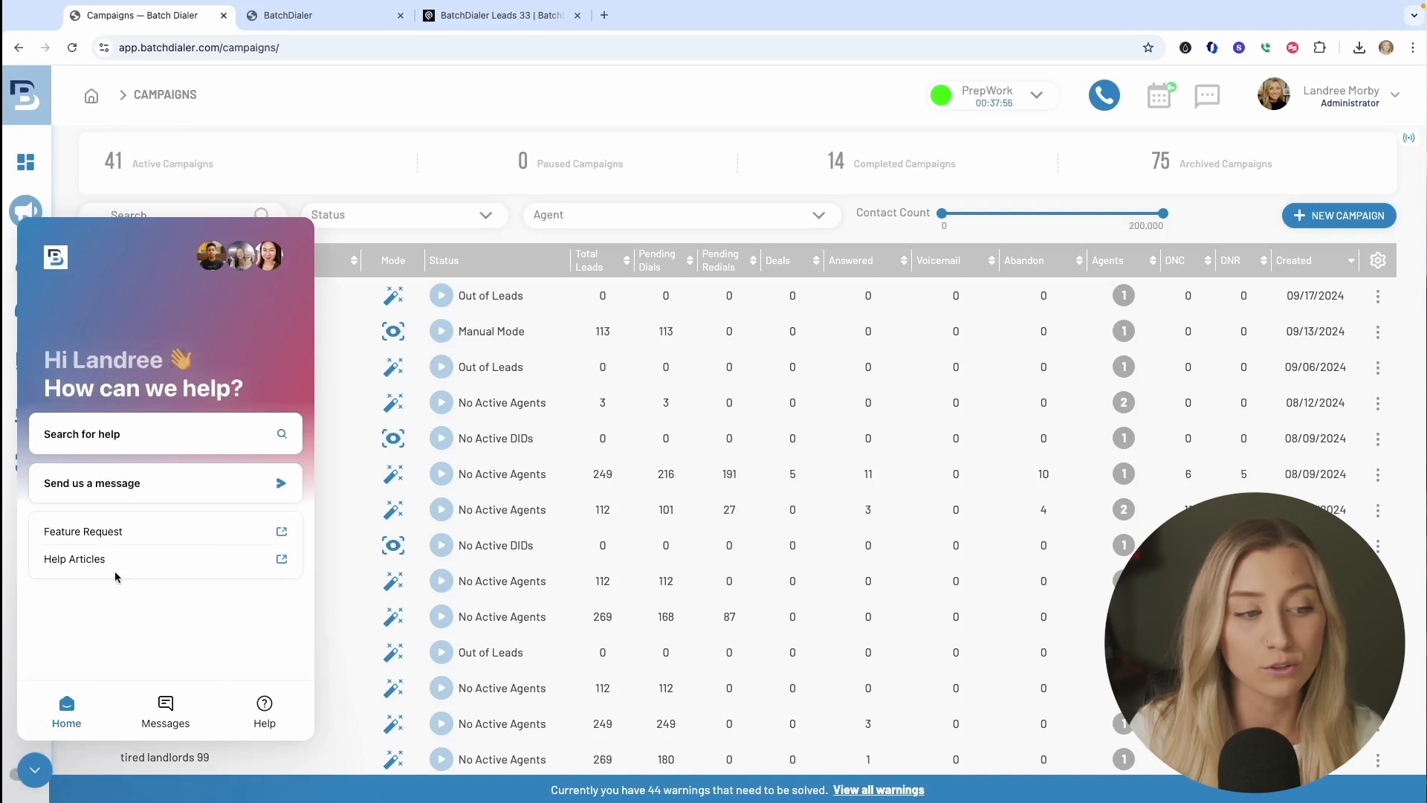
left_click(34, 770)
mouse_move(25, 311)
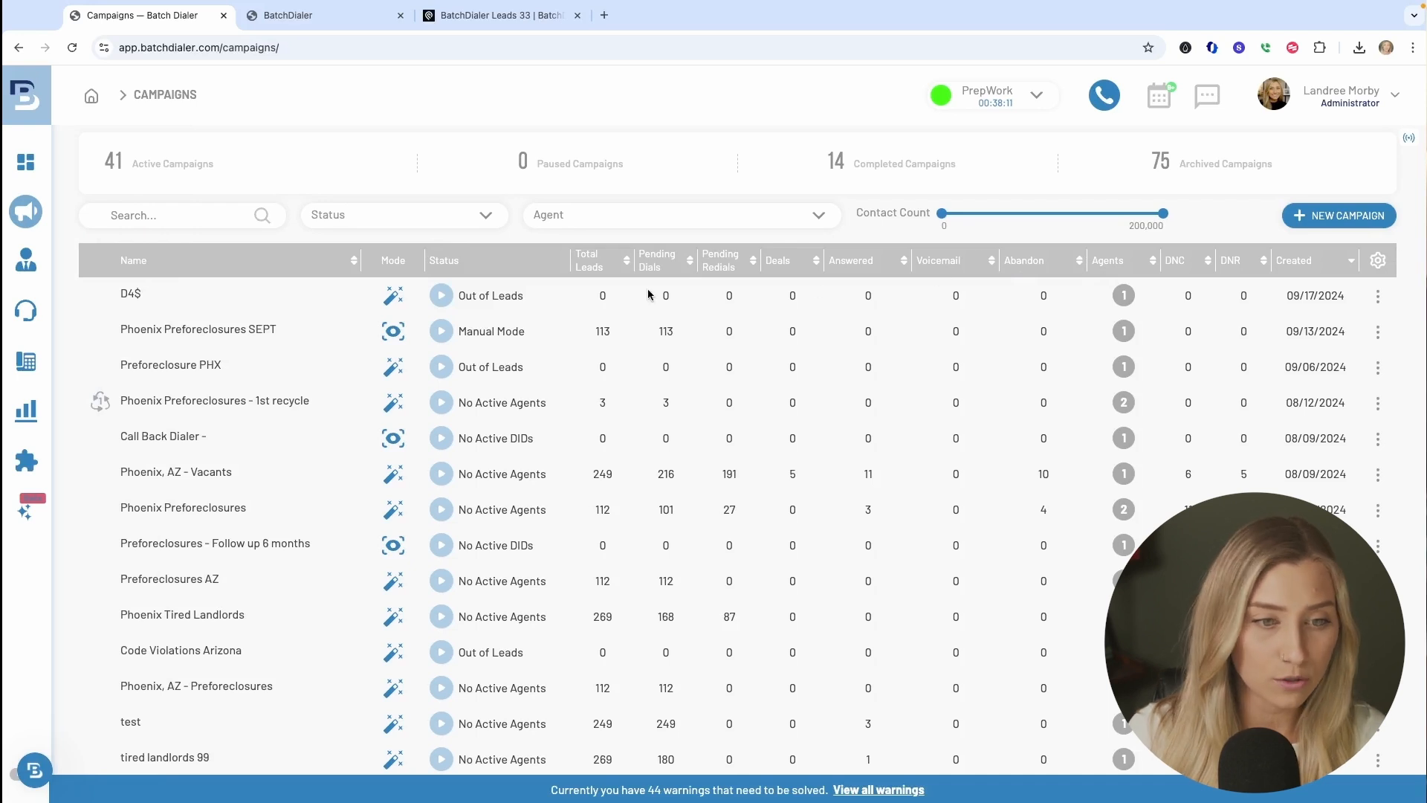
- Edit the Phoenix Preforeclosures SEPT campaign and set its Podio integration to BatchDialer Leads 33 in the advanced configuration
left_click_drag(347, 344, 110, 339)
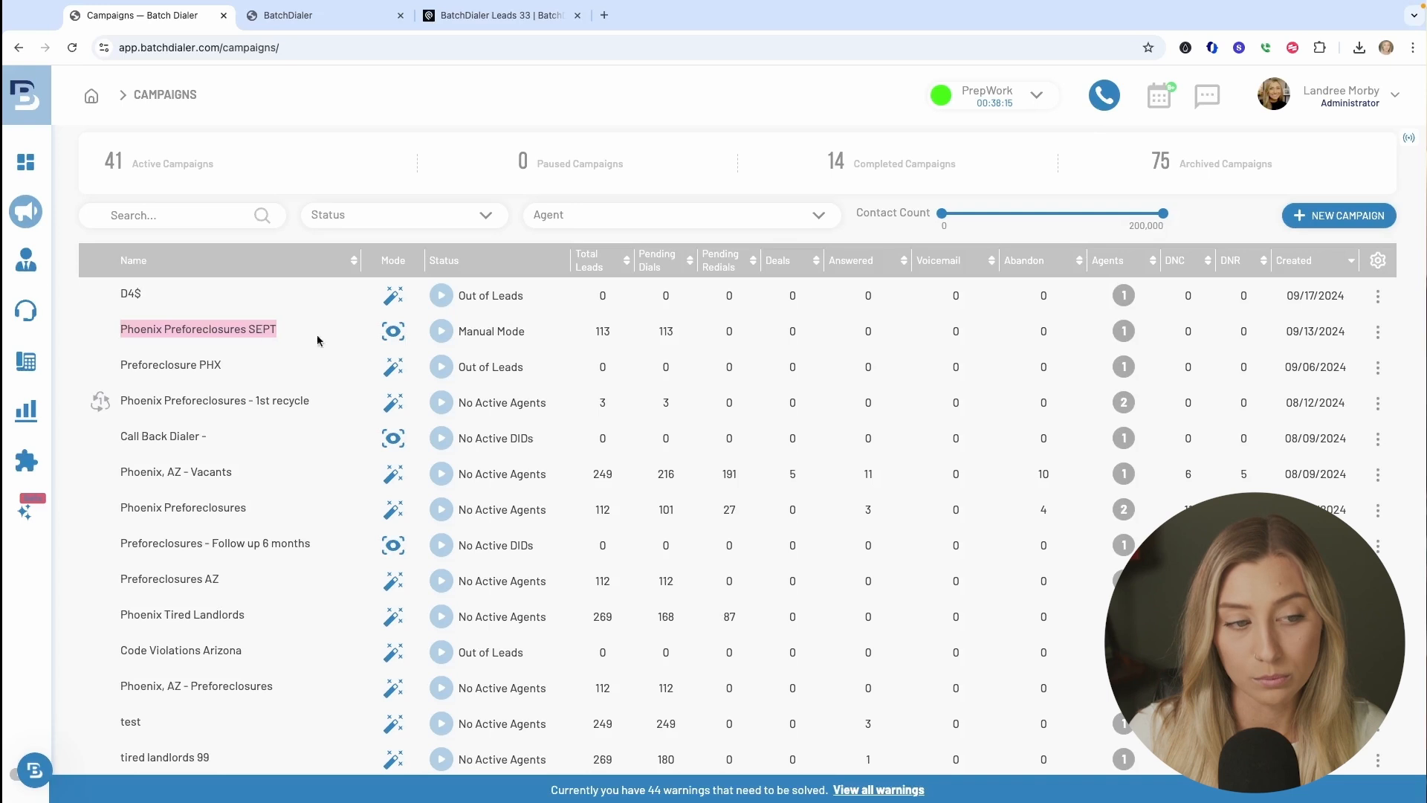
left_click(1379, 333)
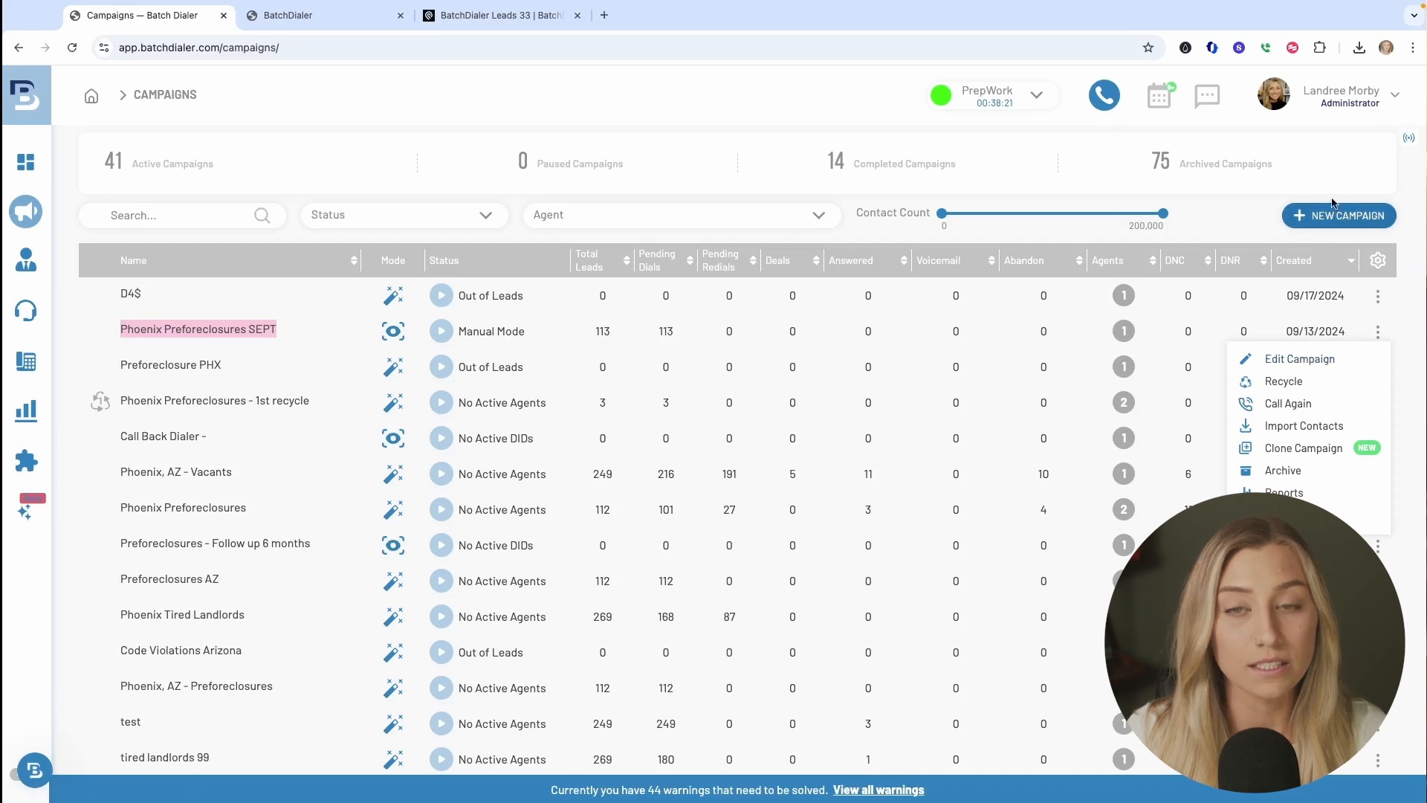
left_click(1301, 360)
scroll(1012, 370, "down", 12)
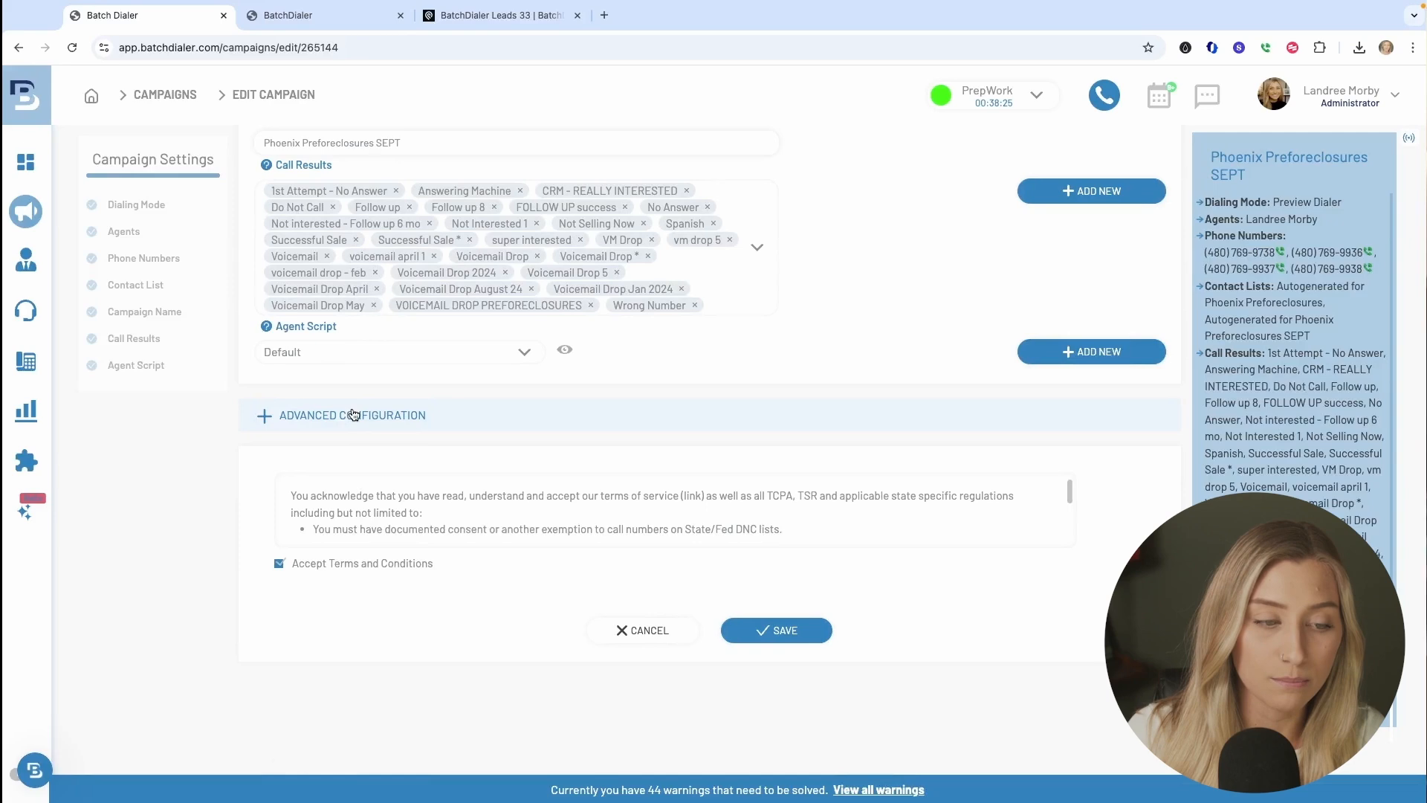
left_click(352, 415)
scroll(360, 444, "down", 10)
scroll(349, 409, "up", 3)
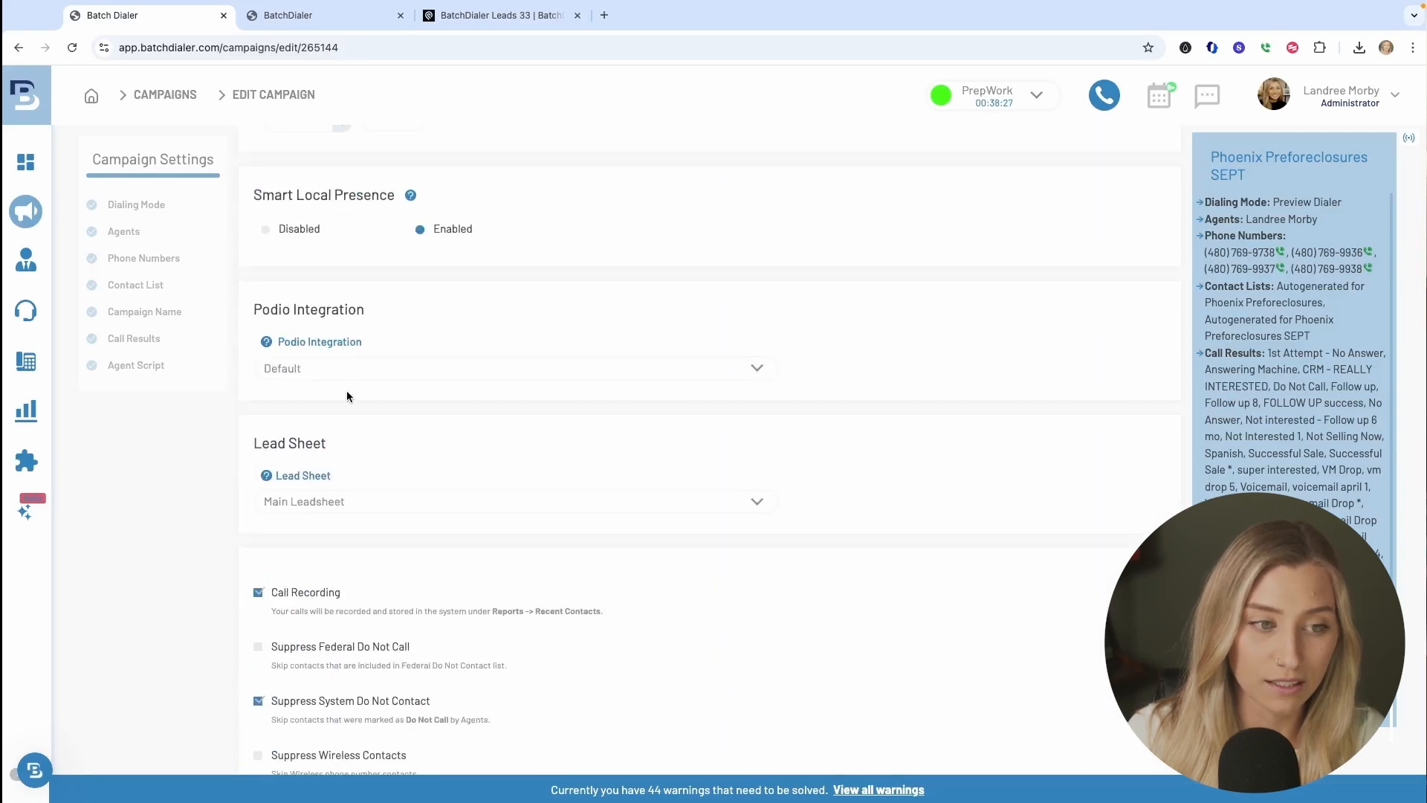
left_click(445, 370)
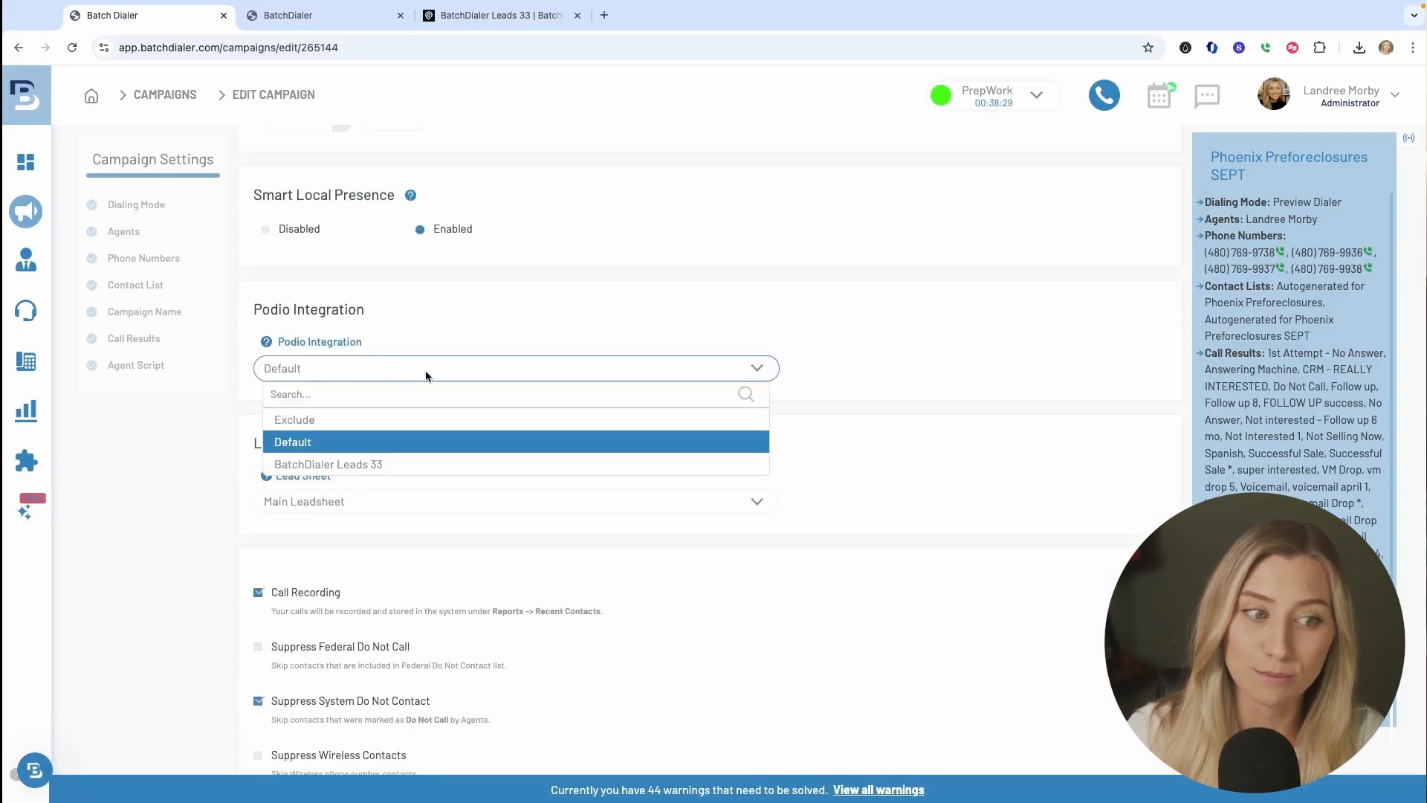
left_click(387, 464)
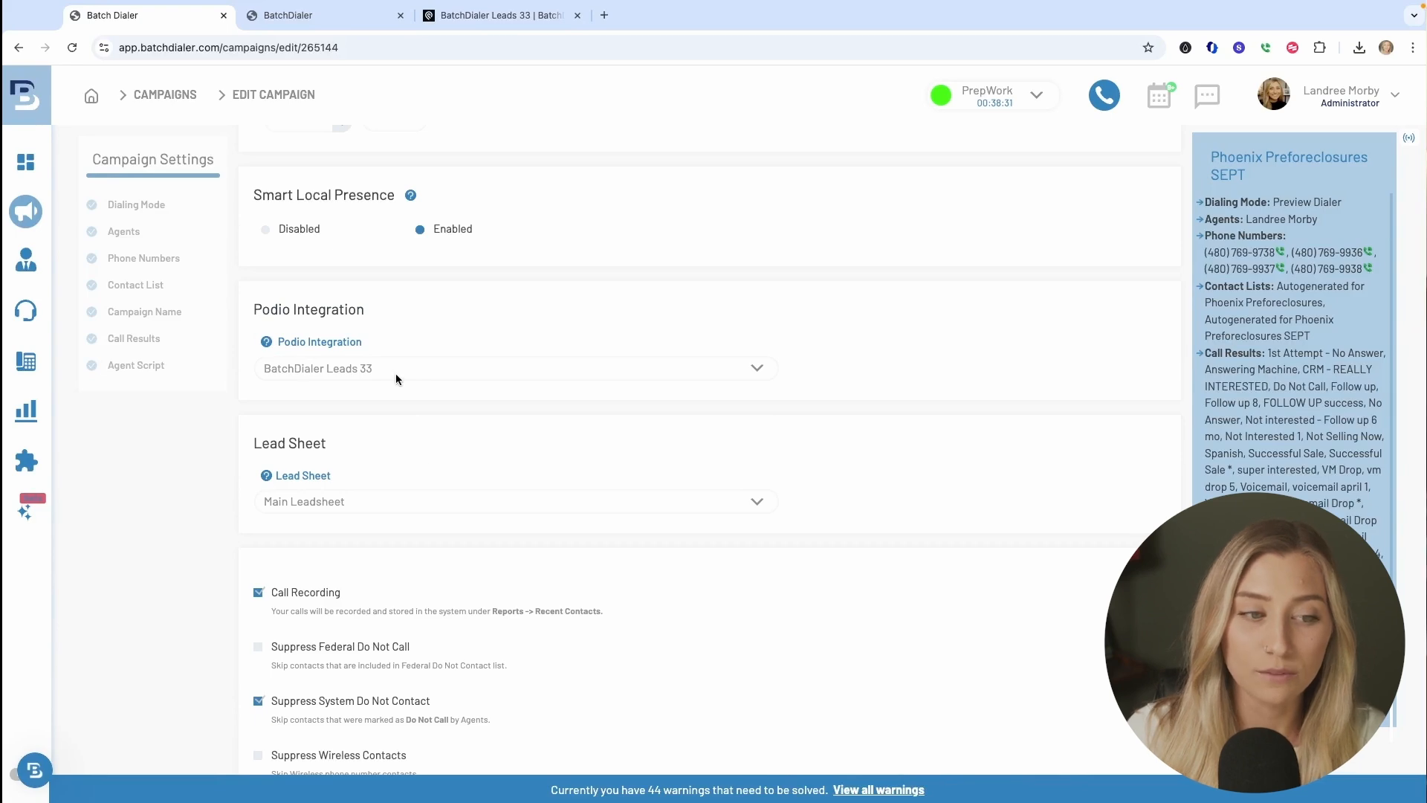
- Review the campaign's settings and save the edited campaign
scroll(395, 373, "up", 20)
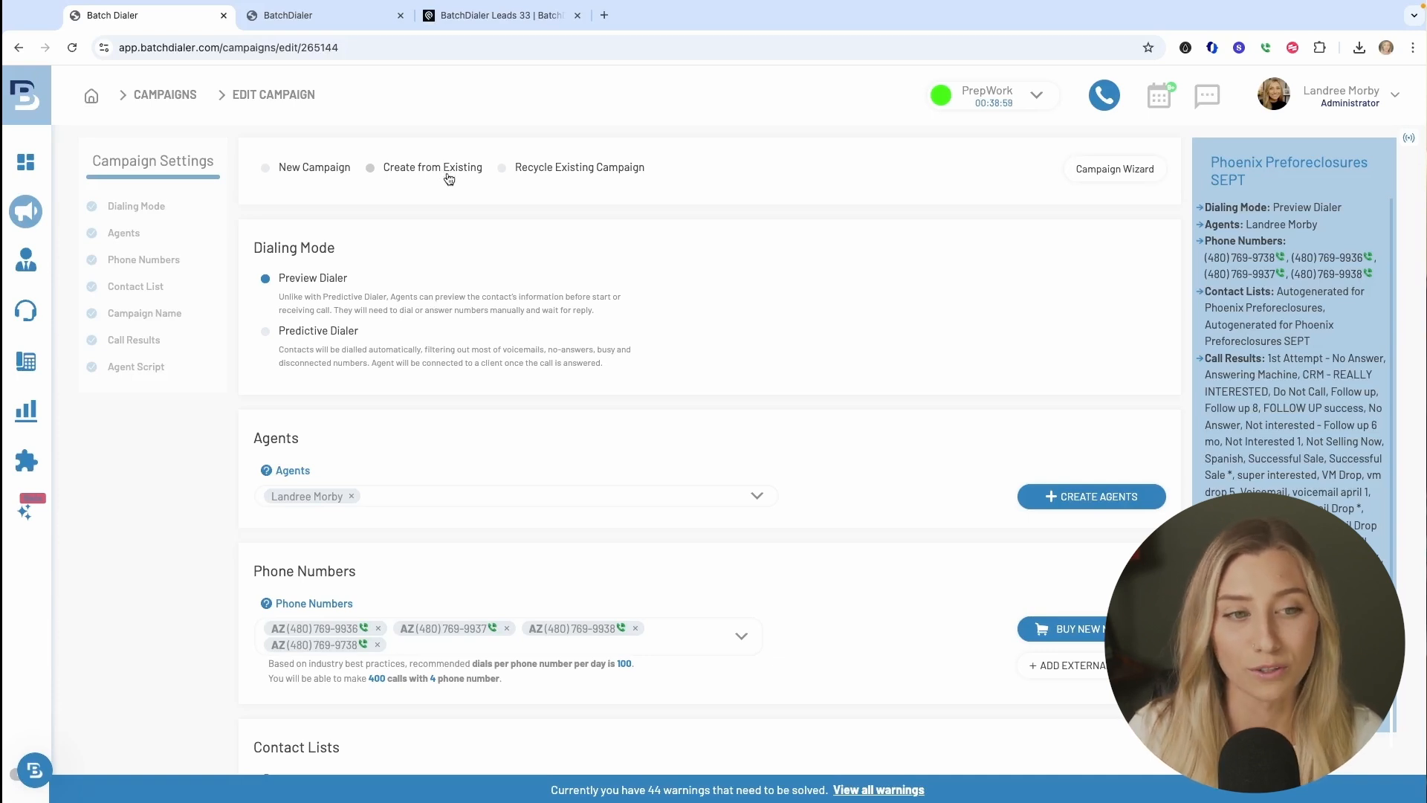
scroll(471, 189, "down", 20)
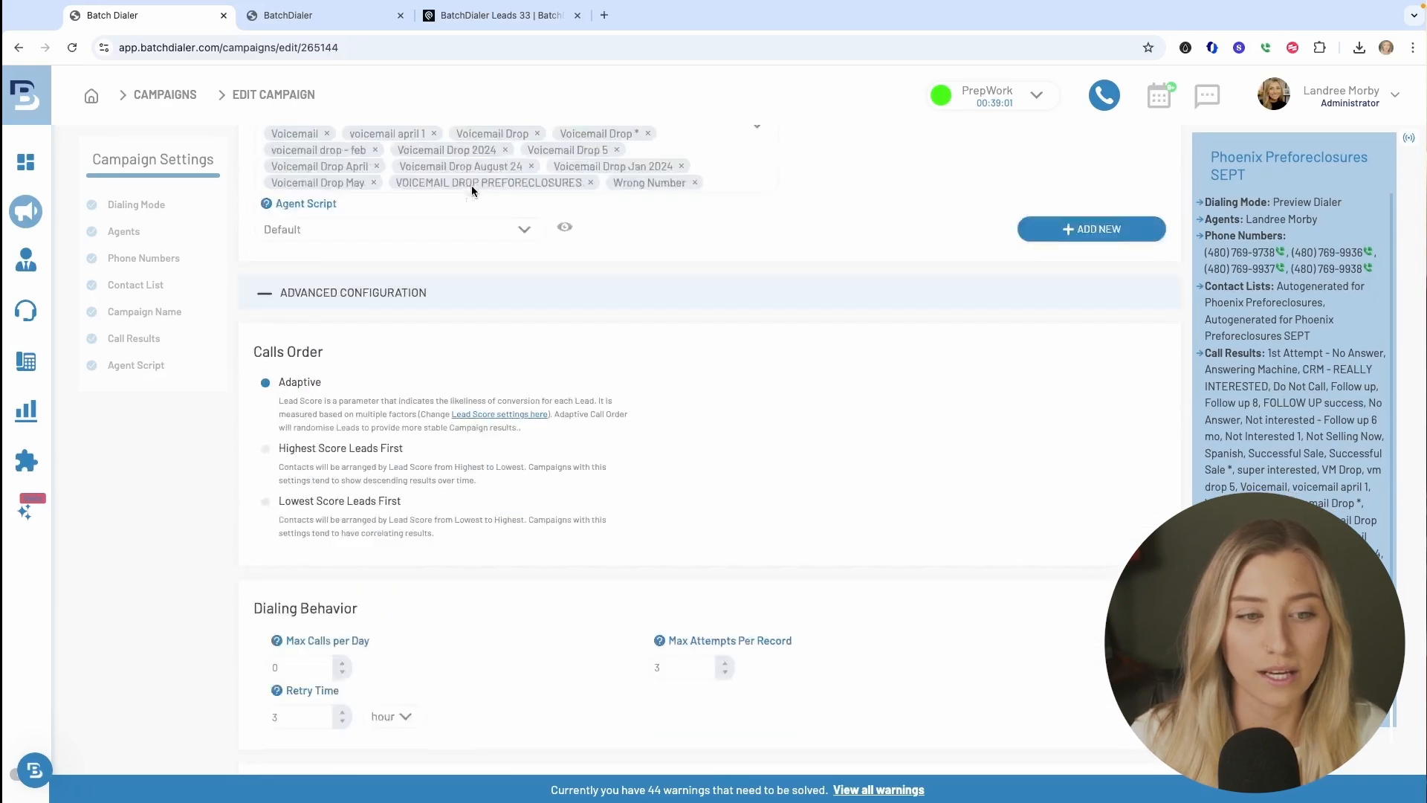
scroll(489, 312, "up", 4)
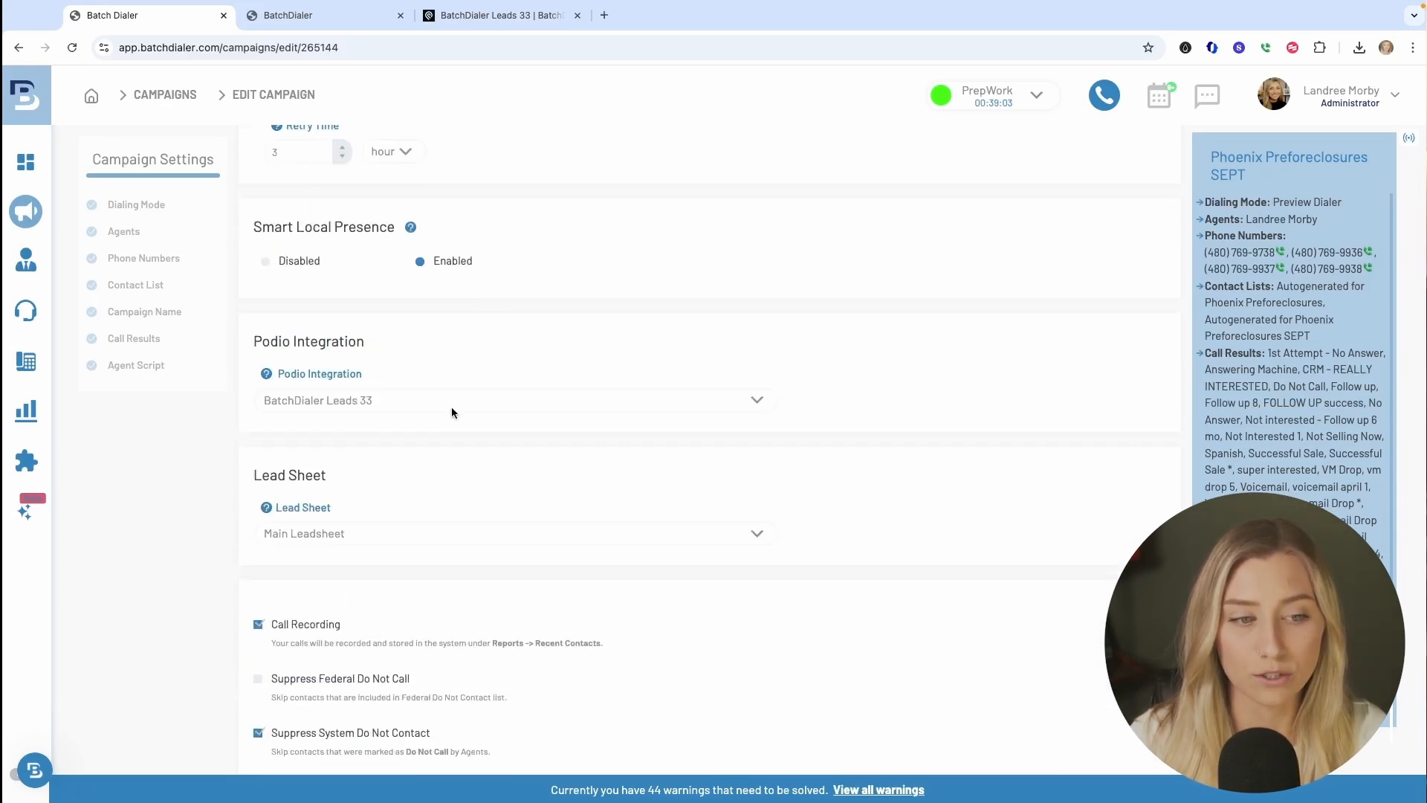
scroll(437, 405, "down", 7)
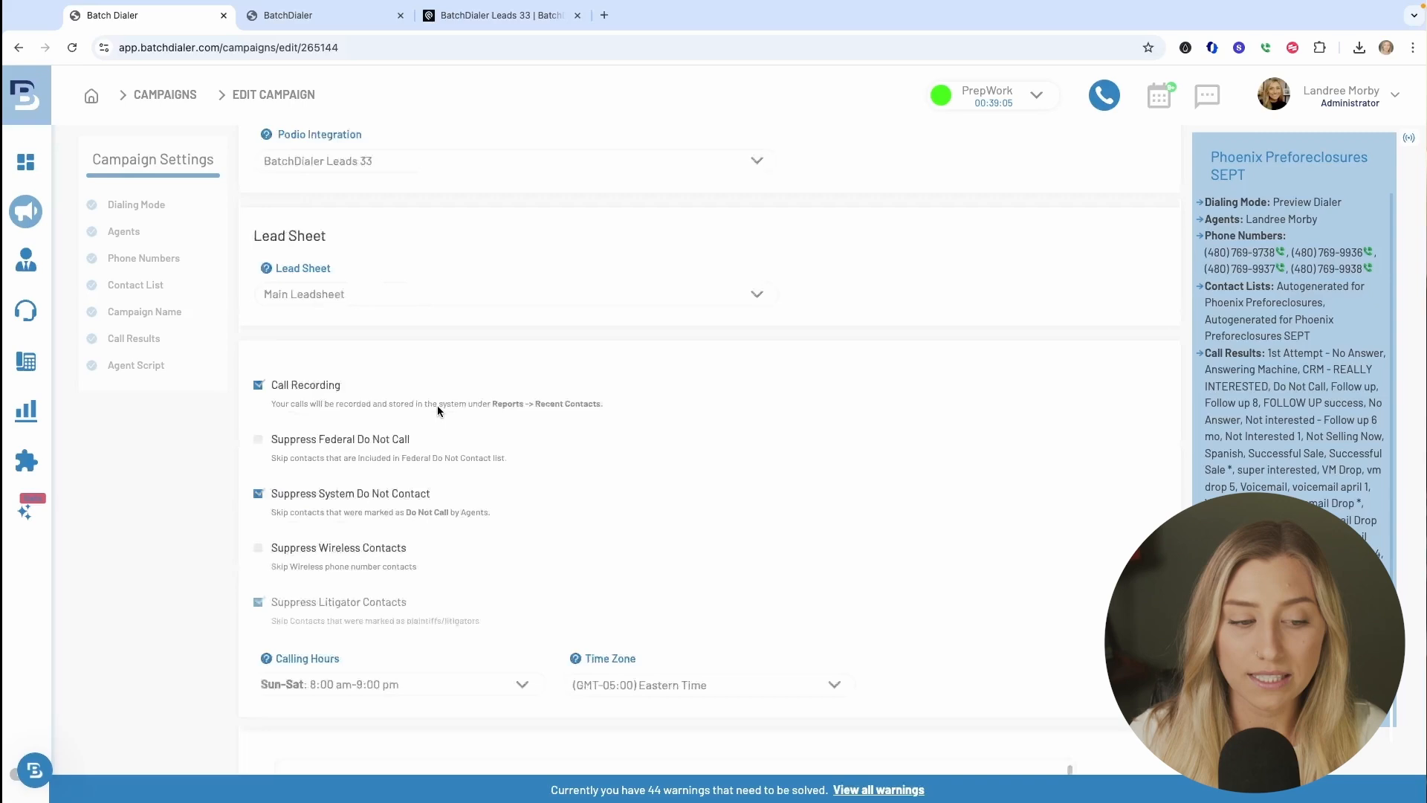
left_click(780, 632)
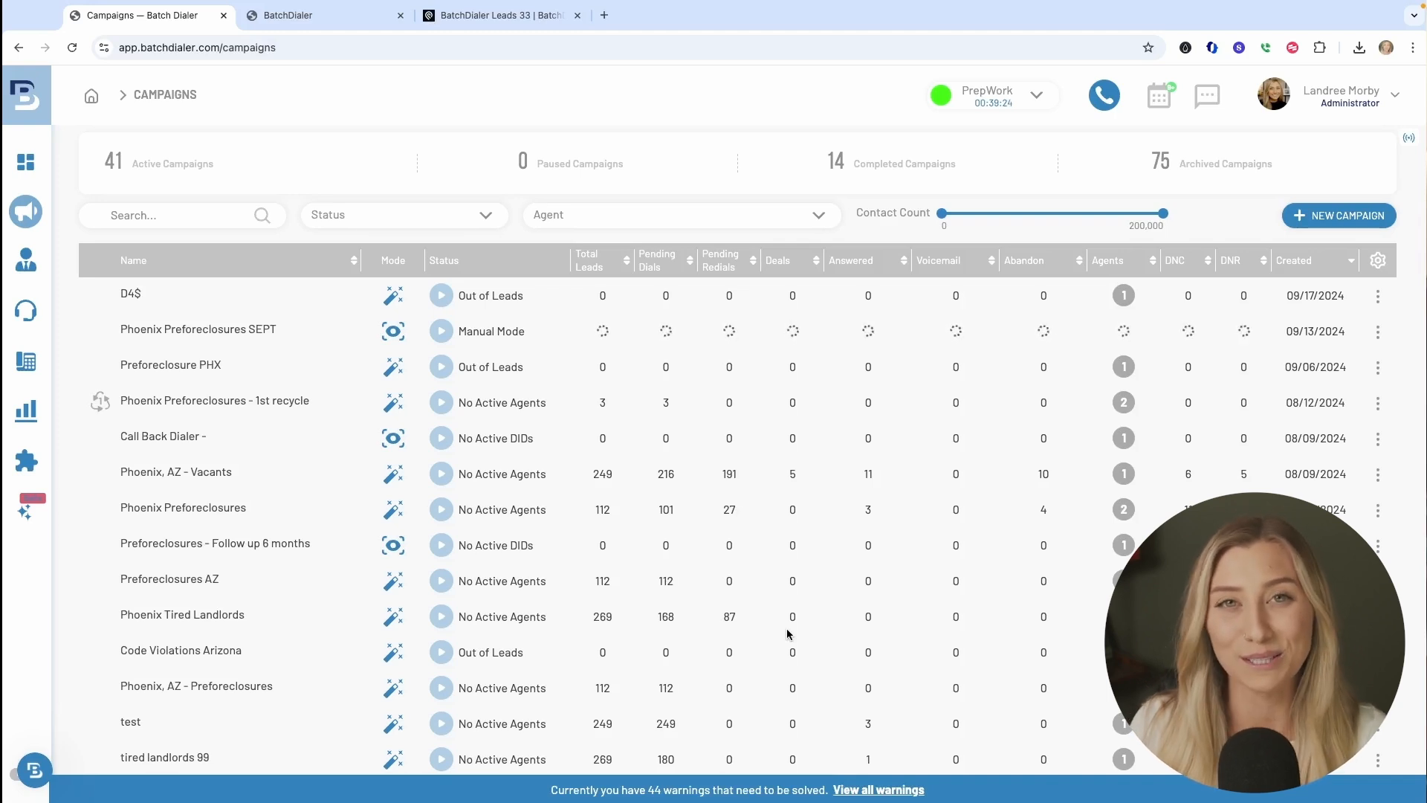
- Go to the phone system's call results and reset the Successful Sale result to default
mouse_move(29, 421)
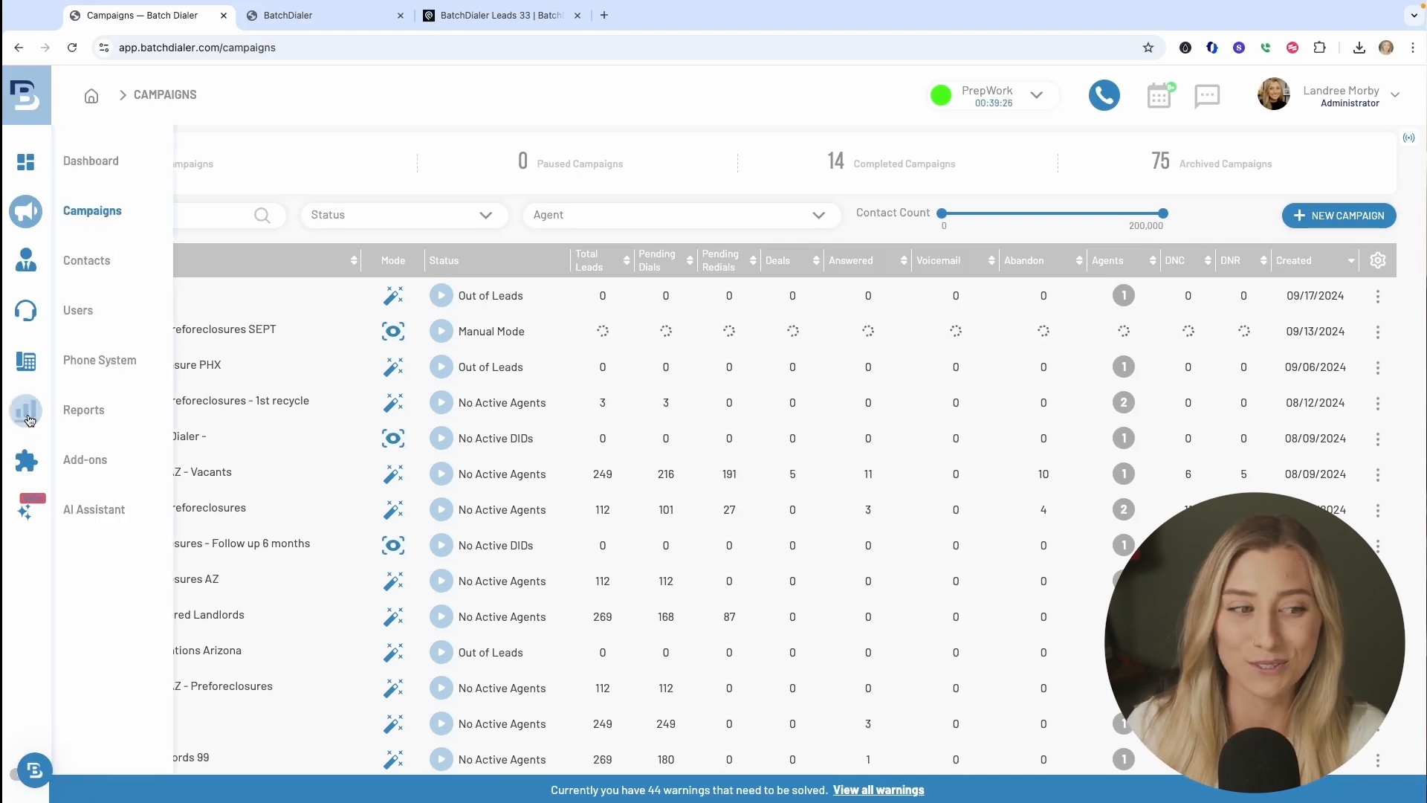
left_click(26, 361)
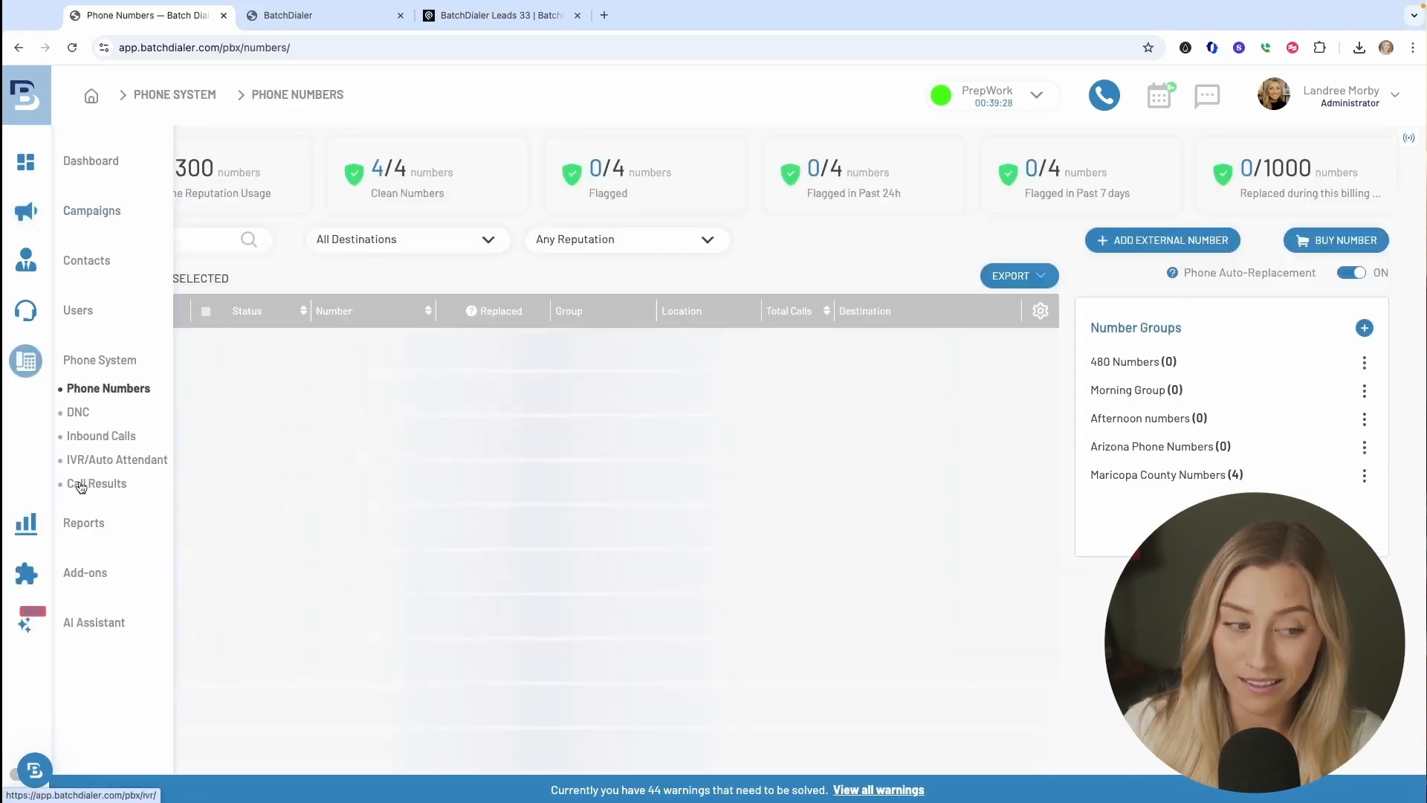
left_click(82, 484)
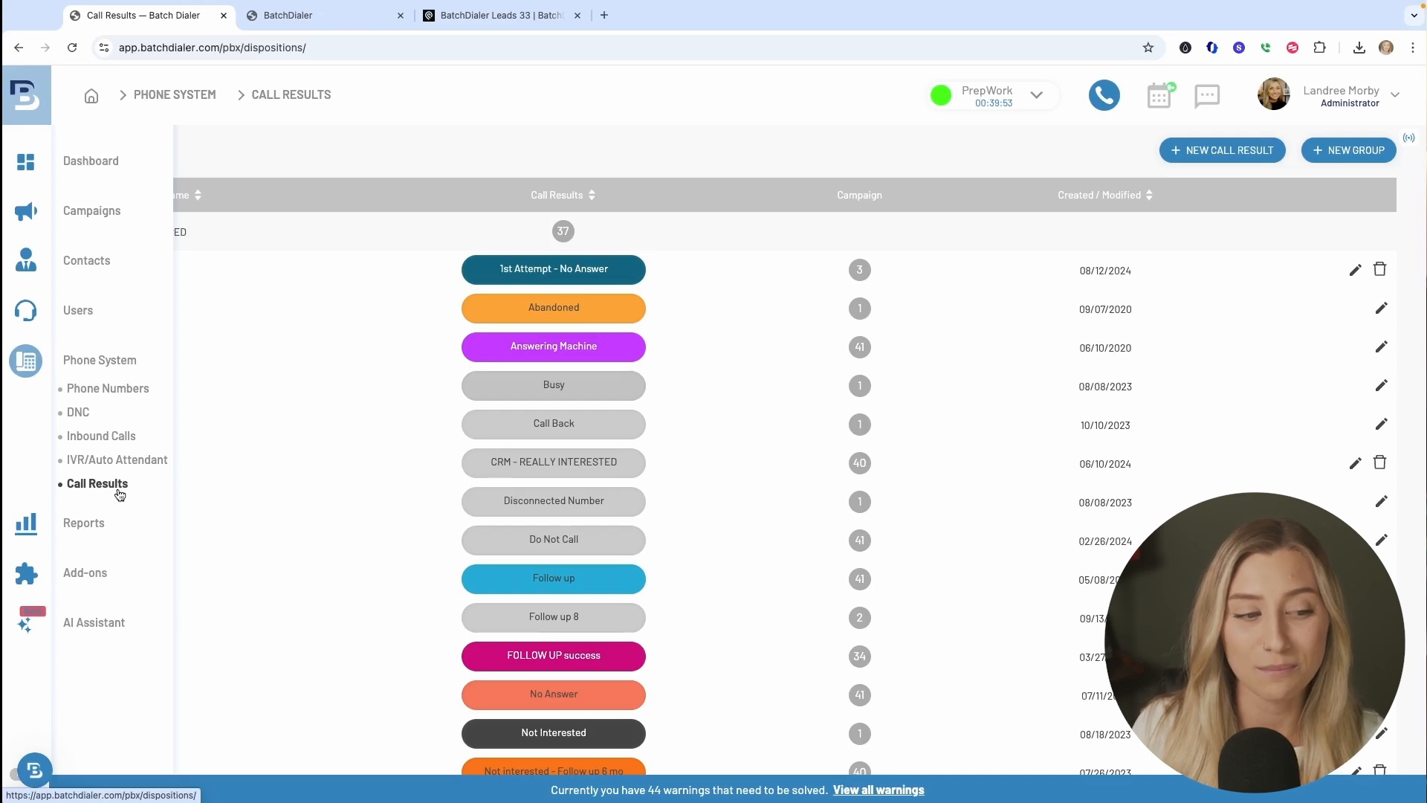
scroll(461, 526, "down", 6)
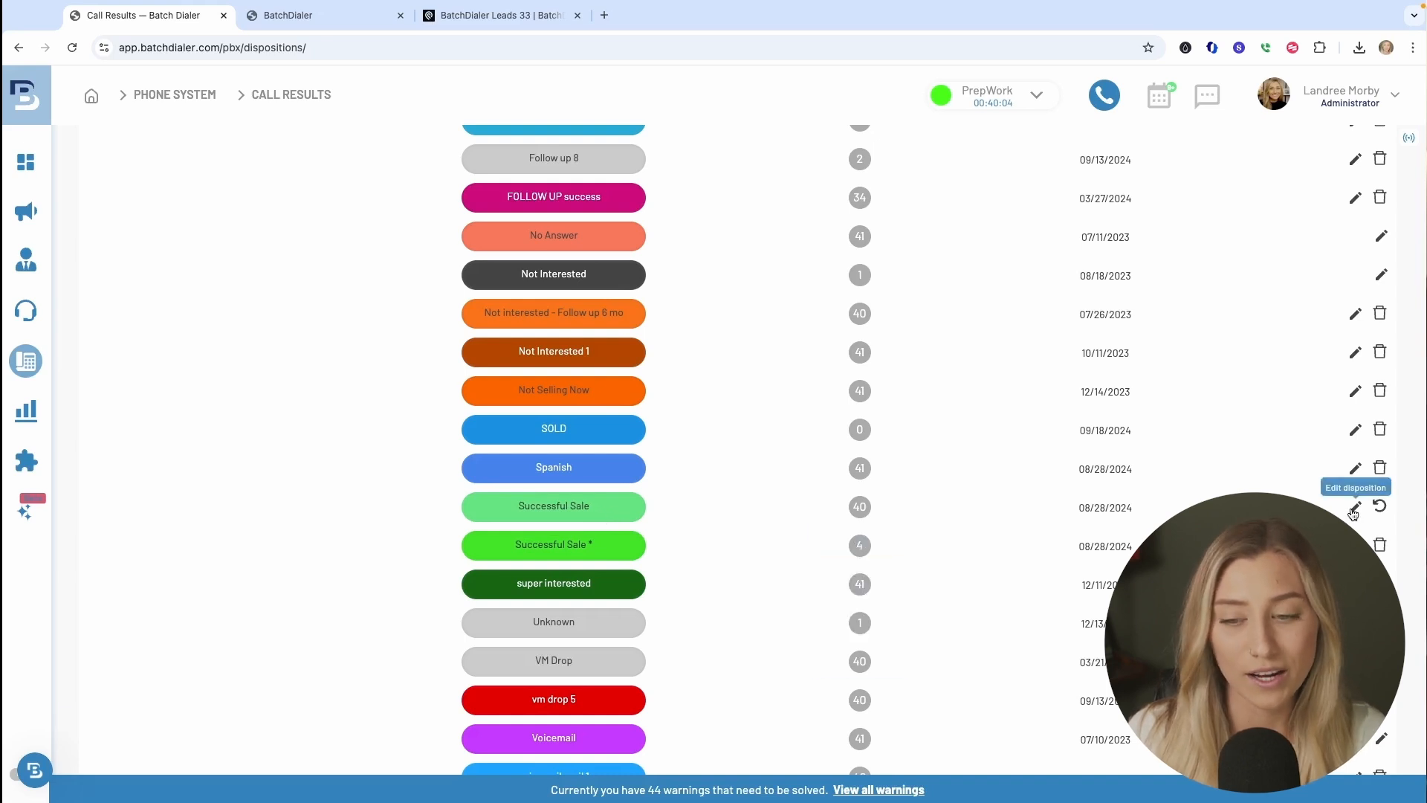
left_click(1380, 506)
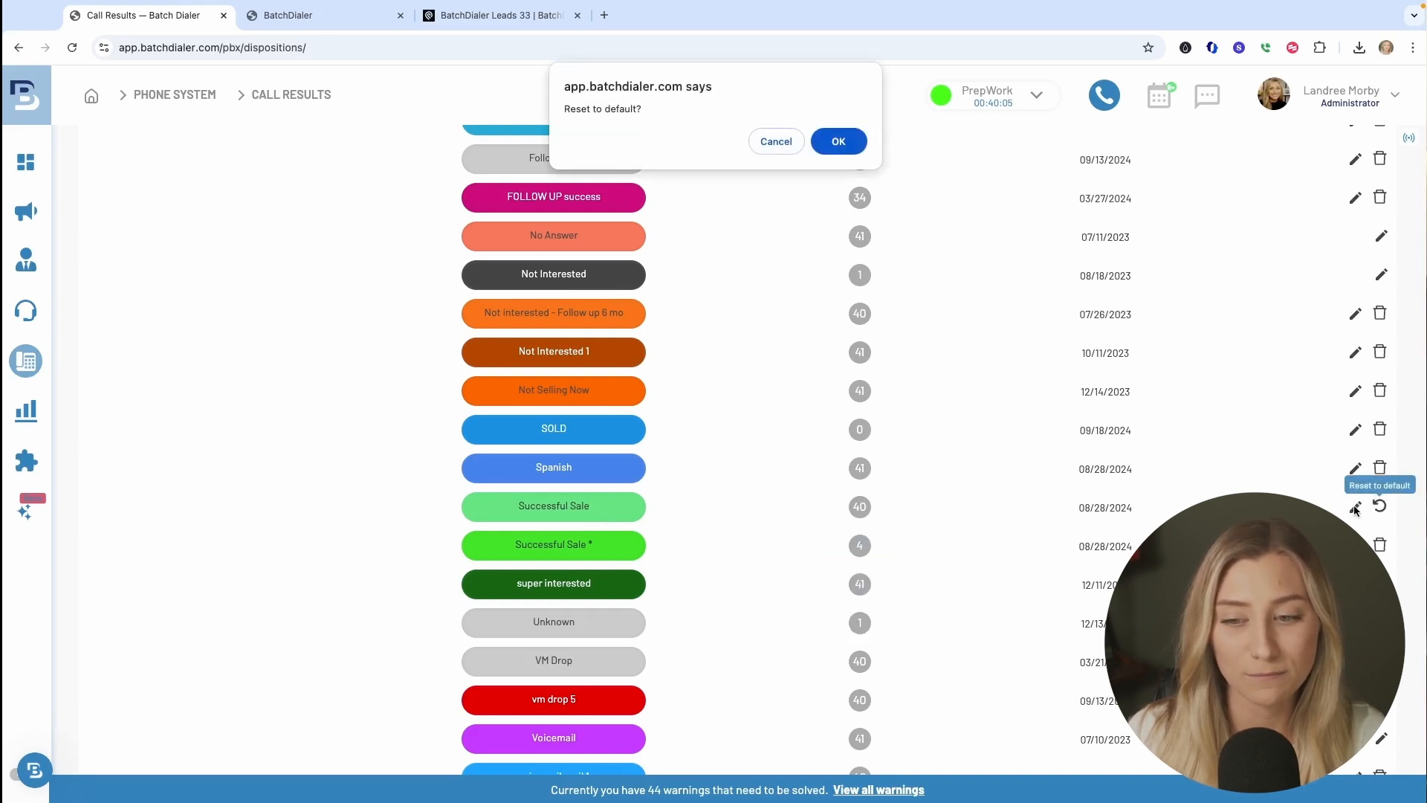
left_click(839, 140)
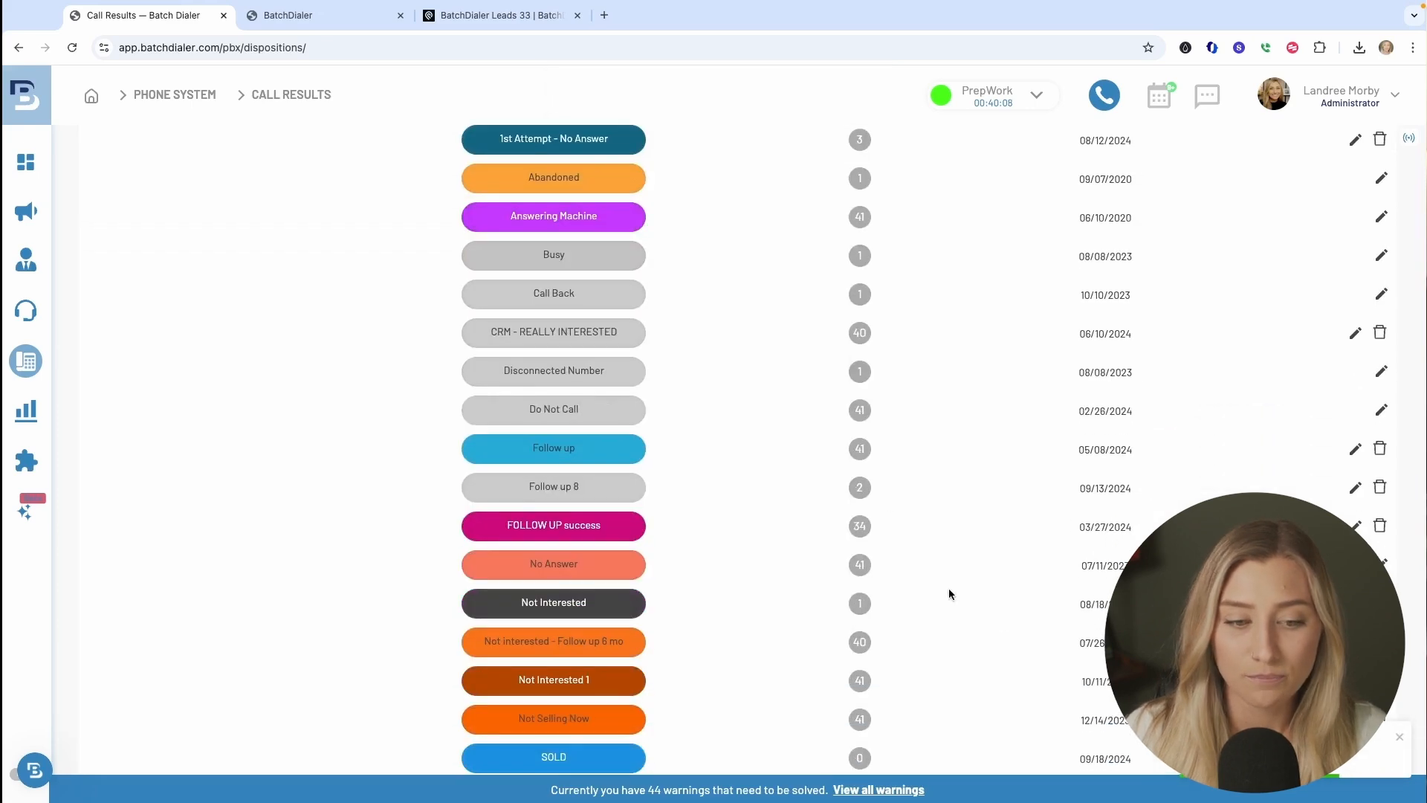
- Open the Successful Sale call result for editing and look through its settings
scroll(958, 565, "down", 5)
left_click(1381, 518)
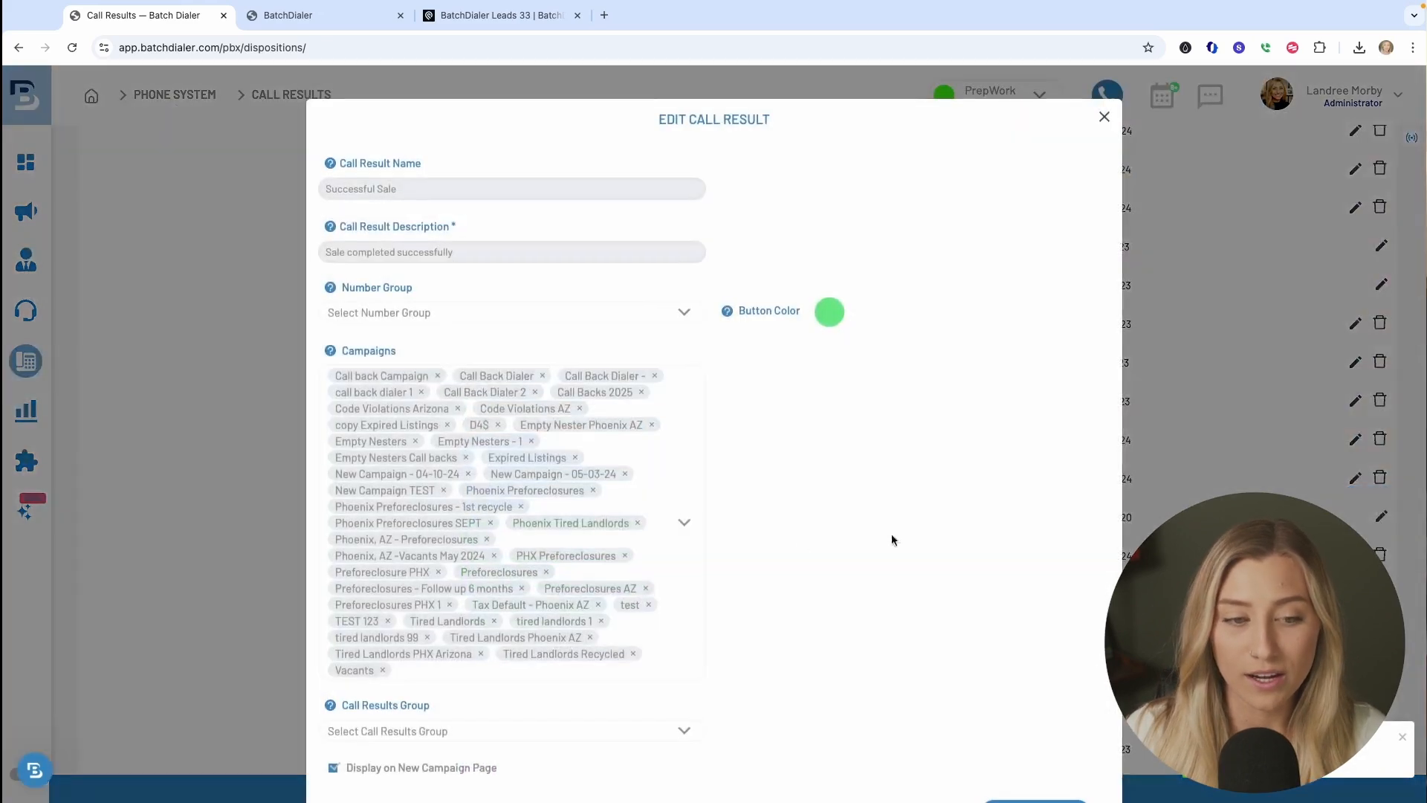
scroll(892, 540, "down", 4)
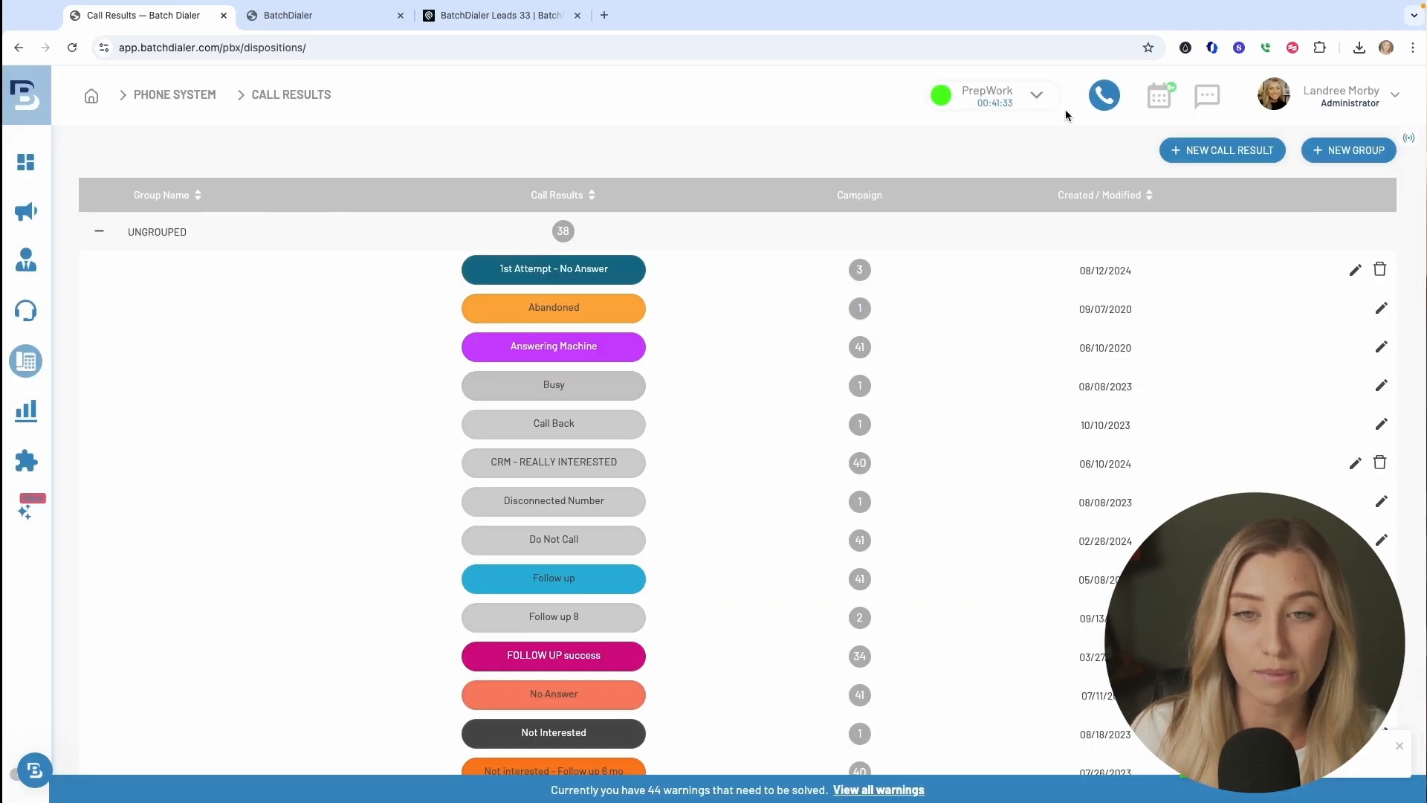
- Join the Phoenix Preforeclosures SEPT preview campaign in the dialer, load the next lead and show its property details
mouse_move(30, 364)
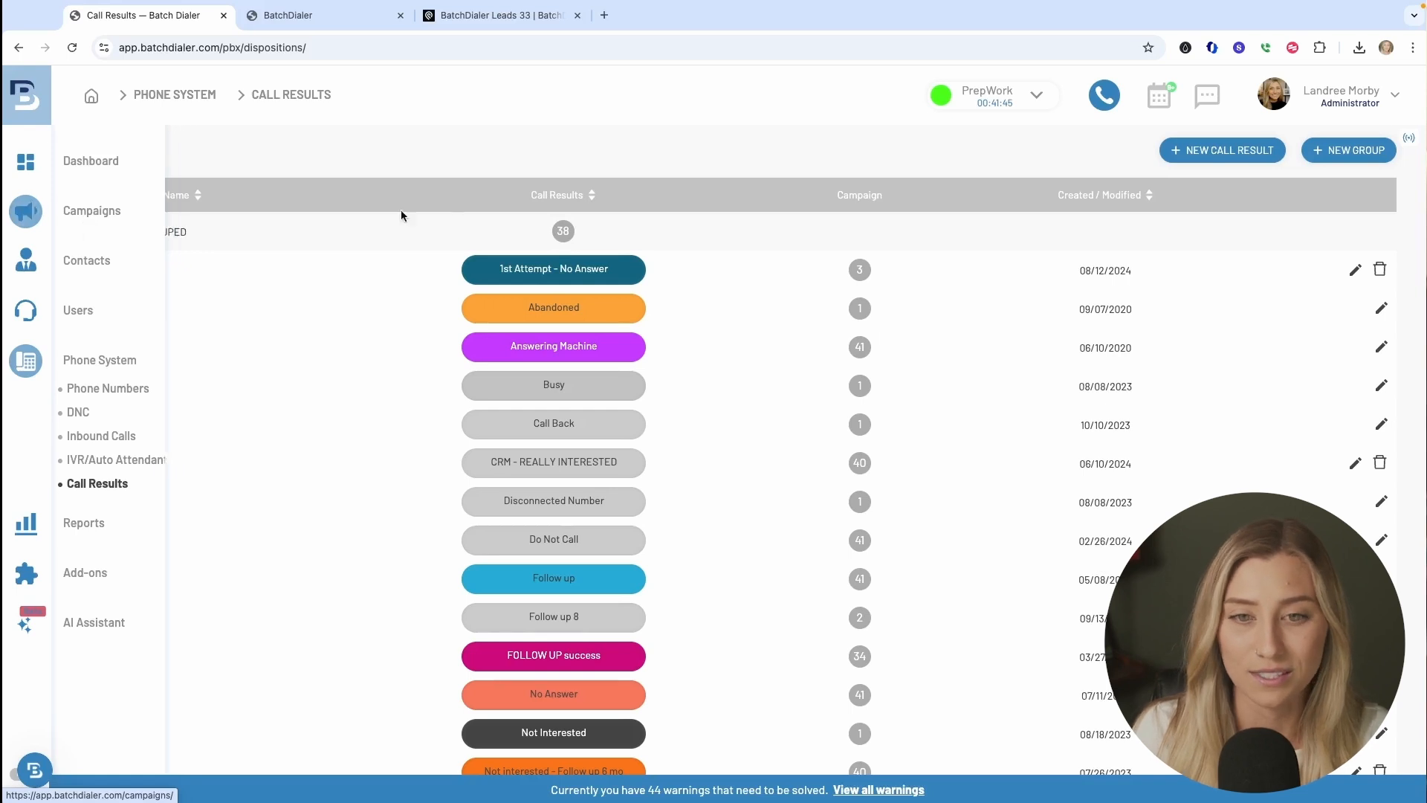
left_click(1109, 102)
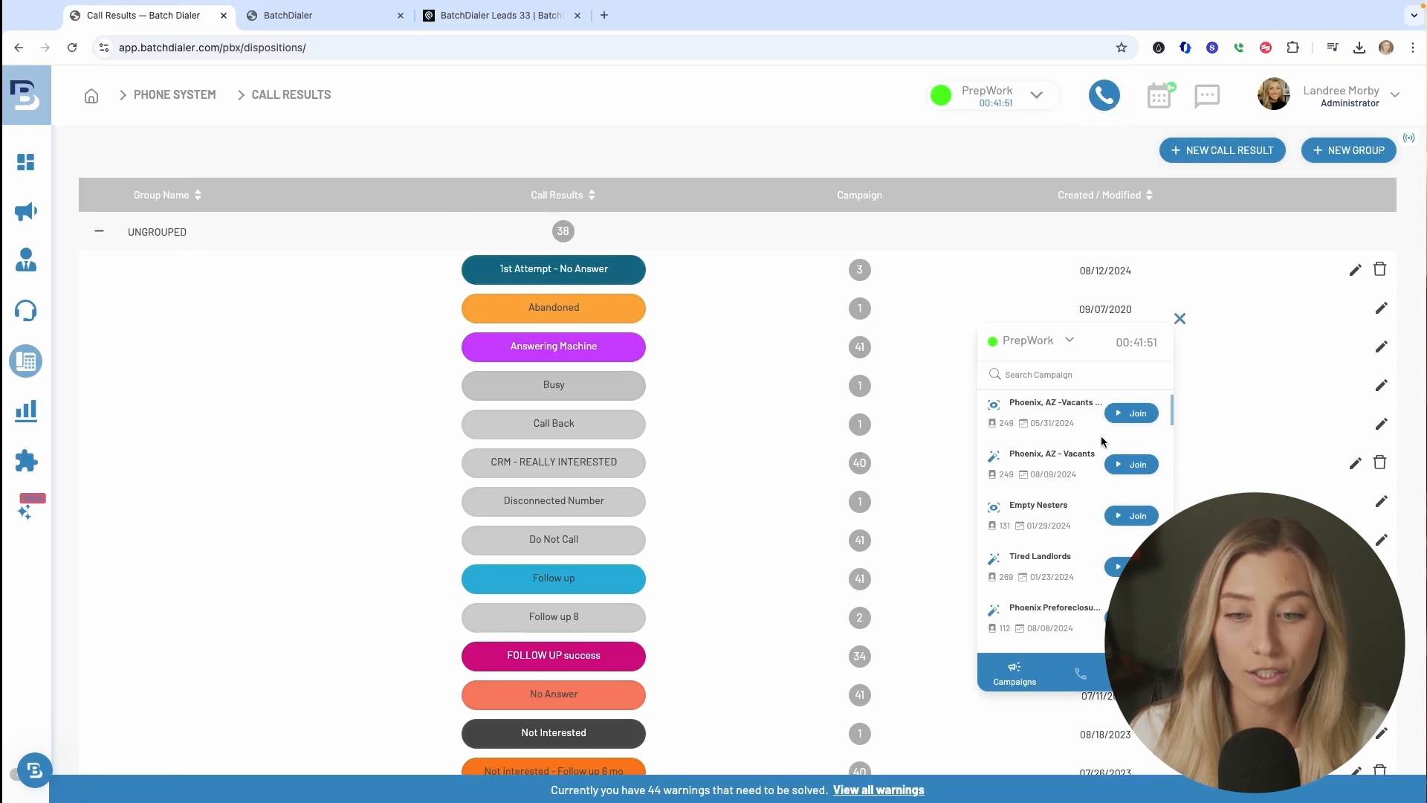
scroll(1133, 483, "down", 1)
scroll(1131, 479, "down", 3)
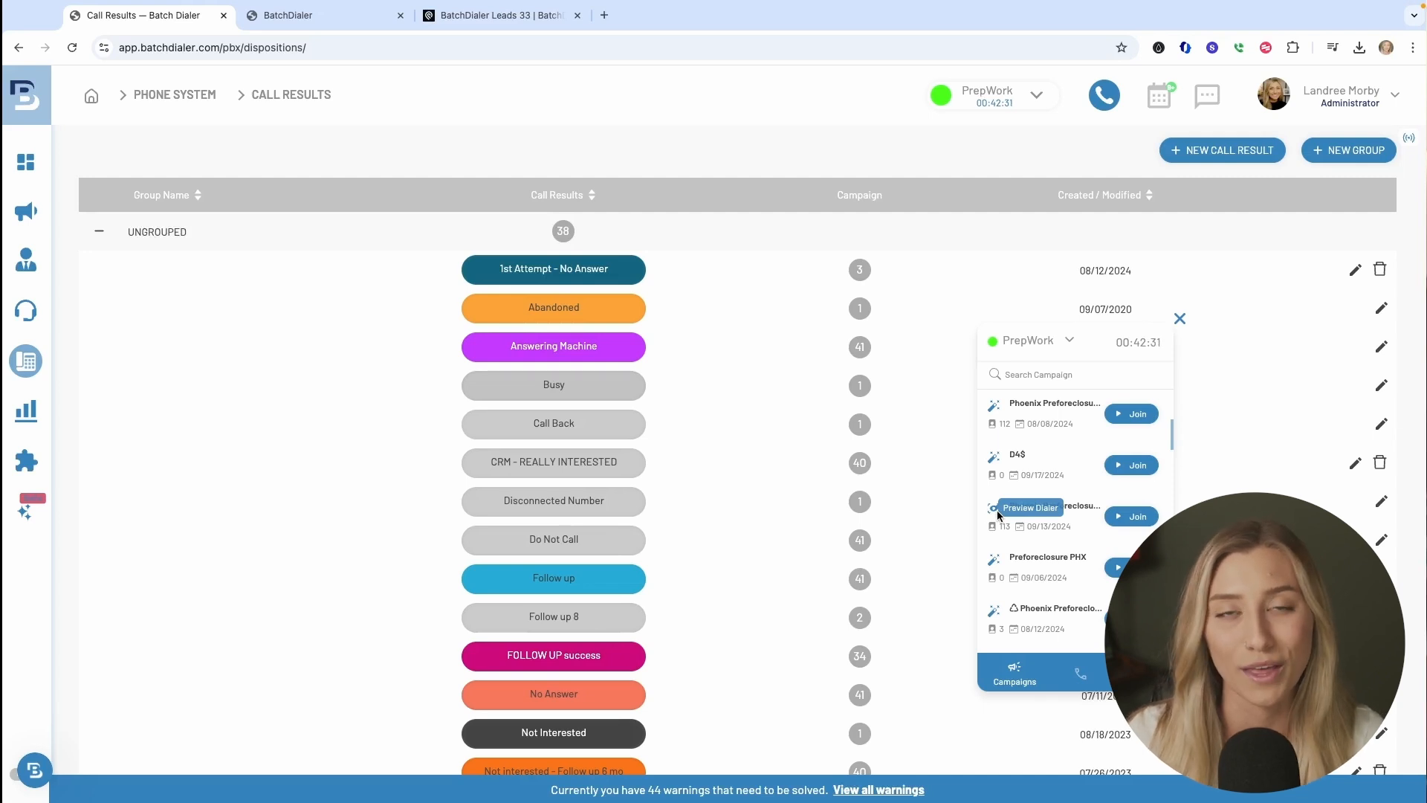
left_click(1132, 518)
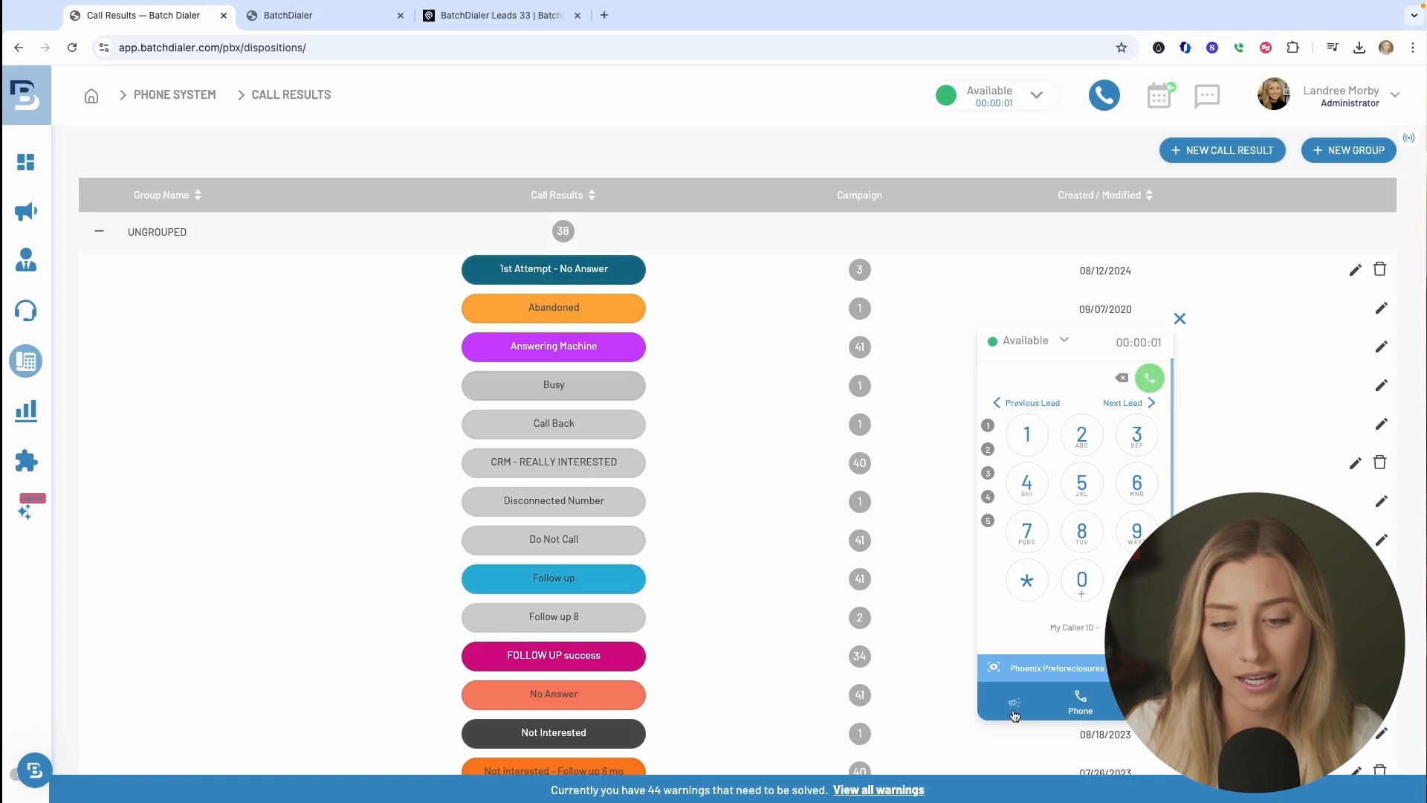
left_click(1124, 403)
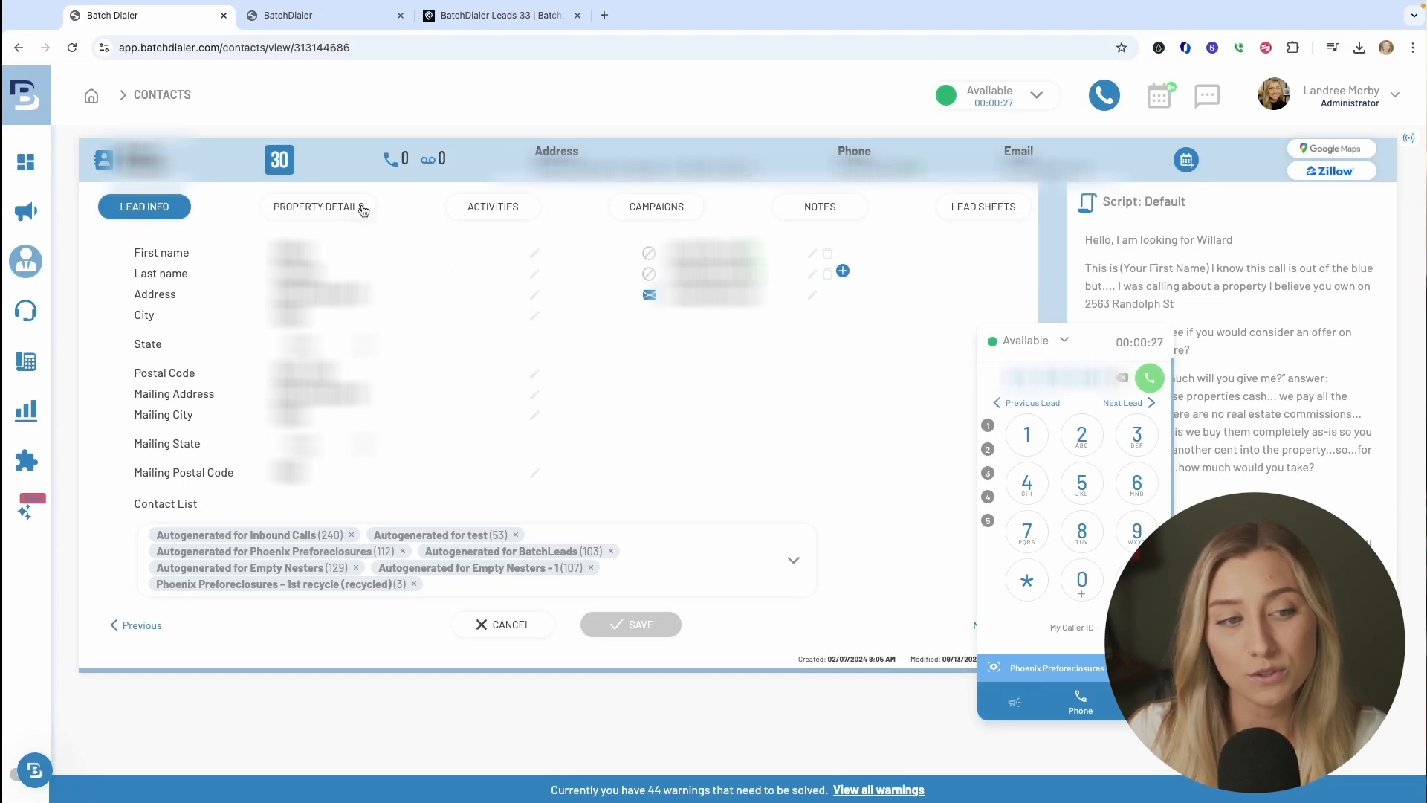
left_click(362, 211)
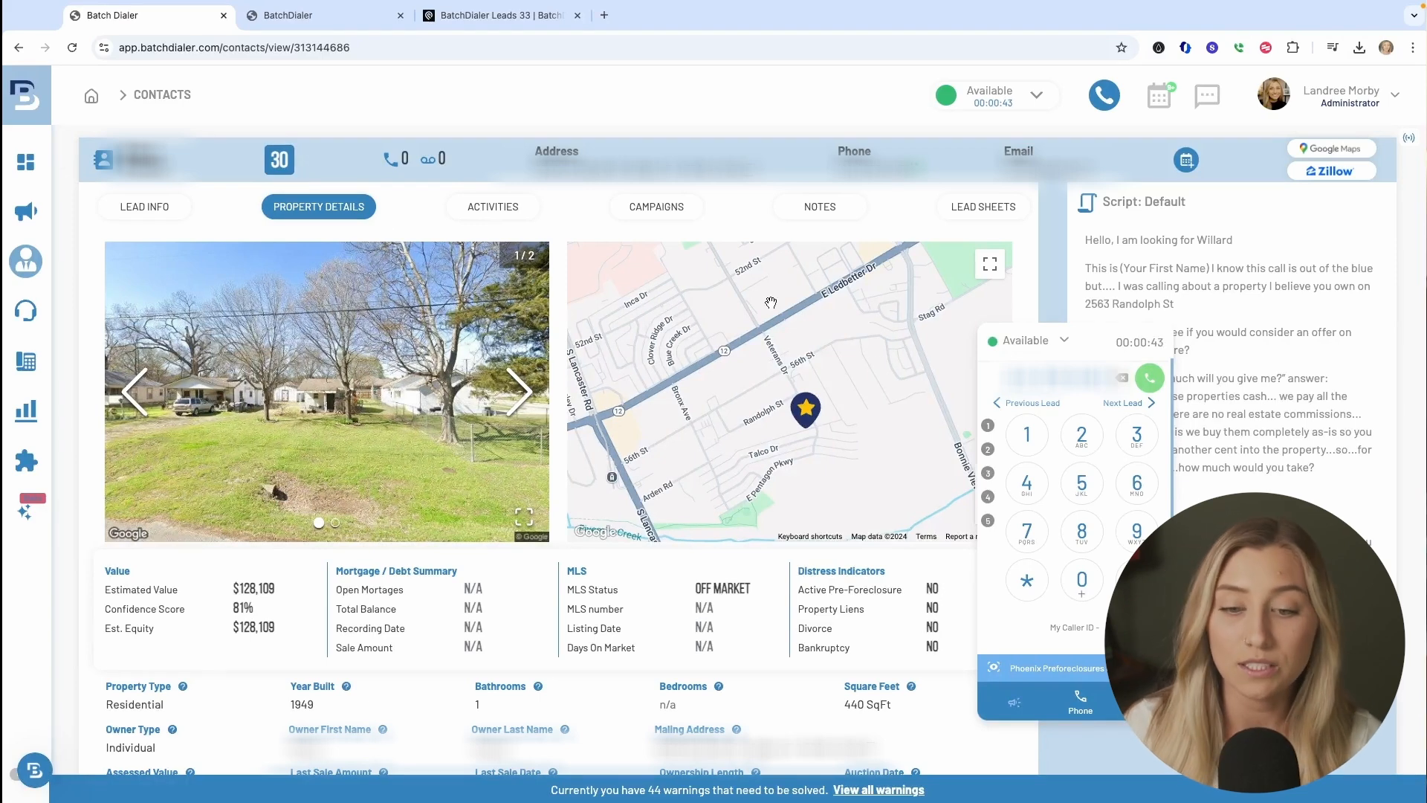
- Call the lead, end the call with the Successful Sale result, and advance to the next lead
left_click(1149, 380)
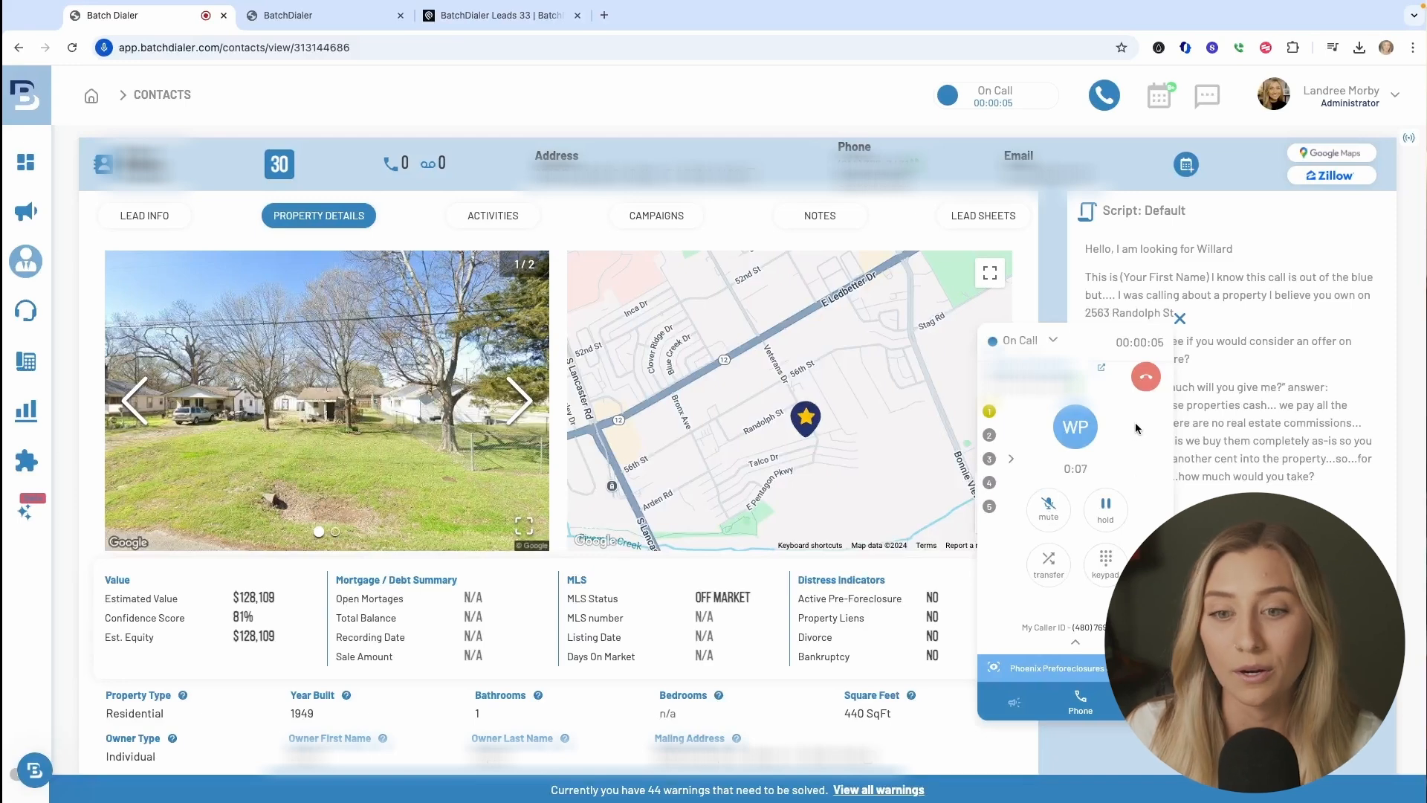
left_click(1146, 378)
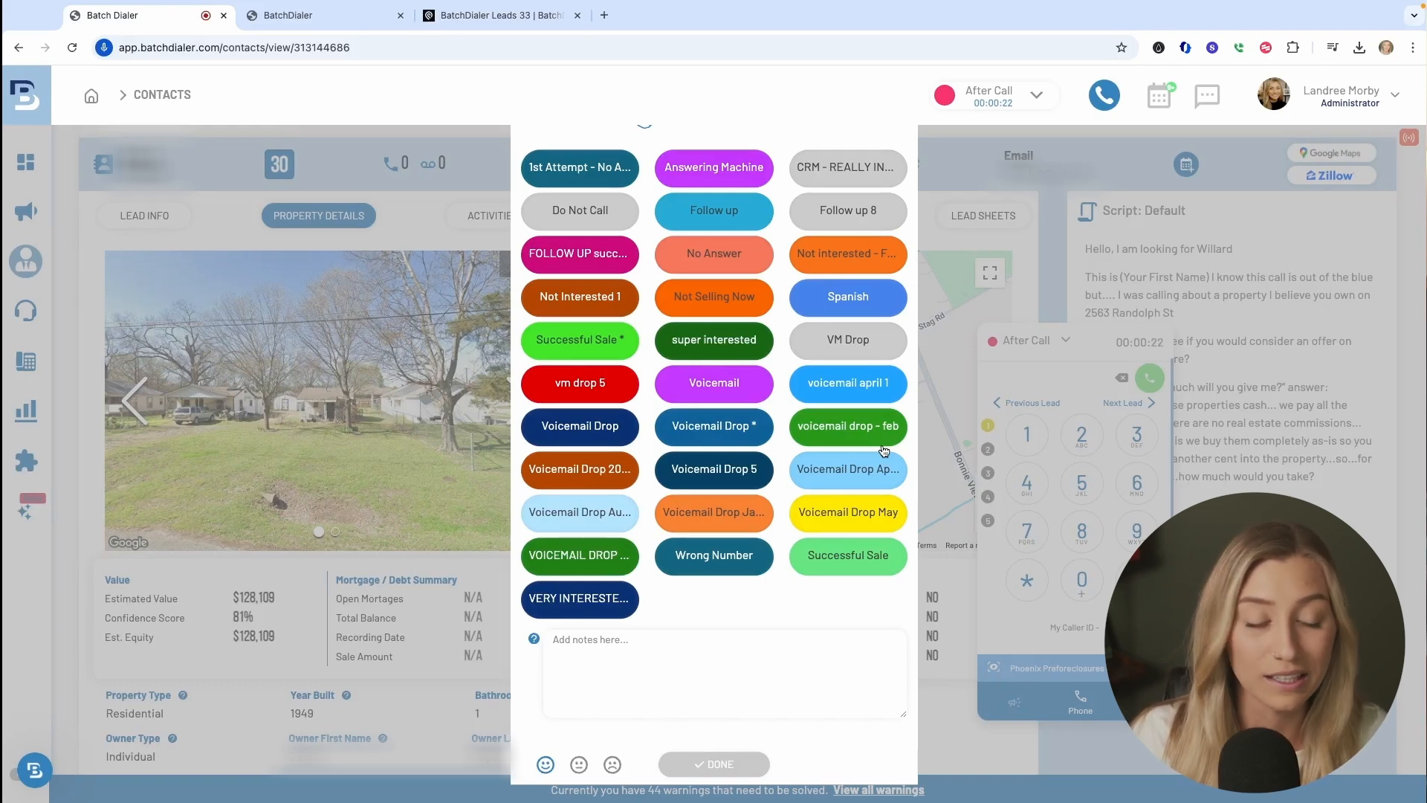
left_click(806, 565)
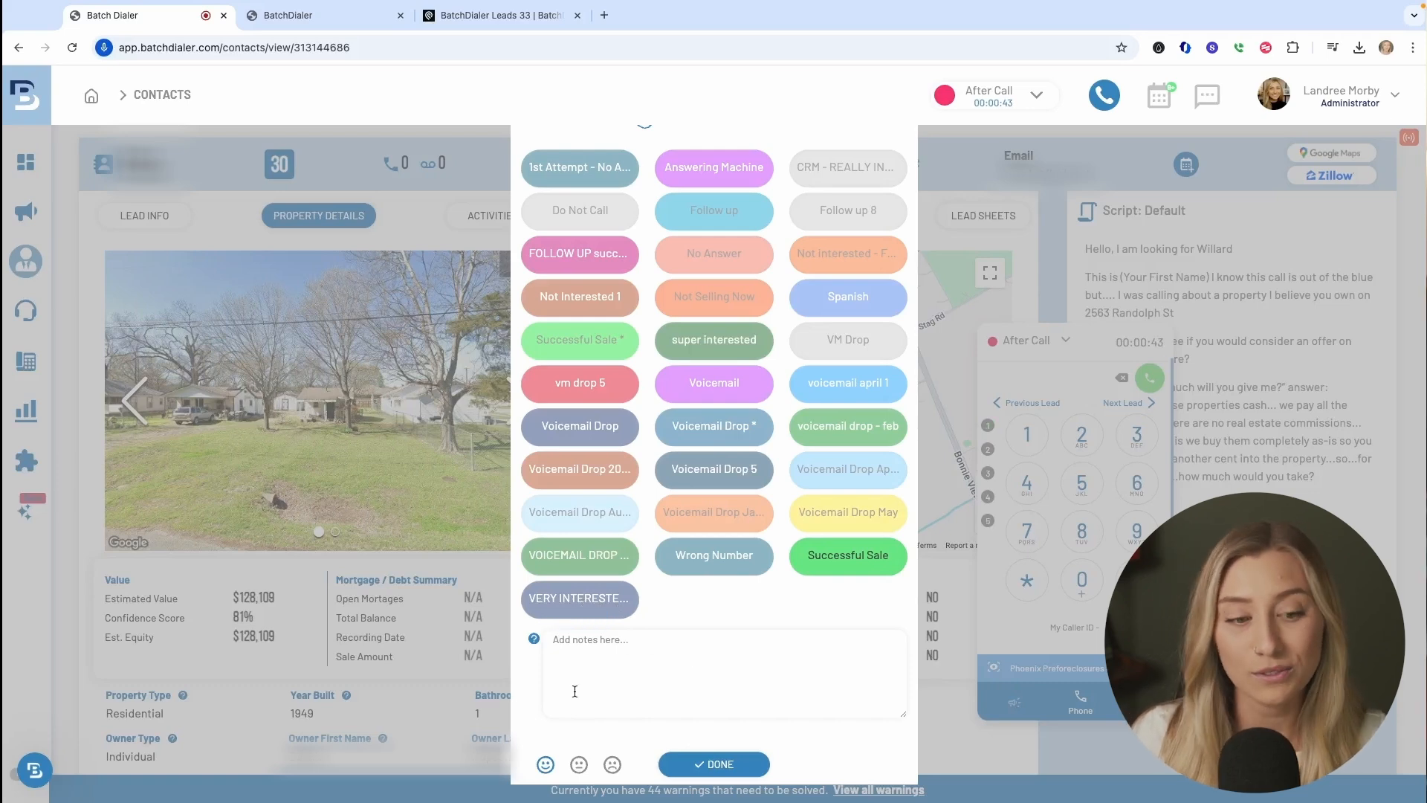
left_click(732, 765)
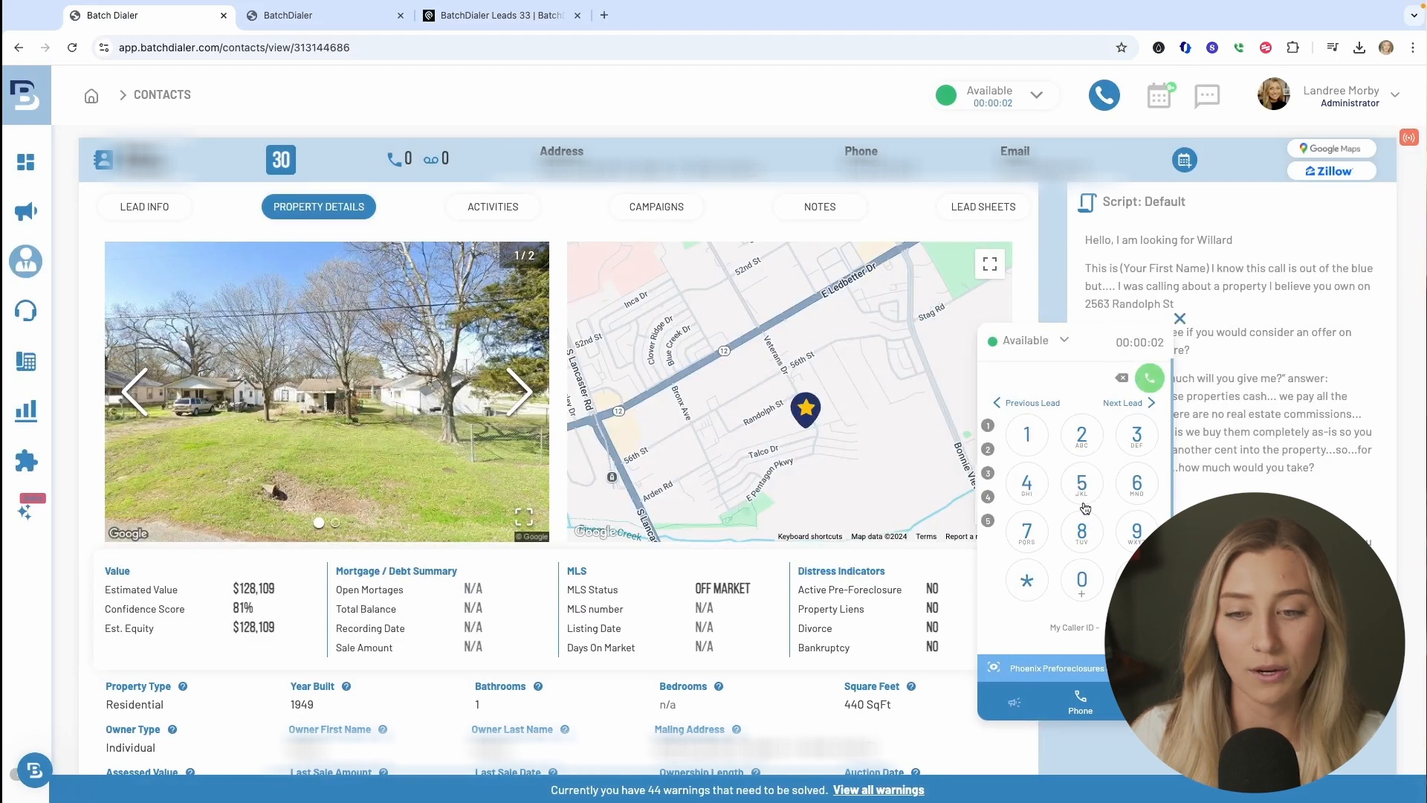
left_click(1124, 404)
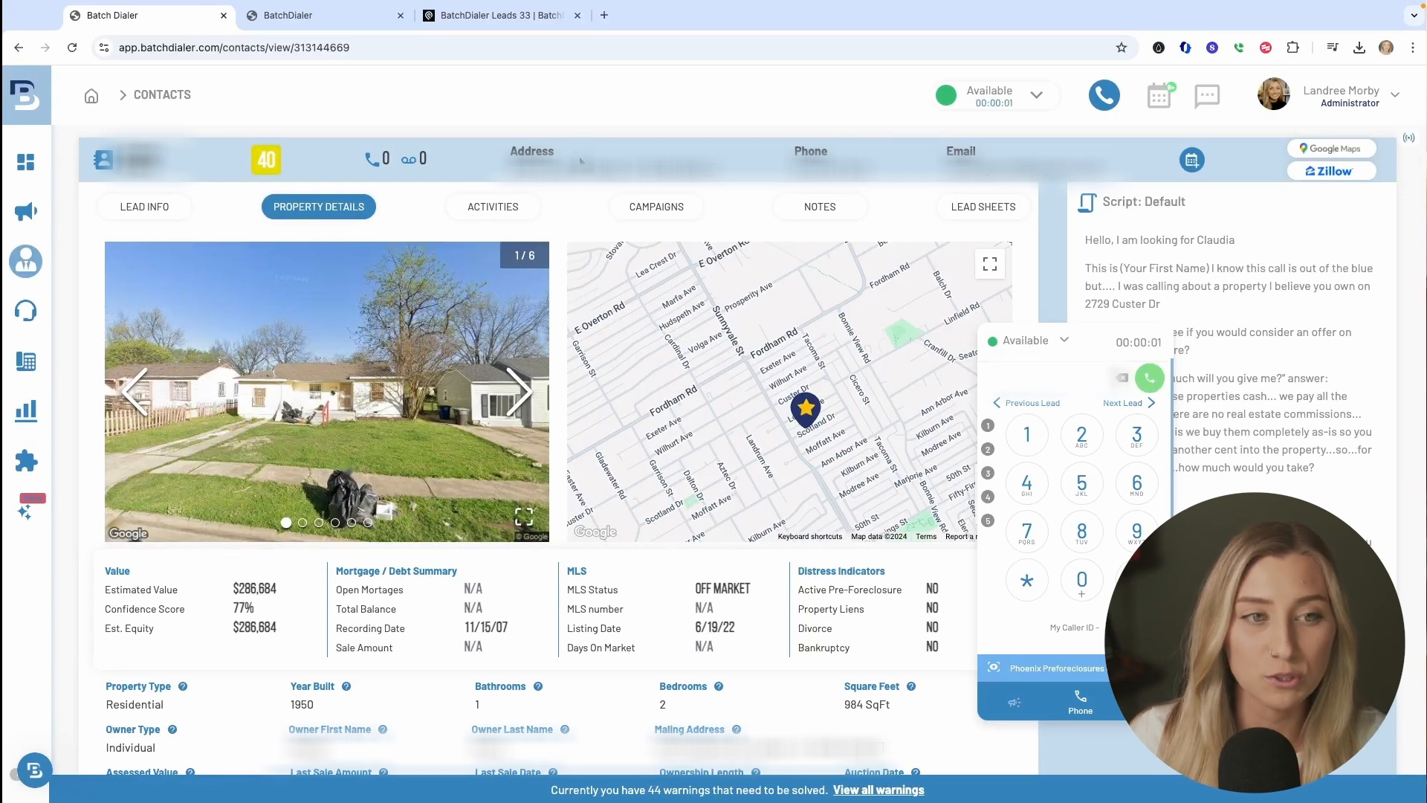
- Switch to Podio, refresh the BatchDialer Leads 33 app, and open the first lead in the BatchDialer February Leads app
left_click(533, 17)
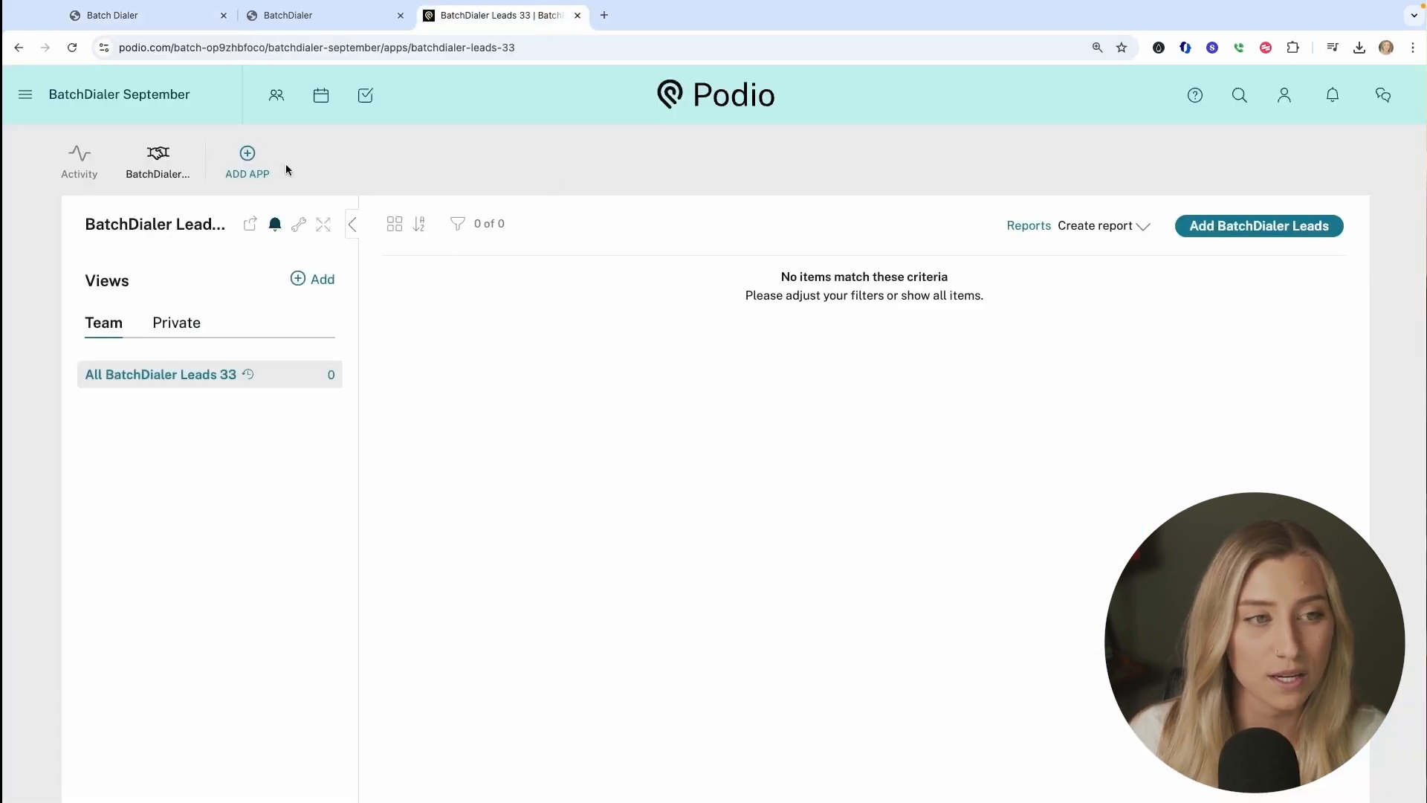
left_click(72, 49)
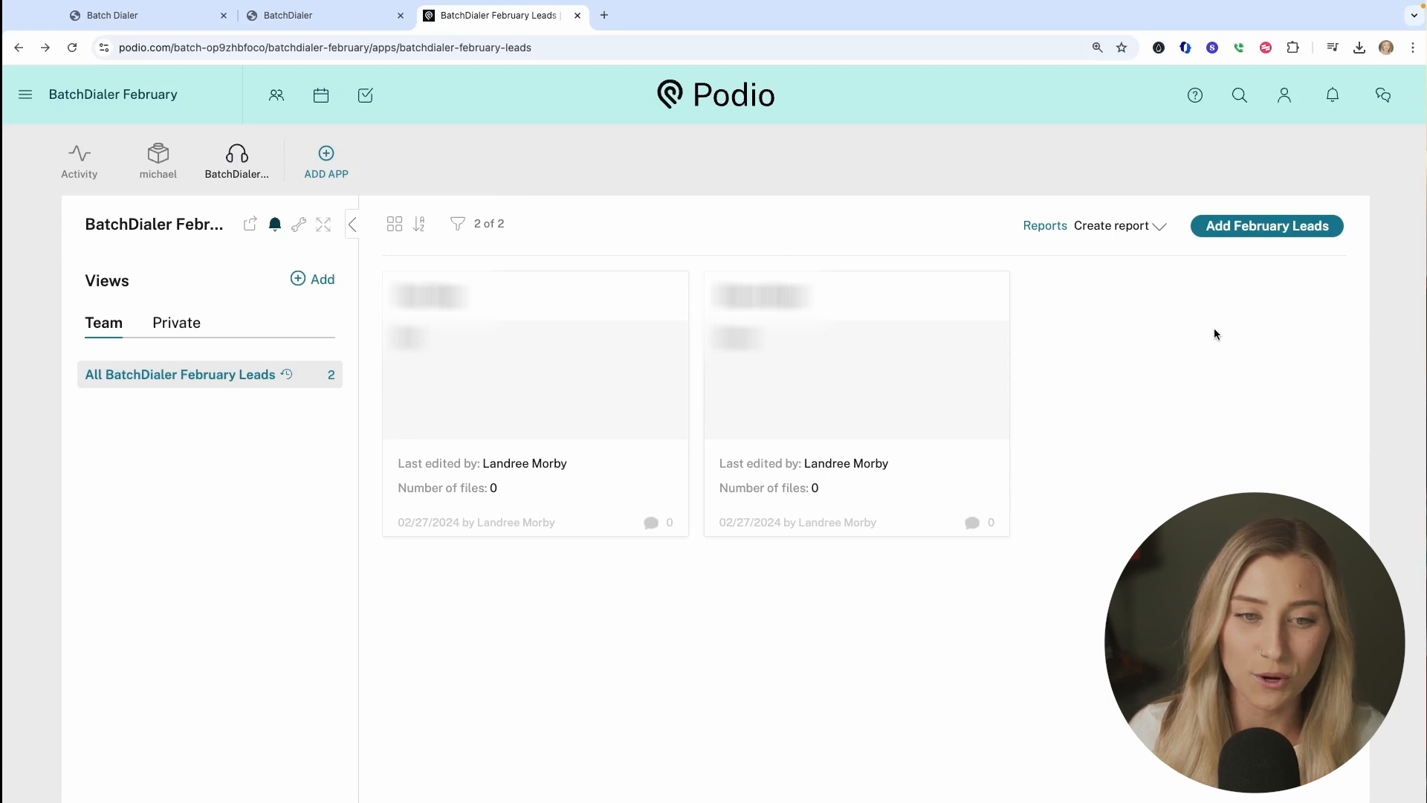
left_click(629, 307)
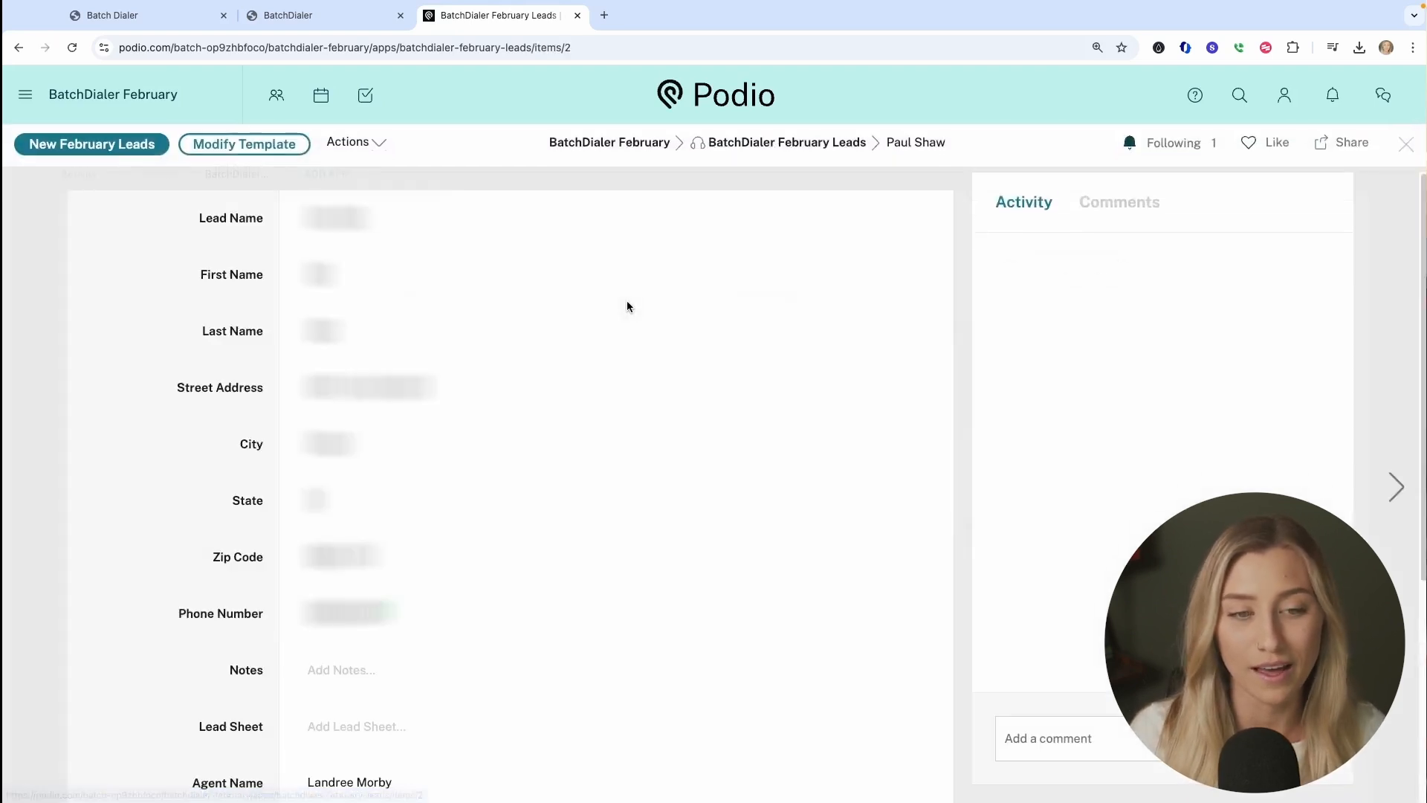